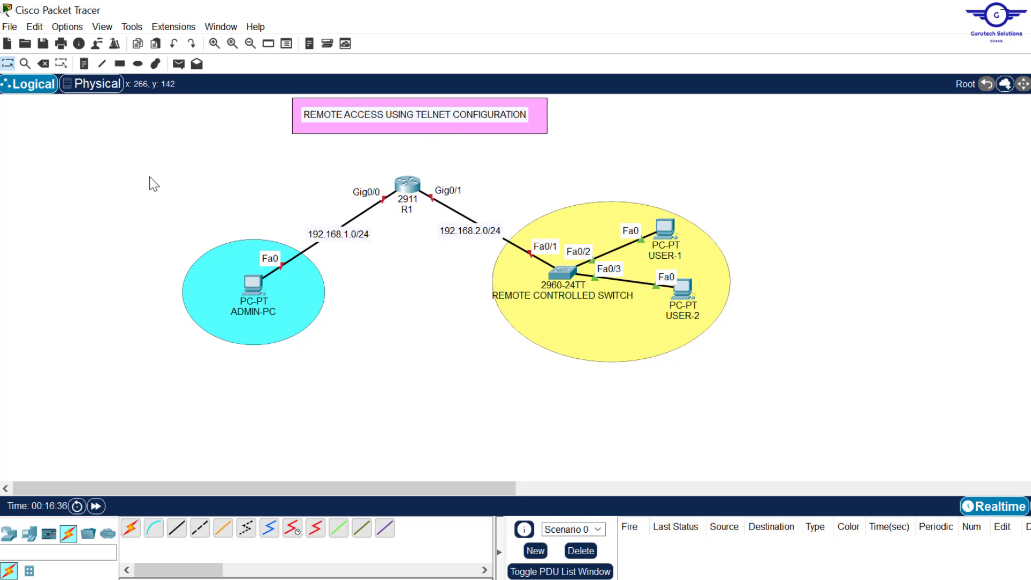
- Run a console cable from USER-1's RS 232 port to the switch's Console port
{"action": "left_click_drag", "start_coordinate": [148, 175], "coordinate": [740, 383]}
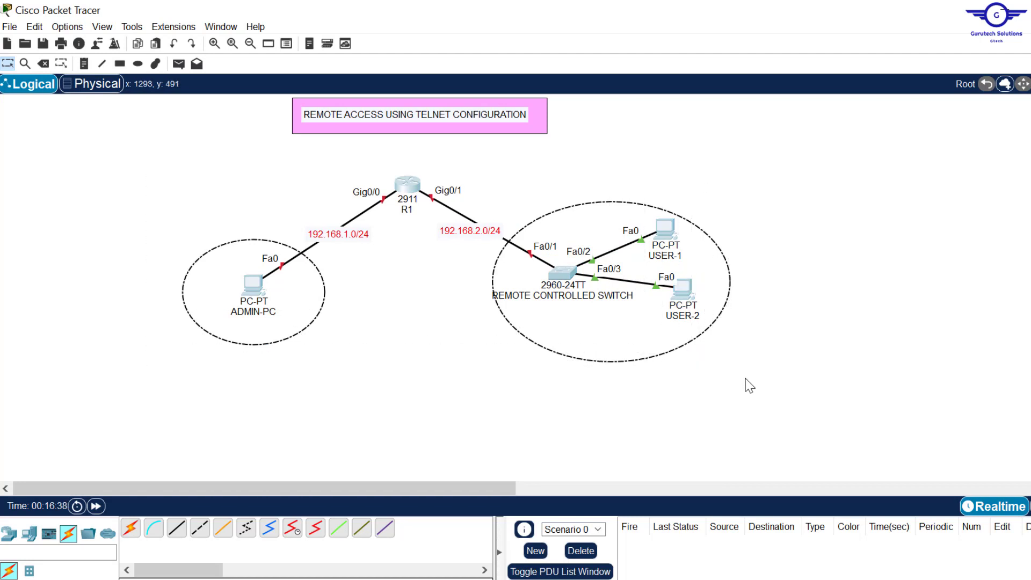
{"action": "left_click", "coordinate": [930, 286]}
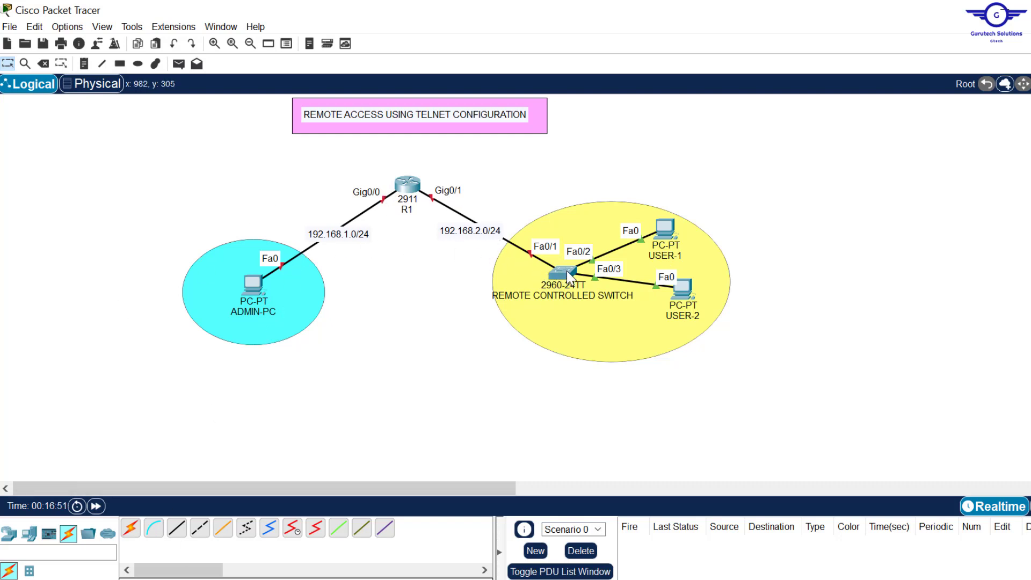
{"action": "left_click", "coordinate": [153, 529]}
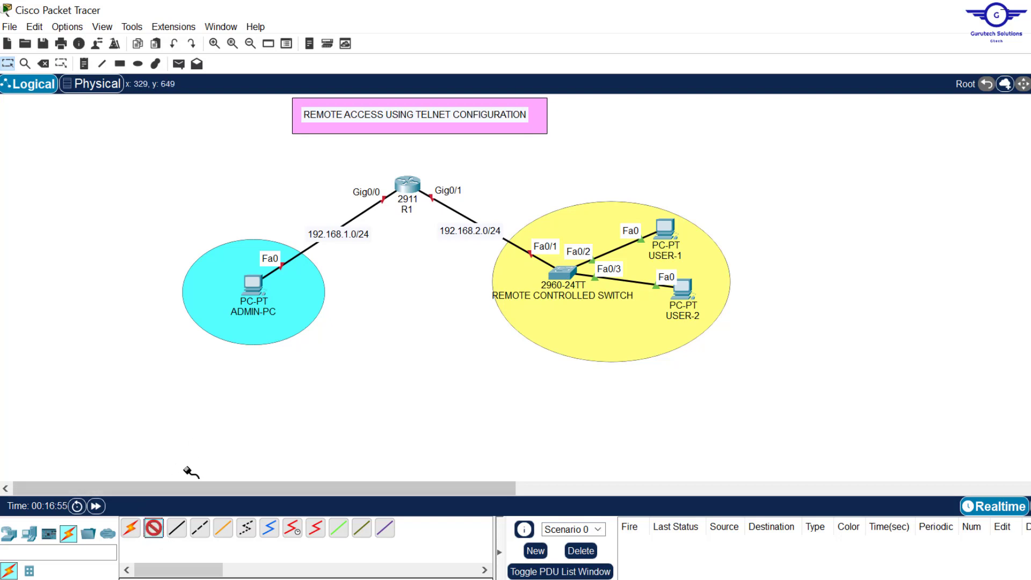
{"action": "left_click", "coordinate": [130, 529]}
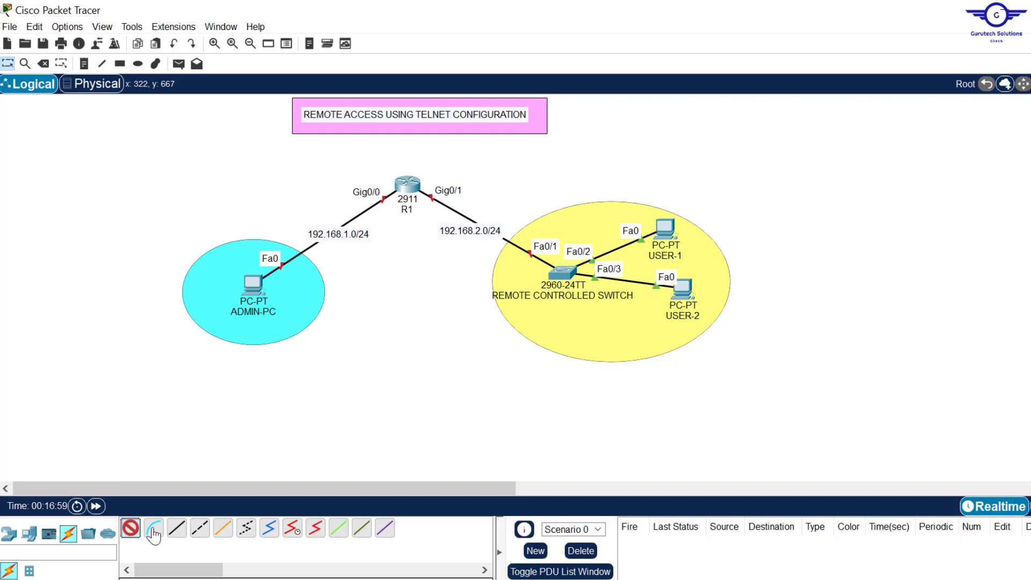
{"action": "left_click", "coordinate": [154, 532]}
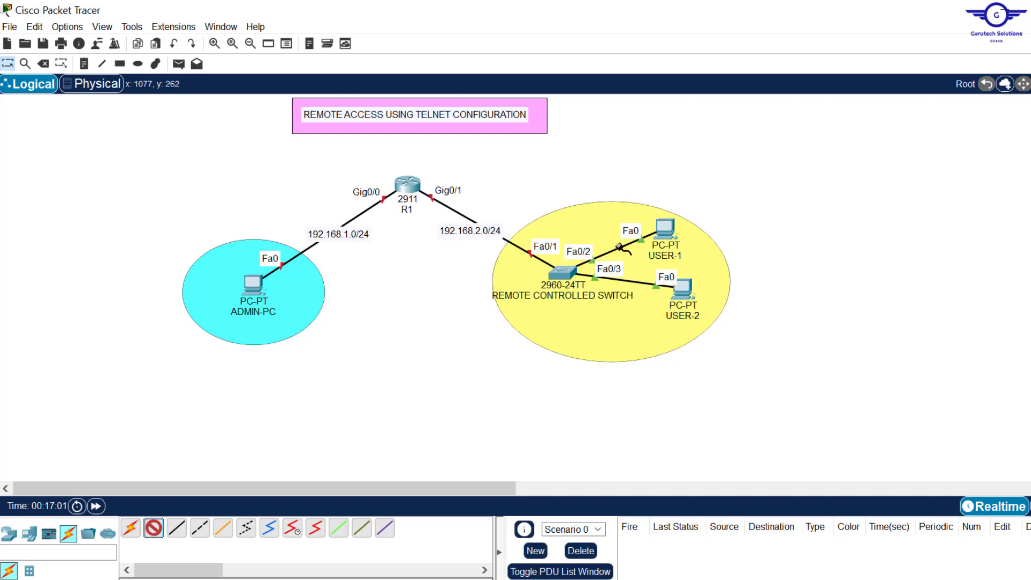
{"action": "left_click", "coordinate": [666, 227]}
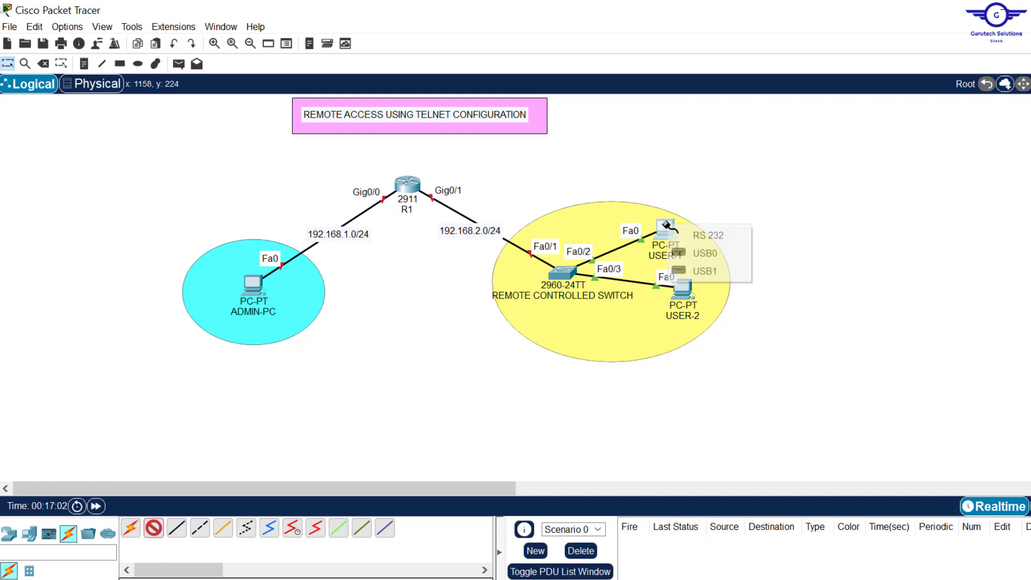
{"action": "left_click", "coordinate": [732, 239]}
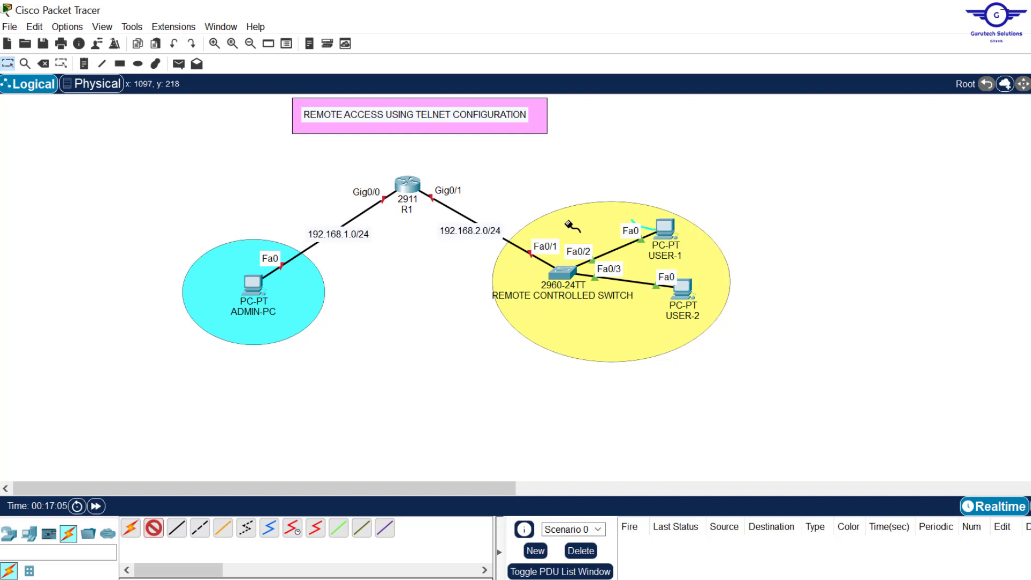
{"action": "left_click", "coordinate": [563, 273]}
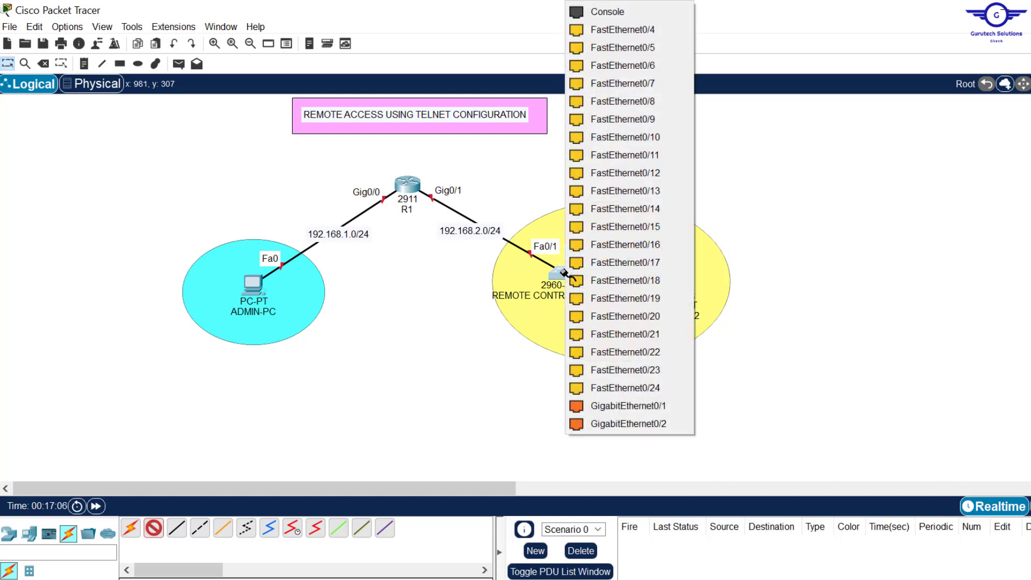
{"action": "left_click", "coordinate": [627, 15]}
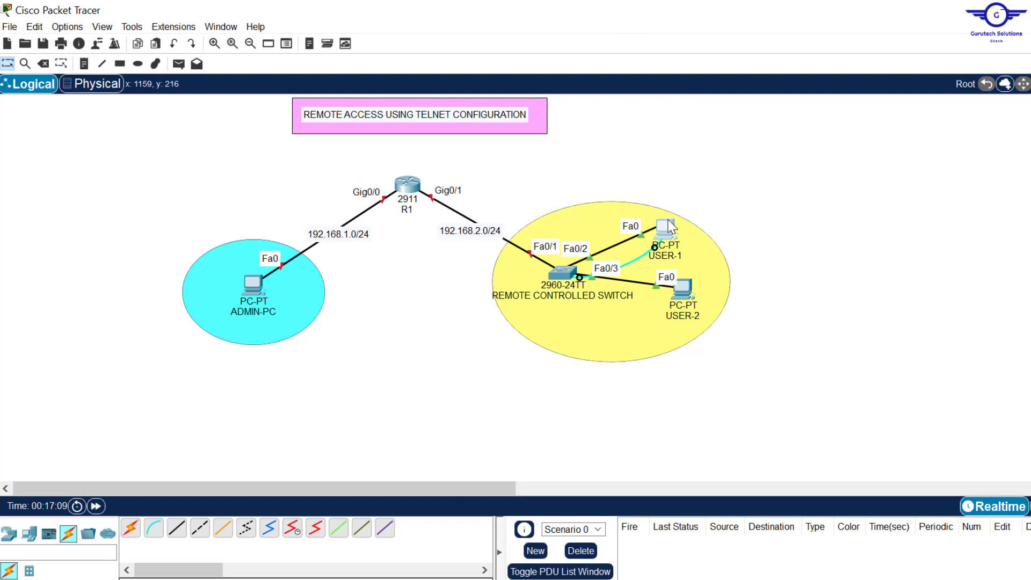
- Open USER-1's Terminal with default serial settings and wake the console to the Switch> prompt
{"action": "left_click", "coordinate": [664, 227]}
{"action": "left_click", "coordinate": [468, 121]}
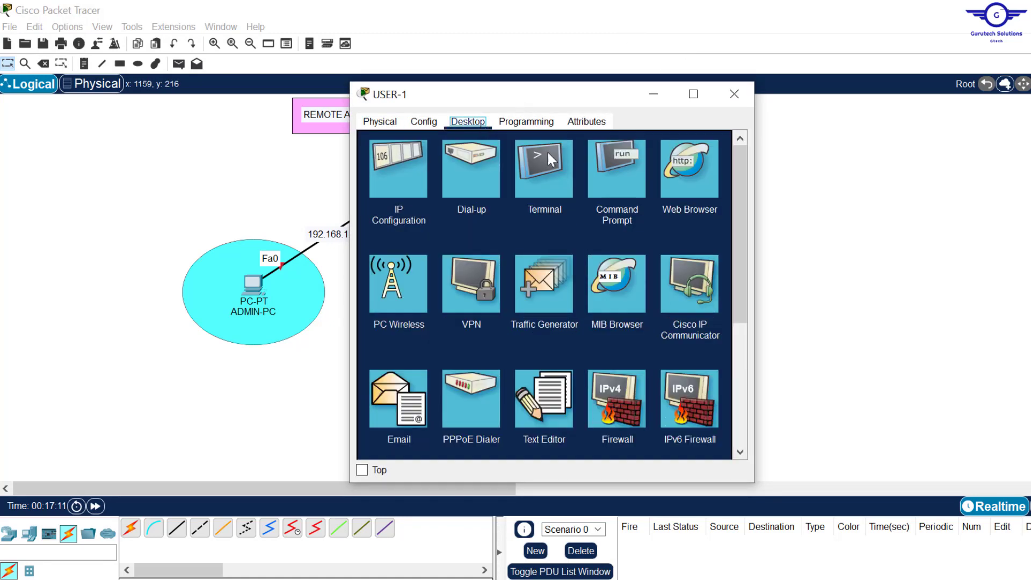
{"action": "left_click", "coordinate": [550, 179]}
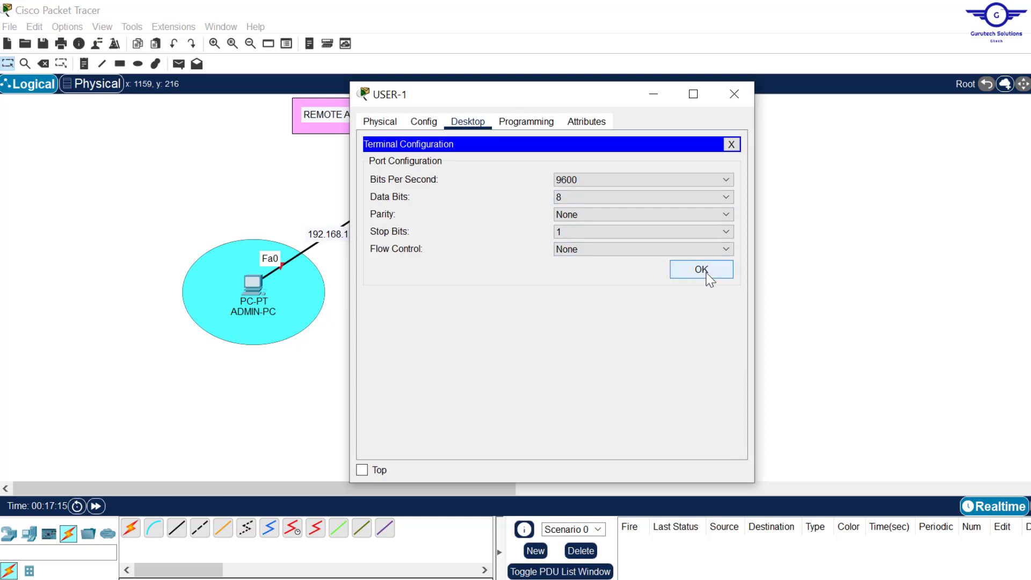
{"action": "left_click", "coordinate": [701, 271]}
{"action": "key", "text": "Return"}
{"action": "key", "text": "Return"}
{"action": "key", "text": "Return"}
{"action": "key", "text": "Return"}
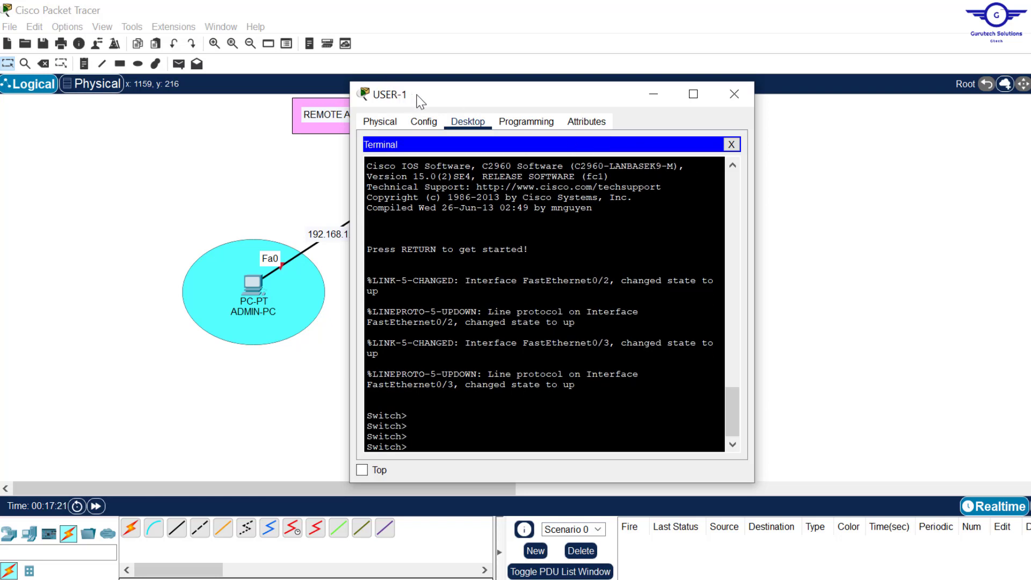
{"action": "left_click_drag", "start_coordinate": [413, 94], "coordinate": [485, 106]}
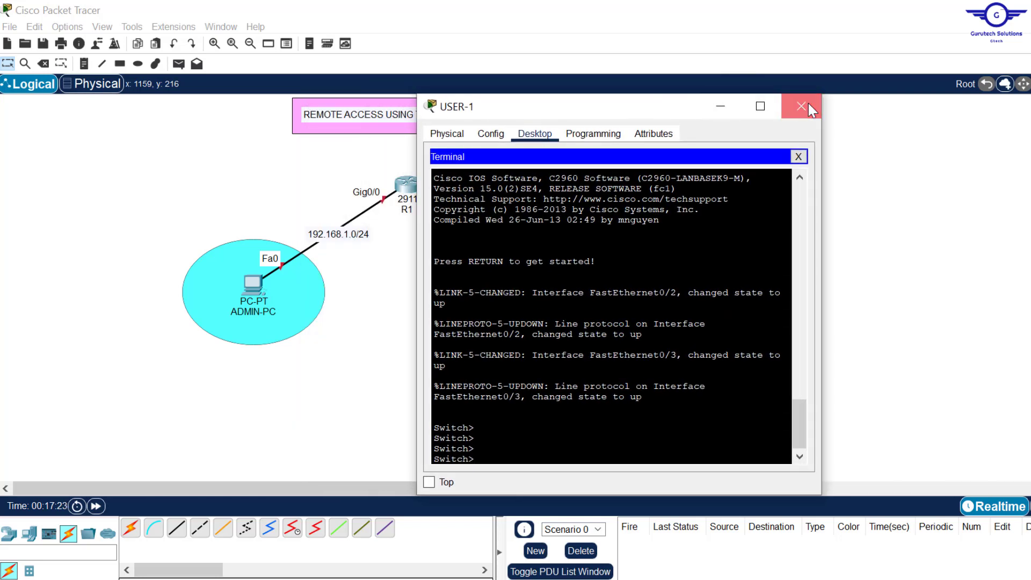
{"action": "left_click", "coordinate": [808, 103]}
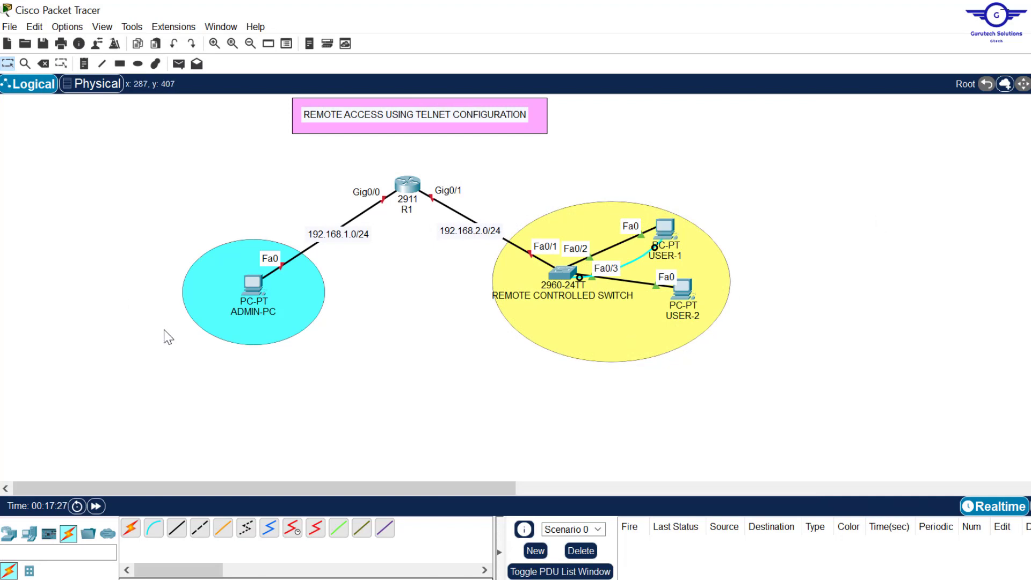
- Delete the console cable between USER-1 and the switch, then switch to the CCNA topics spreadsheet
{"action": "key", "text": "Delete"}
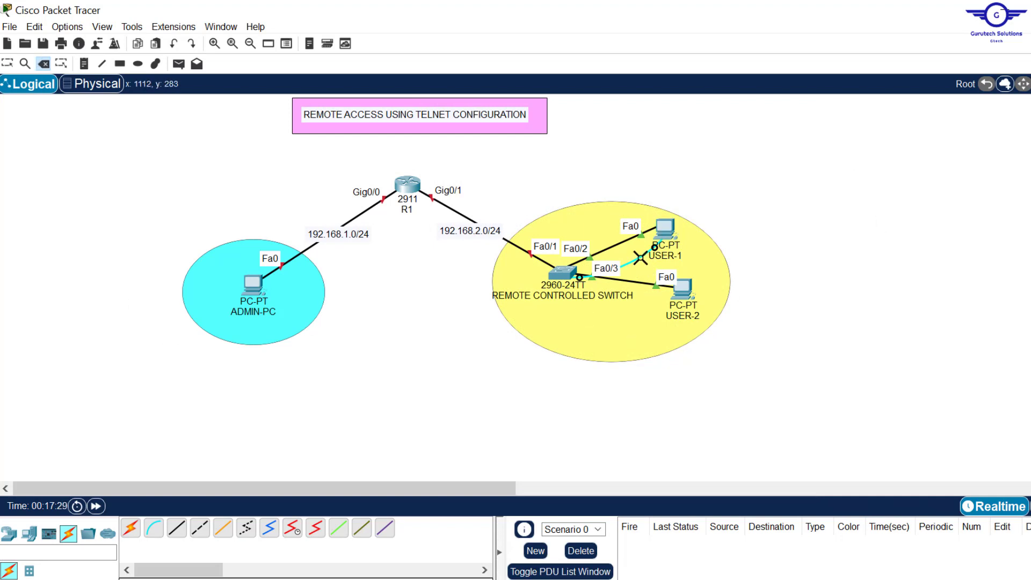
{"action": "left_click", "coordinate": [640, 258]}
{"action": "key", "text": "Escape"}
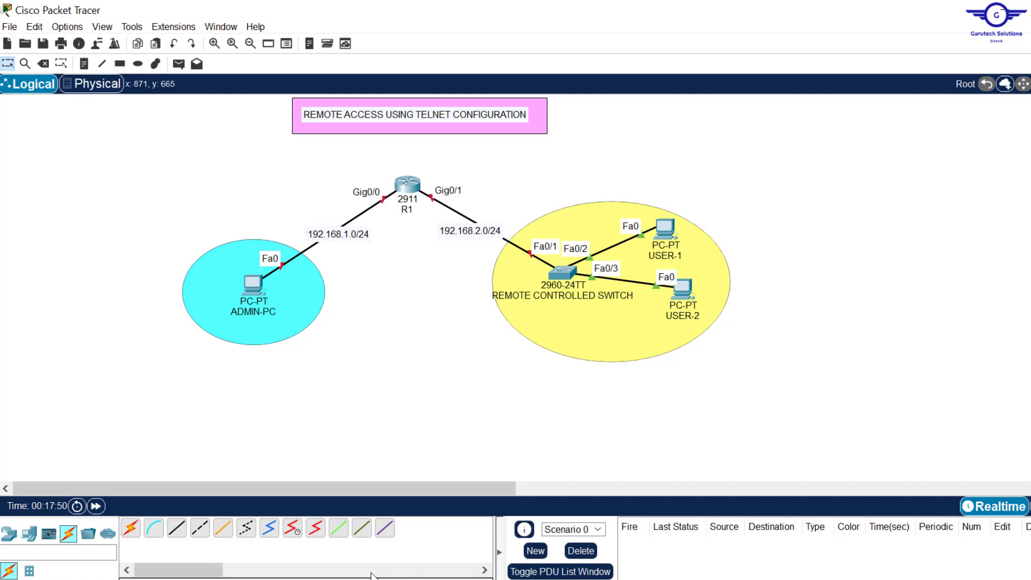
{"action": "key", "text": "alt+Tab"}
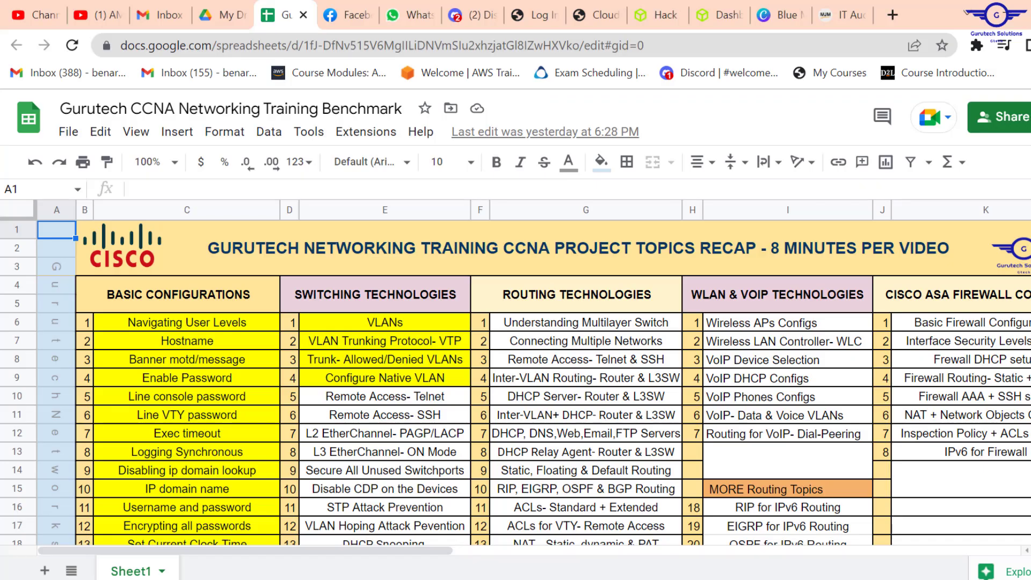
- Hide the Sheets menus and select cell E10, 'Remote Access- Telnet'
{"action": "key", "text": "ctrl+shift+f"}
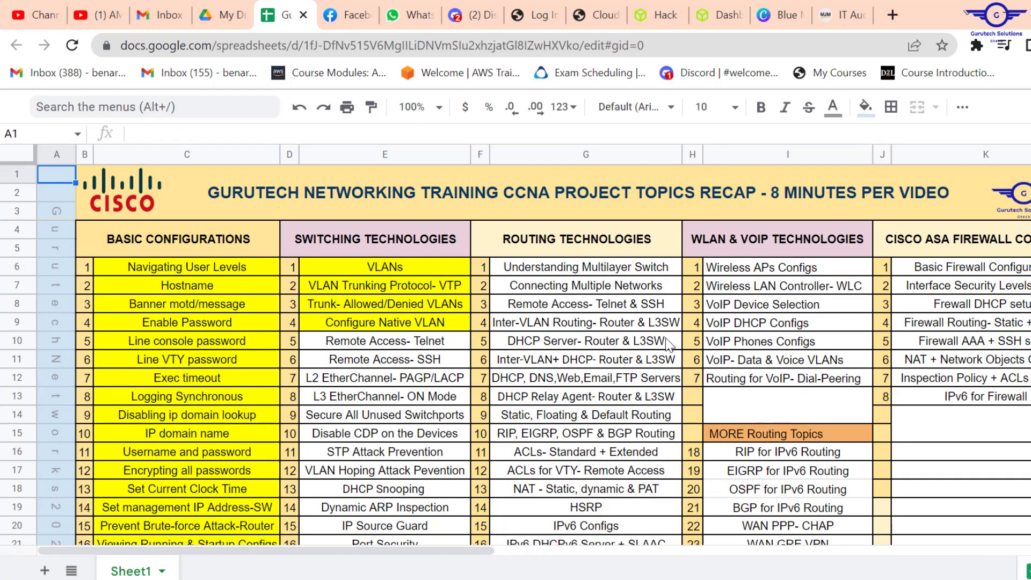
{"action": "left_click", "coordinate": [412, 344]}
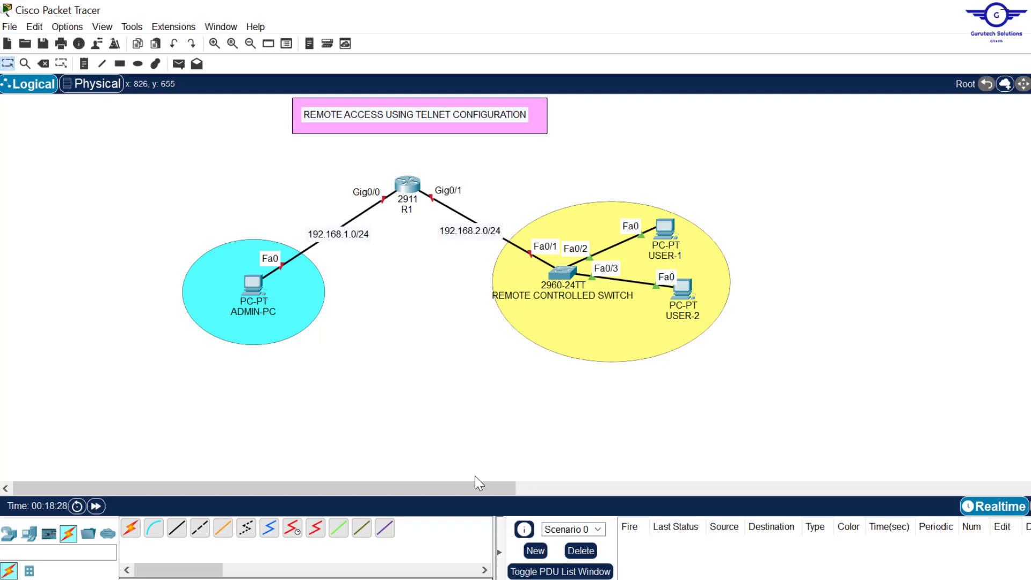
{"action": "key", "text": "alt+Tab"}
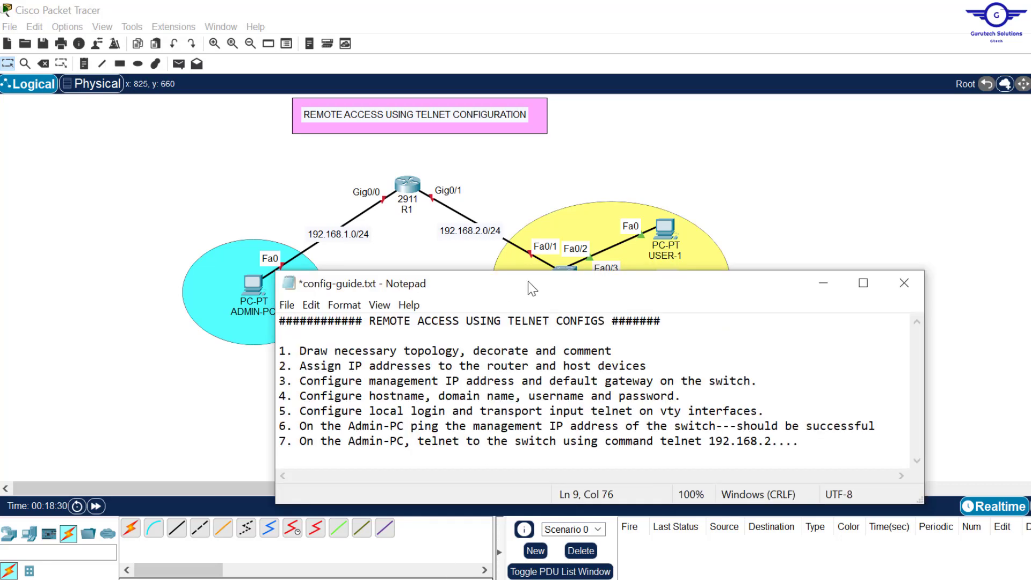
{"action": "left_click_drag", "start_coordinate": [528, 284], "coordinate": [442, 336]}
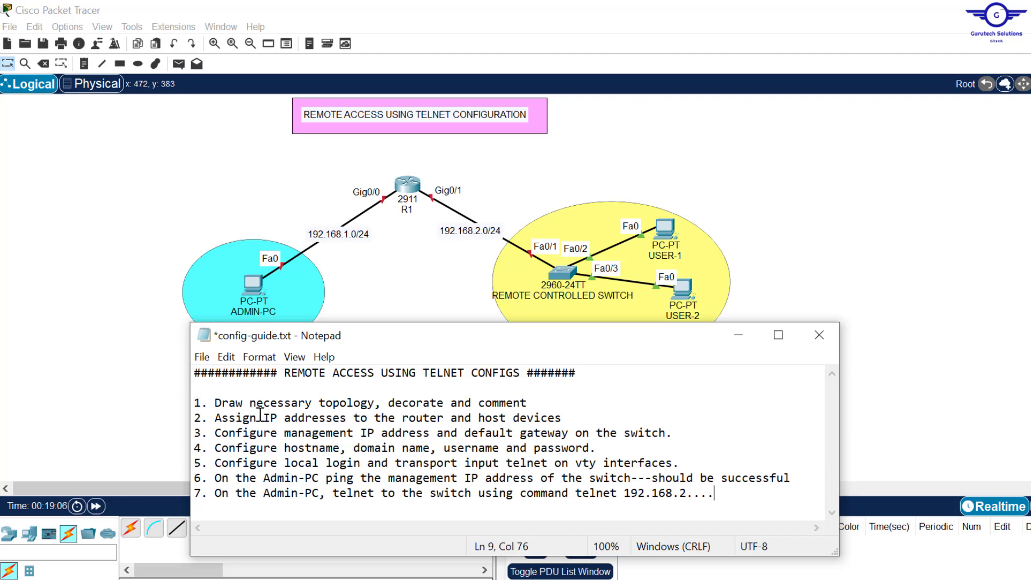
{"action": "left_click_drag", "start_coordinate": [212, 415], "coordinate": [570, 415]}
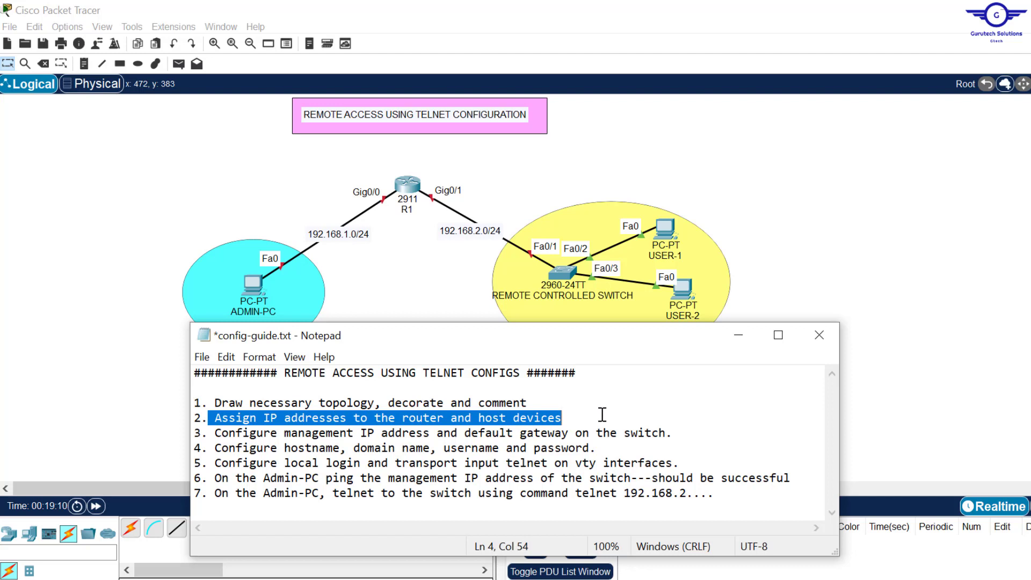
{"action": "left_click", "coordinate": [784, 191]}
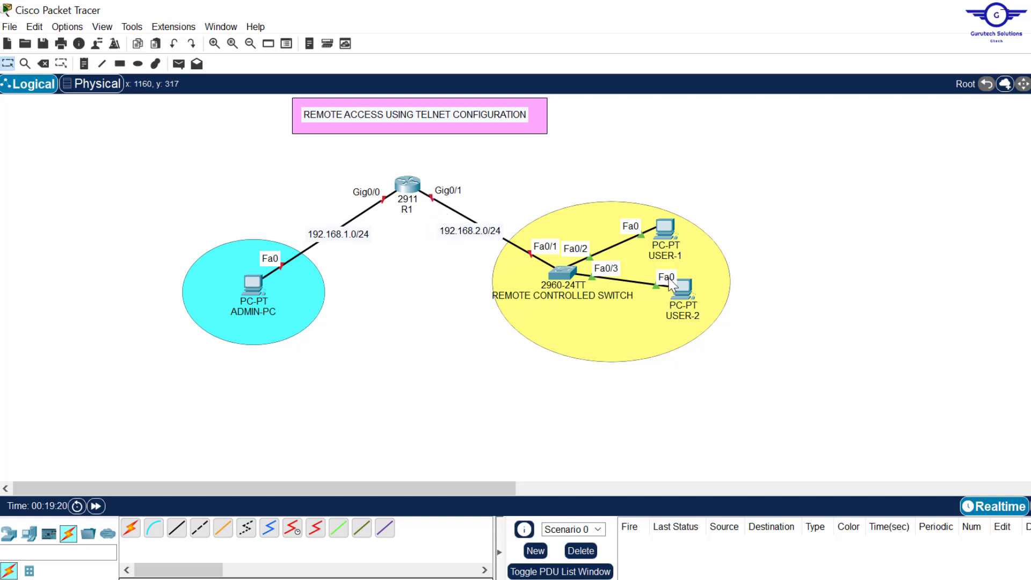
- In ADMIN-PC's IP Configuration, enter 192.168.1.10, mask 255.255.255.0 and gateway 192.168.1.1
{"action": "left_click", "coordinate": [252, 283]}
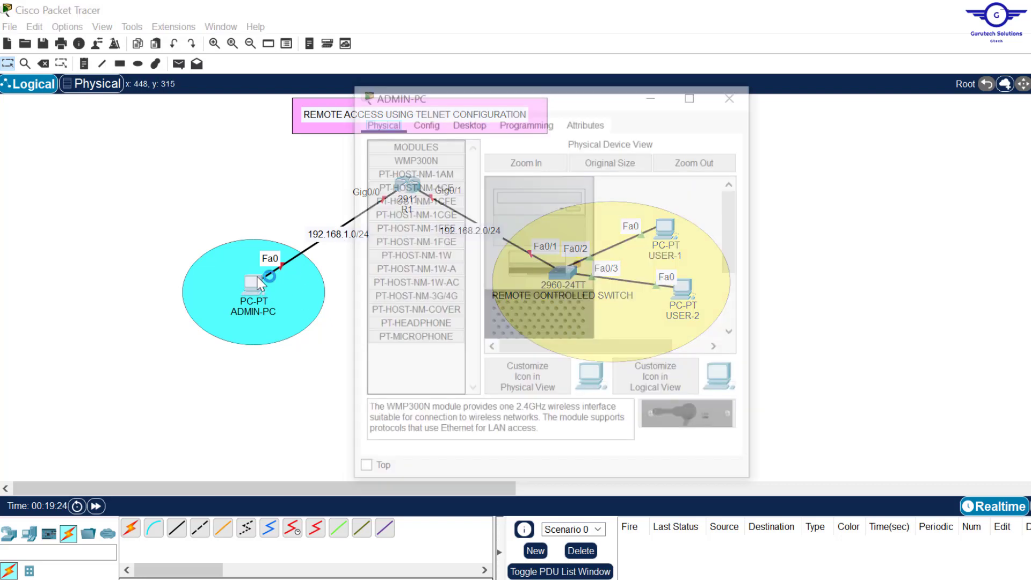
{"action": "left_click", "coordinate": [465, 119]}
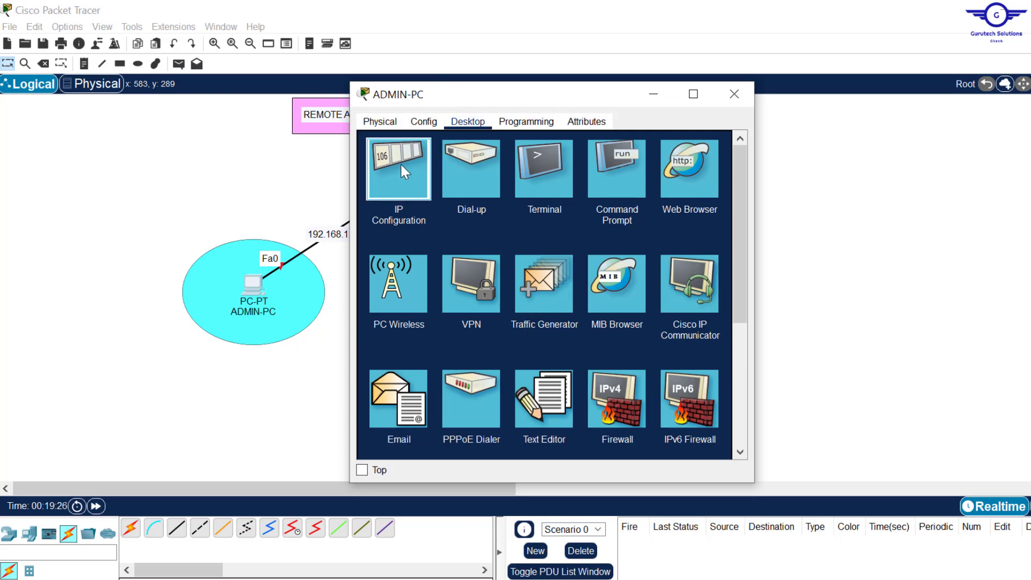
{"action": "left_click", "coordinate": [401, 163]}
{"action": "left_click", "coordinate": [513, 212]}
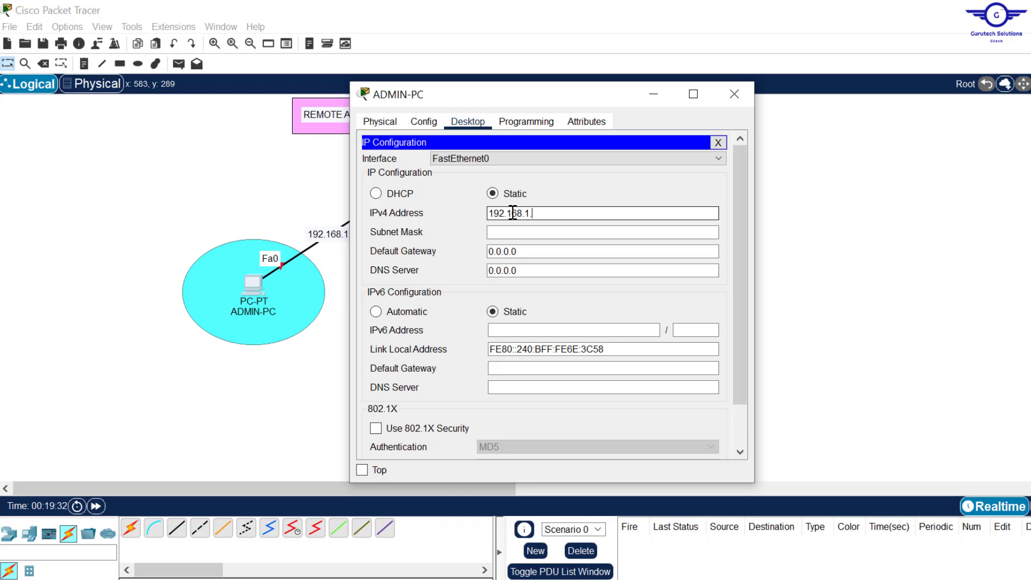
{"action": "type", "text": "192.168.1.10"}
{"action": "left_click_drag", "start_coordinate": [559, 211], "coordinate": [415, 210]}
{"action": "key", "text": "ctrl+c"}
{"action": "left_click", "coordinate": [414, 211]}
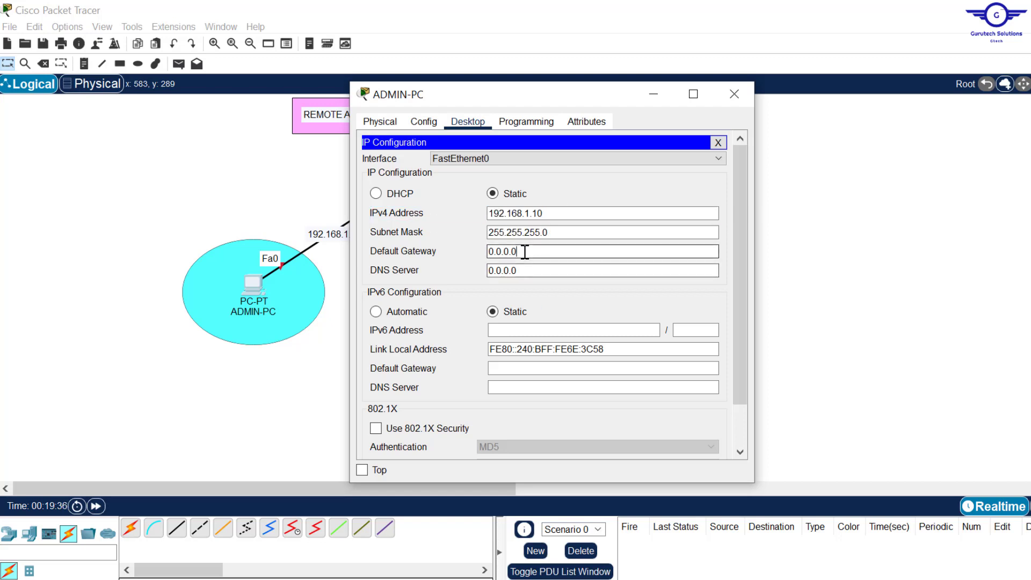
{"action": "left_click_drag", "start_coordinate": [527, 251], "coordinate": [432, 232]}
{"action": "key", "text": "ctrl+v"}
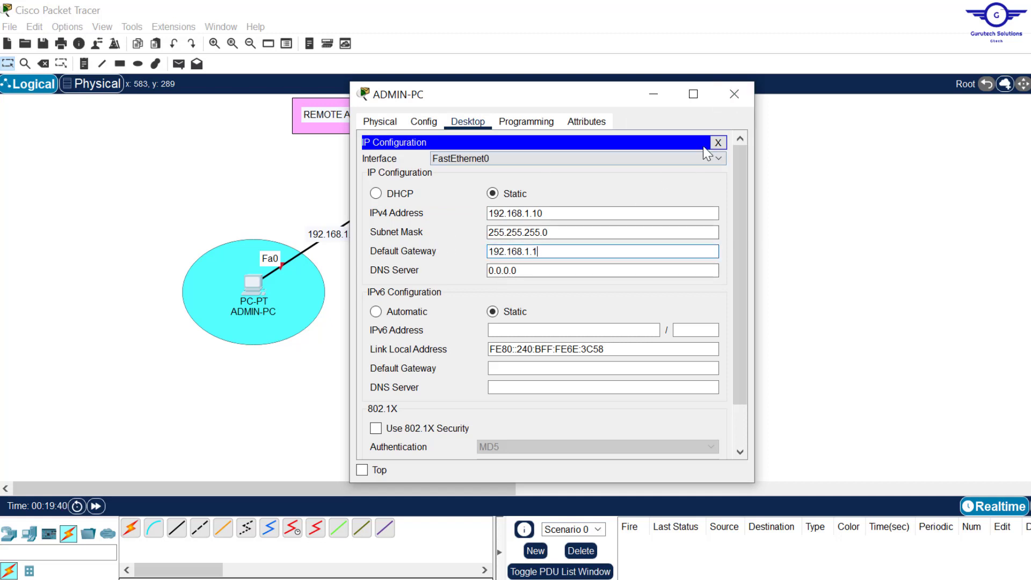
{"action": "left_click", "coordinate": [735, 94]}
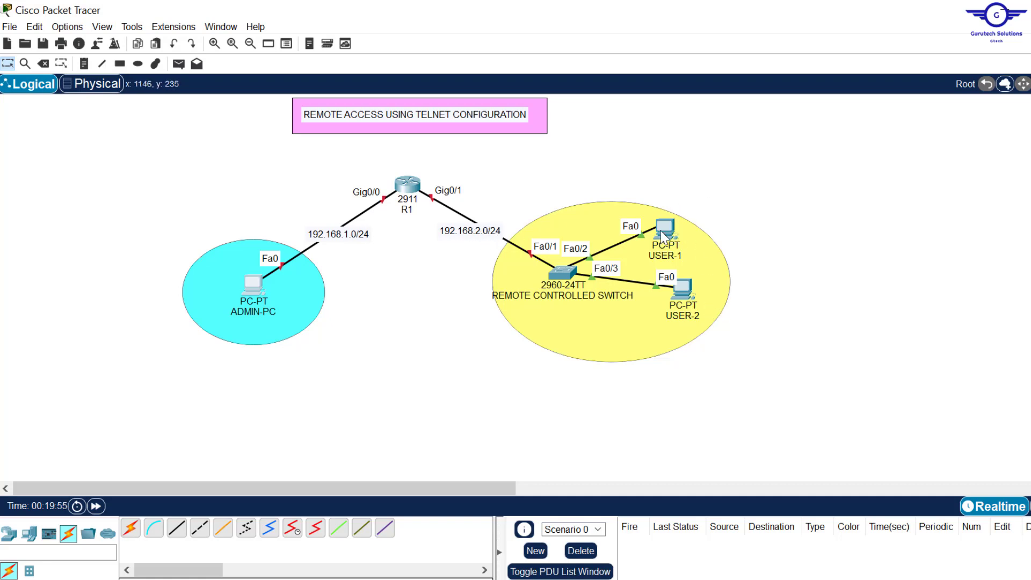
- Set USER-1 to static 192.168.2.10, mask 255.255.255.0, gateway 192.168.2.1
{"action": "left_click", "coordinate": [661, 227]}
{"action": "left_click", "coordinate": [404, 178]}
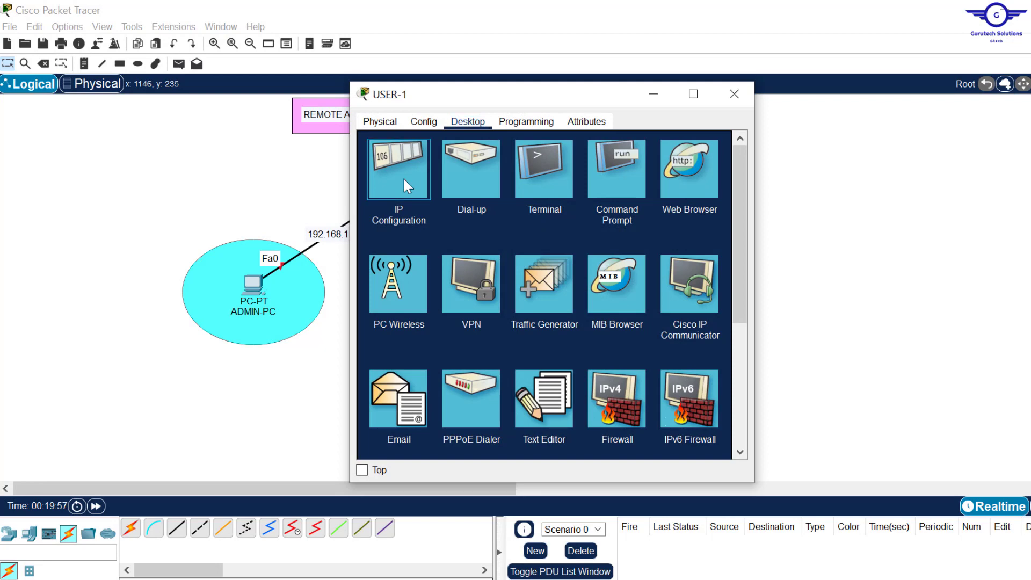
{"action": "left_click", "coordinate": [376, 193]}
{"action": "left_click", "coordinate": [493, 193]}
{"action": "left_click", "coordinate": [537, 213]}
{"action": "type", "text": "192.168.2.10"}
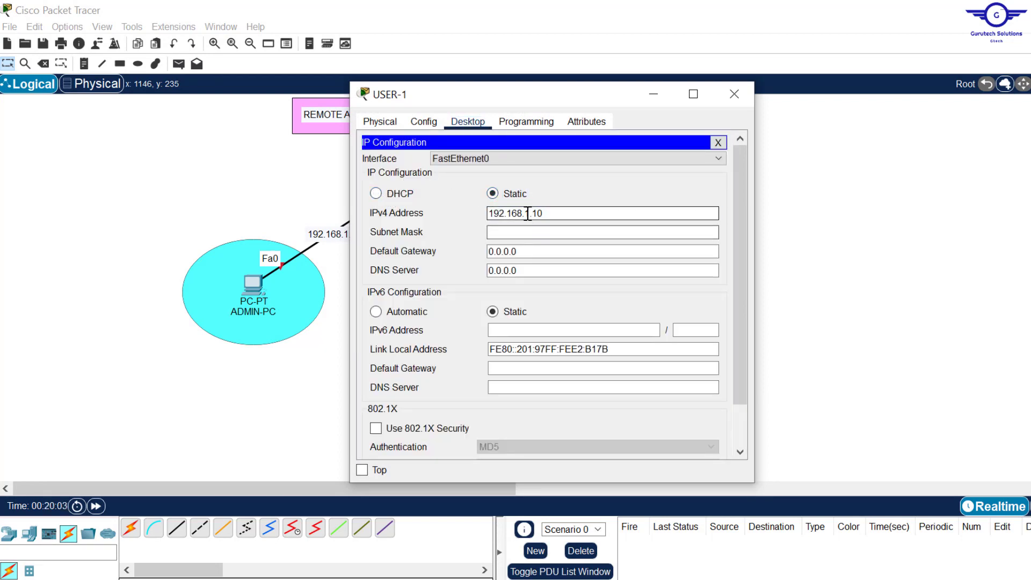
{"action": "left_click", "coordinate": [538, 232]}
{"action": "left_click", "coordinate": [569, 251]}
{"action": "type", "text": "192.168.2.1"}
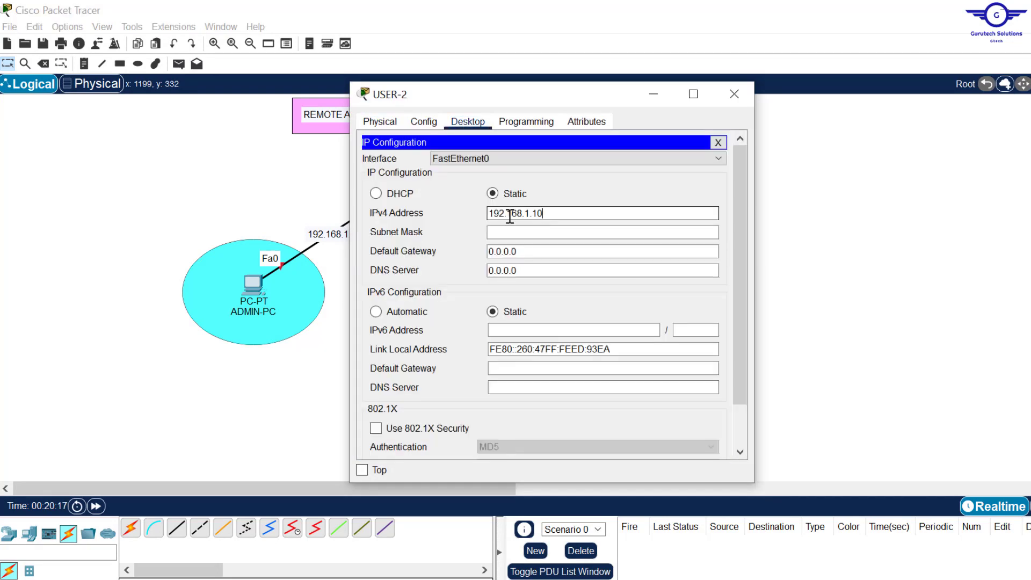
- Give USER-2 address 192.168.2.20 with mask 255.255.255.0 and gateway 192.168.2.1
{"action": "key", "text": "BackSpace"}
{"action": "key", "text": "BackSpace"}
{"action": "key", "text": "BackSpace"}
{"action": "key", "text": "BackSpace"}
{"action": "type", "text": "2.20"}
{"action": "left_click", "coordinate": [537, 232]}
{"action": "left_click", "coordinate": [569, 250]}
{"action": "type", "text": "192.168.1.10"}
{"action": "key", "text": "BackSpace"}
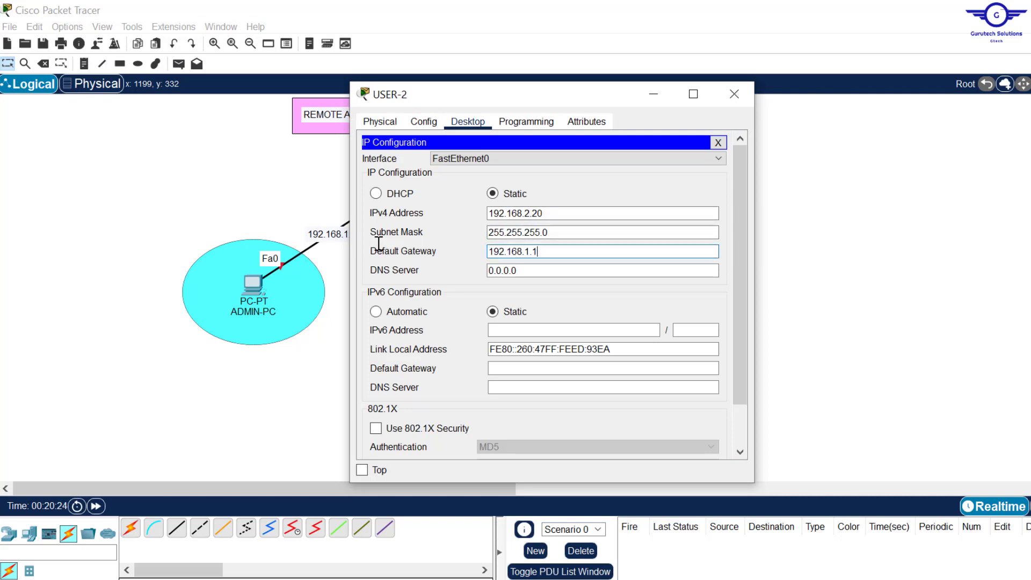
{"action": "key", "text": "Left"}
{"action": "key", "text": "BackSpace"}
{"action": "type", "text": "2"}
{"action": "left_click", "coordinate": [735, 95]}
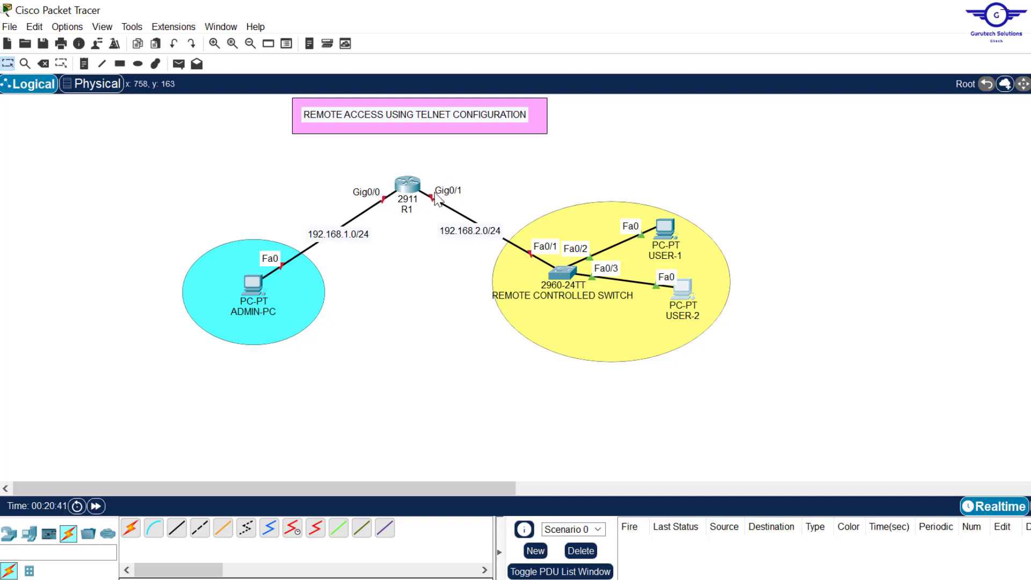
- In R1's CLI, assign ip address 192.168.1.1 255.255.255.0 to interface Gig0/0
{"action": "left_click", "coordinate": [407, 186]}
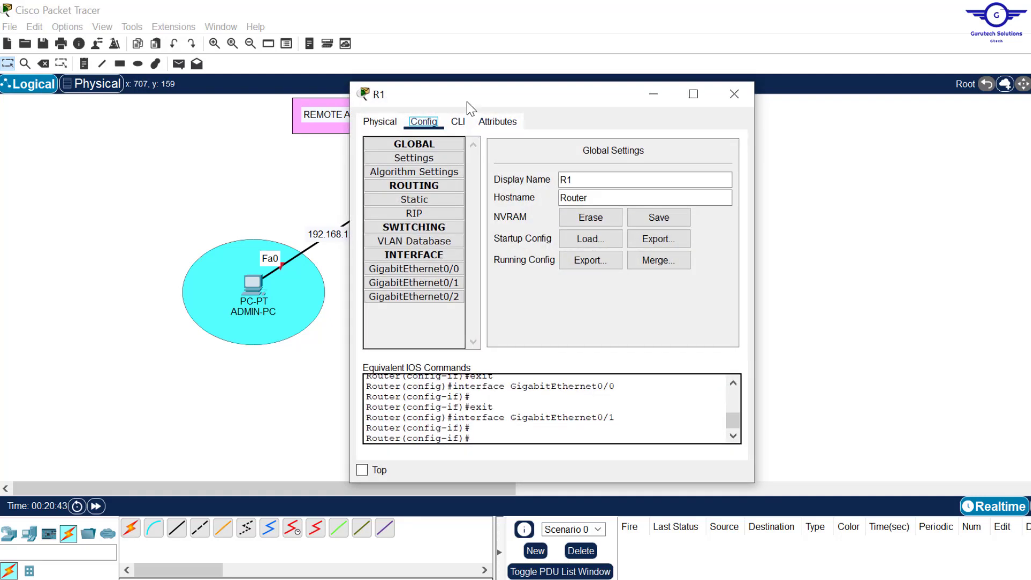
{"action": "left_click", "coordinate": [458, 122]}
{"action": "key", "text": "Return"}
{"action": "key", "text": "Return"}
{"action": "key", "text": "Return"}
{"action": "key", "text": "Return"}
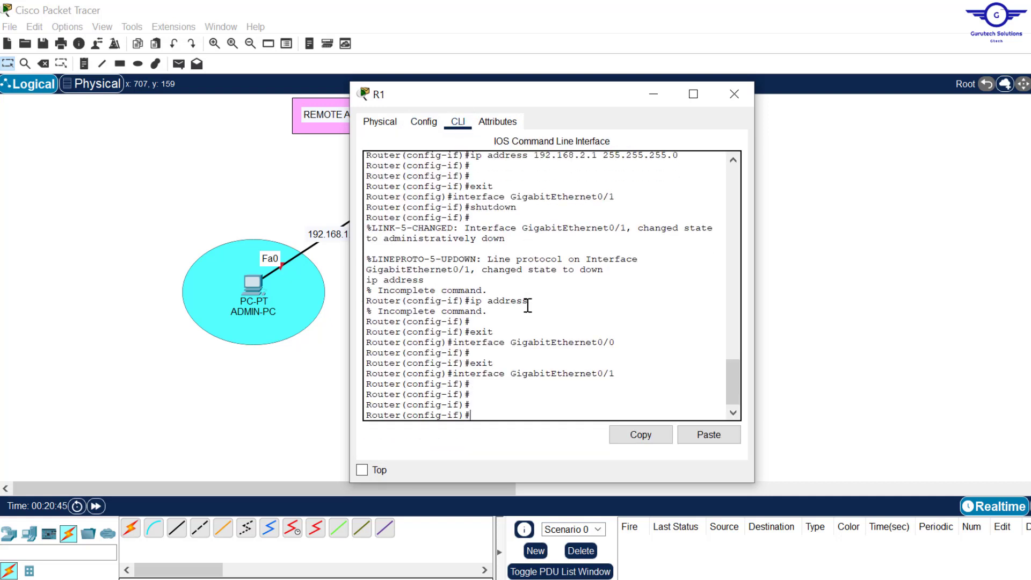
{"action": "type", "text": "ex"}
{"action": "key", "text": "Return"}
{"action": "key", "text": "Return"}
{"action": "key", "text": "Return"}
{"action": "key", "text": "Return"}
{"action": "key", "text": "Return"}
{"action": "type", "text": "i"}
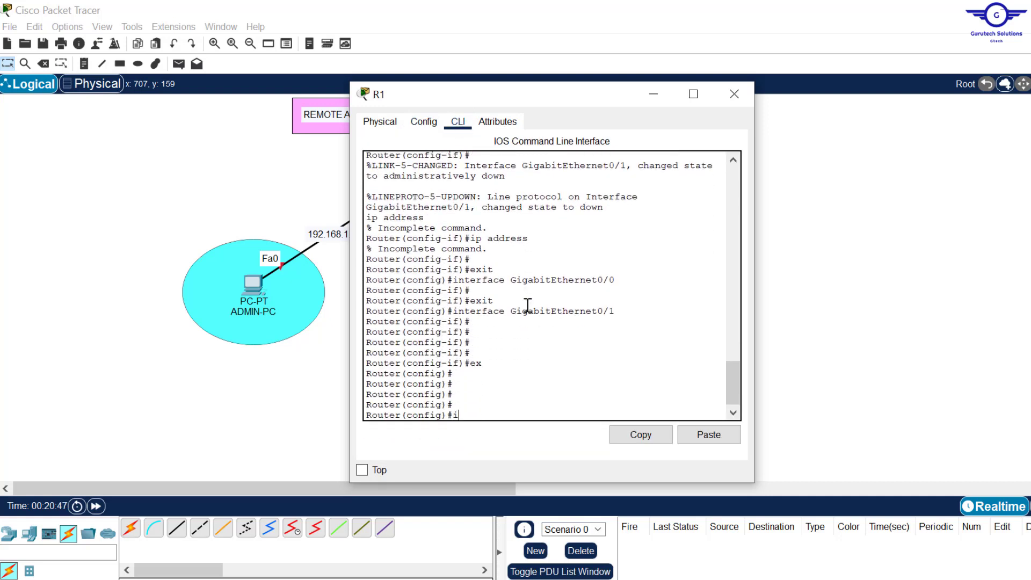
{"action": "type", "text": "nt gig0/0"}
{"action": "key", "text": "Return"}
{"action": "key", "text": "Return"}
{"action": "key", "text": "Return"}
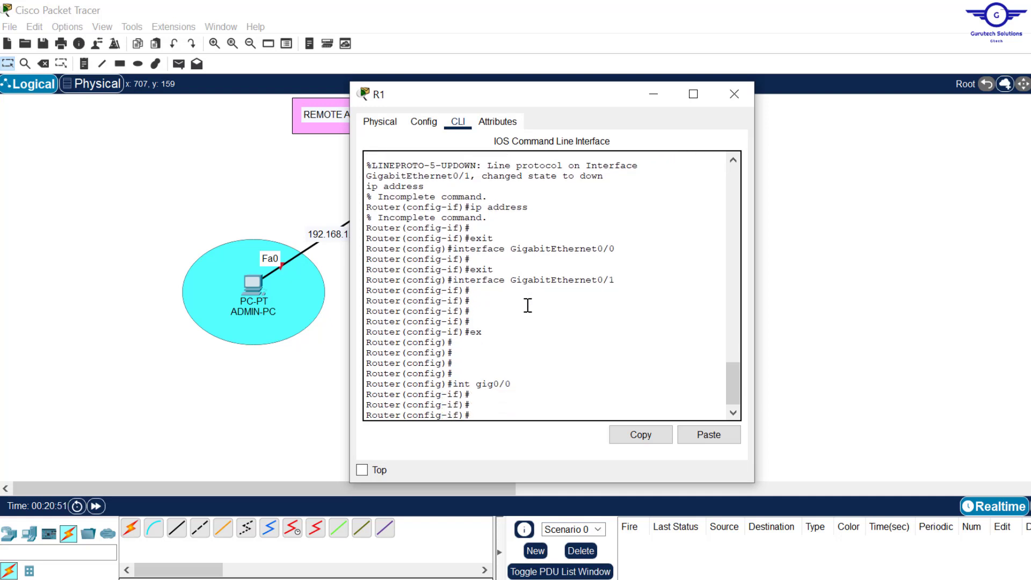
{"action": "type", "text": "ip add 192.168.1.1 255.25"}
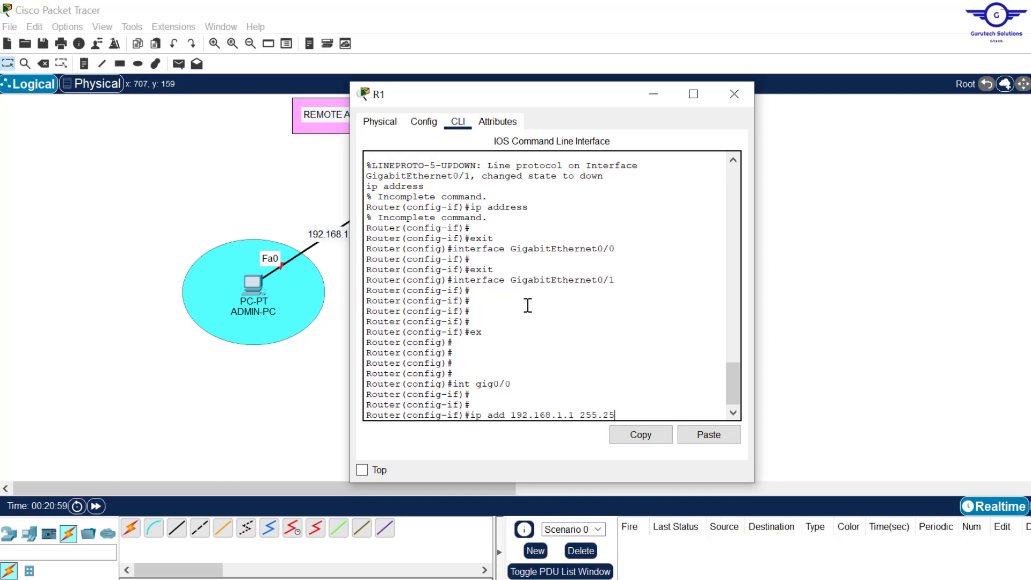
{"action": "type", "text": "5.255.0"}
{"action": "key", "text": "Return"}
{"action": "key", "text": "Return"}
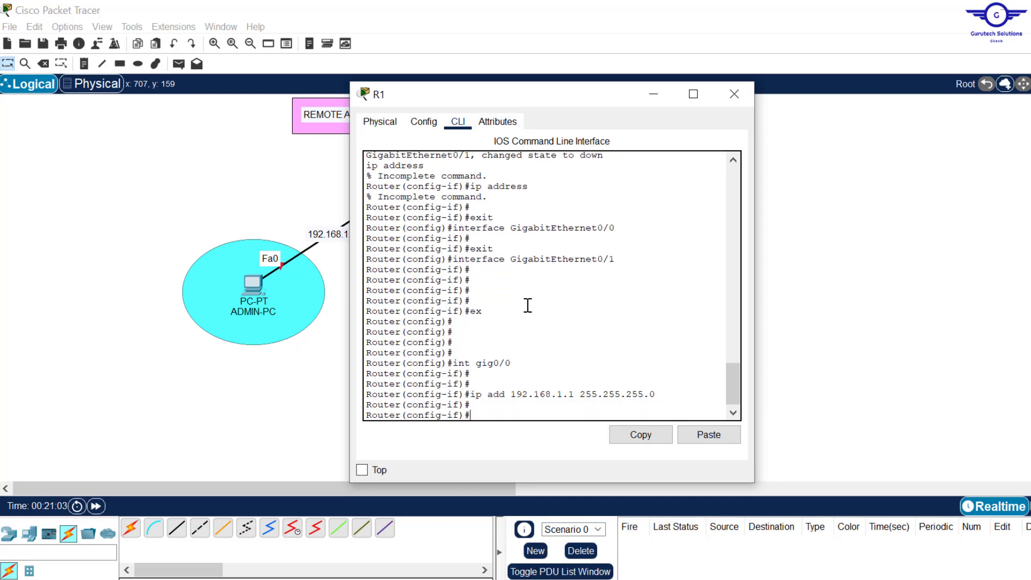
- Bring Gig0/0 up with no shut and exit interface configuration
{"action": "left_click_drag", "start_coordinate": [581, 96], "coordinate": [513, 224]}
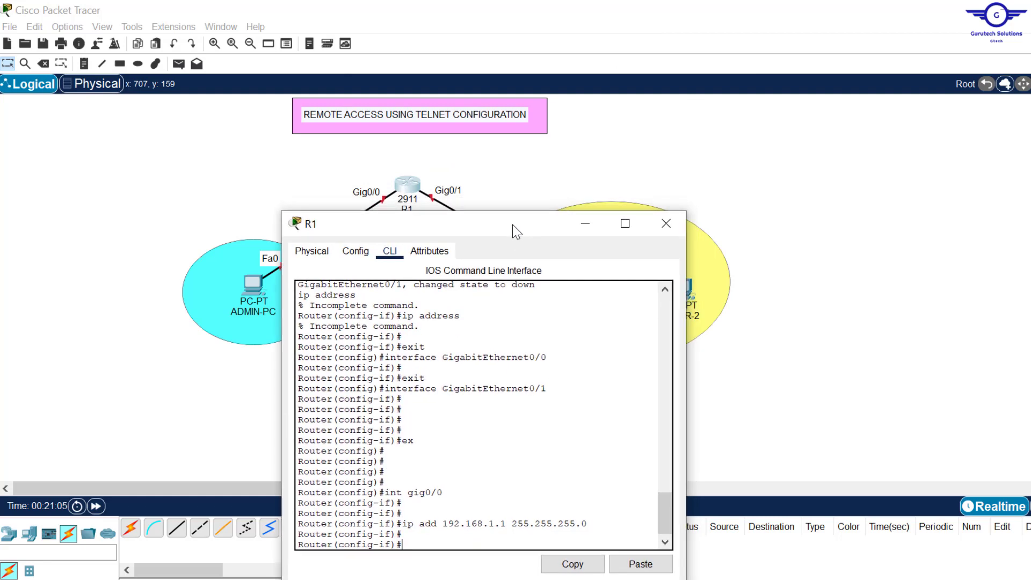
{"action": "key", "text": "alt+F4"}
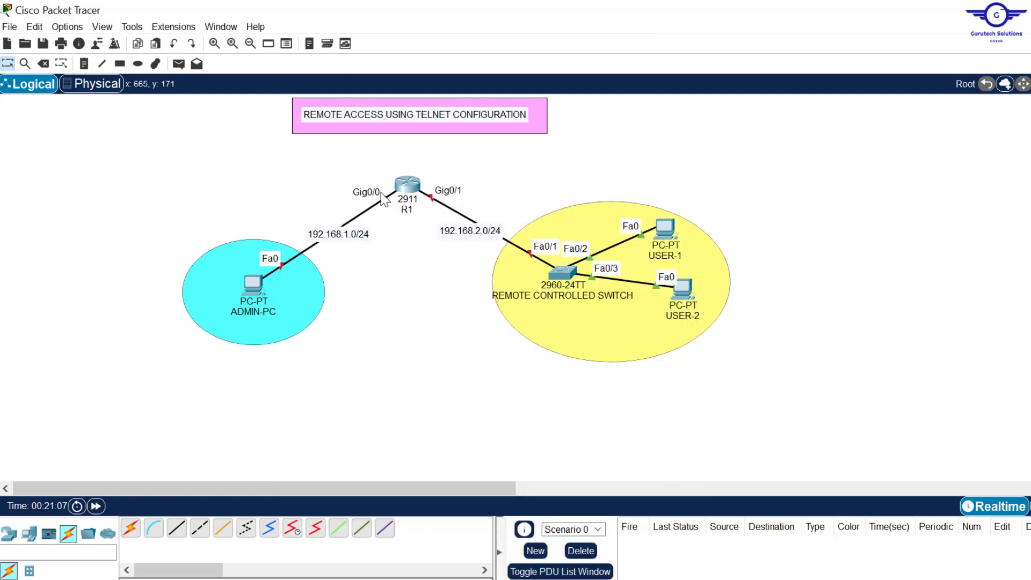
{"action": "left_click", "coordinate": [405, 186]}
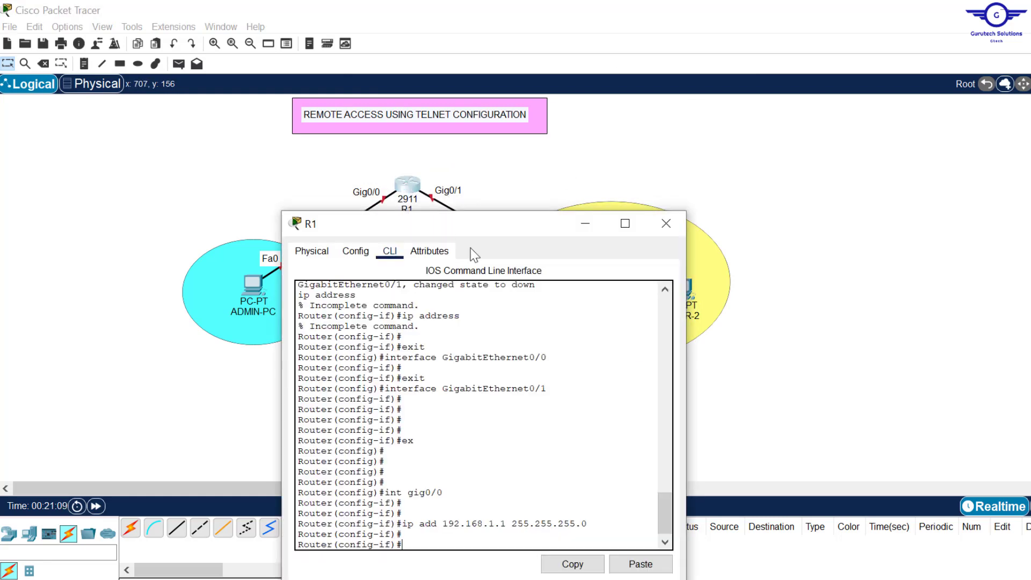
{"action": "left_click_drag", "start_coordinate": [496, 221], "coordinate": [535, 93]}
{"action": "type", "text": "no"}
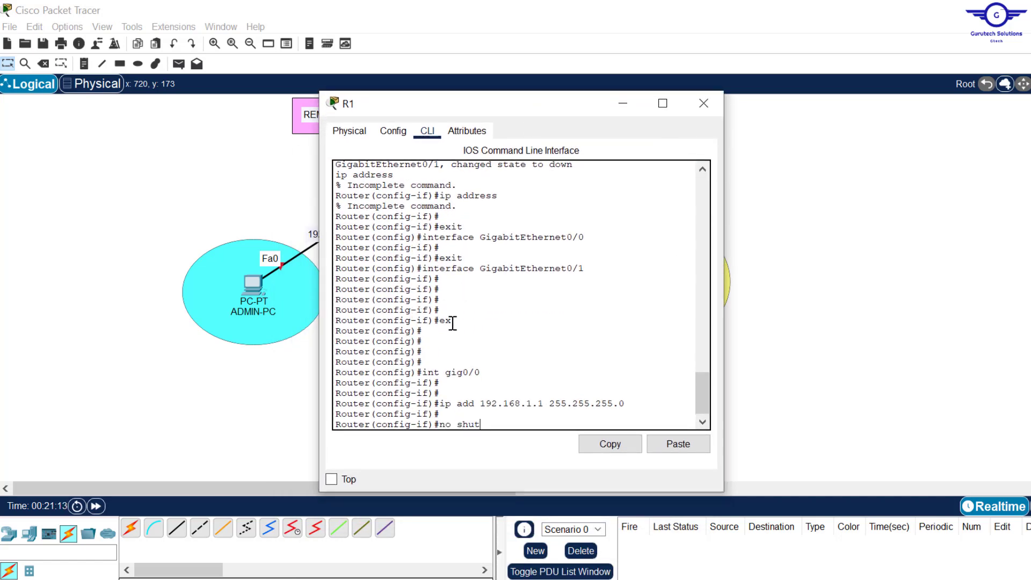
{"action": "type", "text": " shut"}
{"action": "key", "text": "Return"}
{"action": "key", "text": "Return"}
{"action": "key", "text": "Return"}
{"action": "key", "text": "Return"}
{"action": "key", "text": "Return"}
{"action": "key", "text": "Return"}
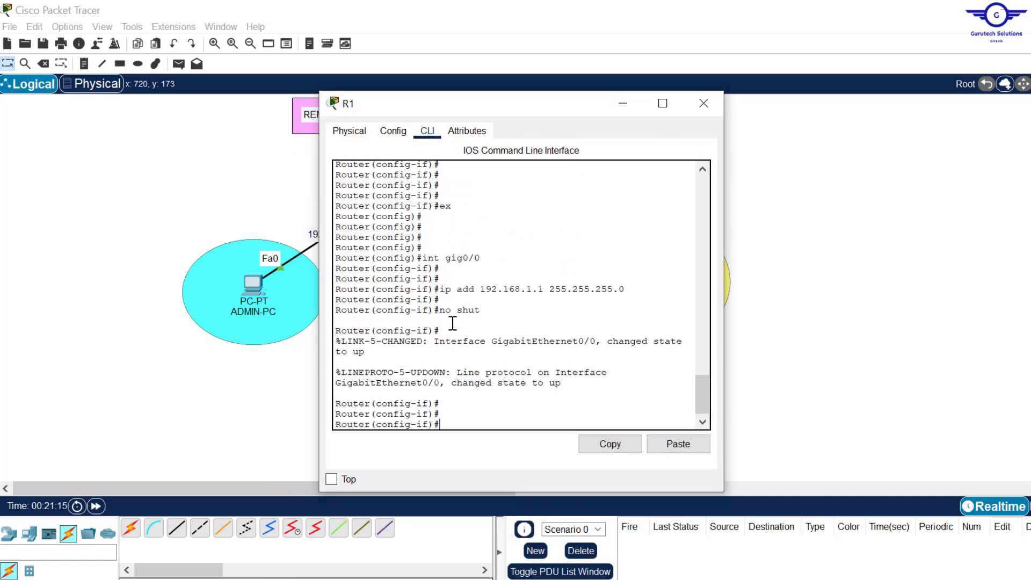
{"action": "type", "text": "ex"}
{"action": "key", "text": "Return"}
{"action": "key", "text": "Return"}
{"action": "key", "text": "Return"}
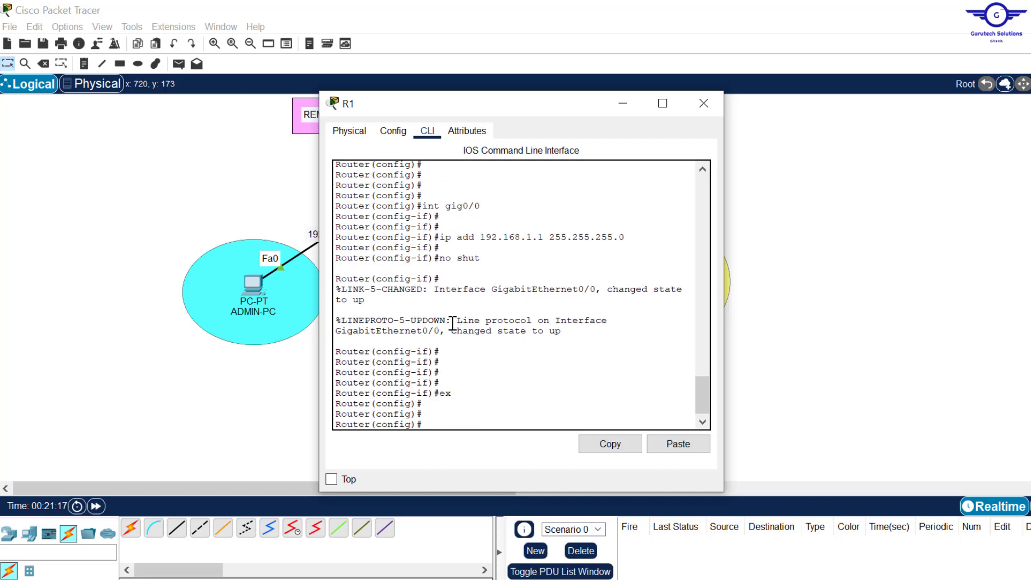
{"action": "key", "text": "alt+F4"}
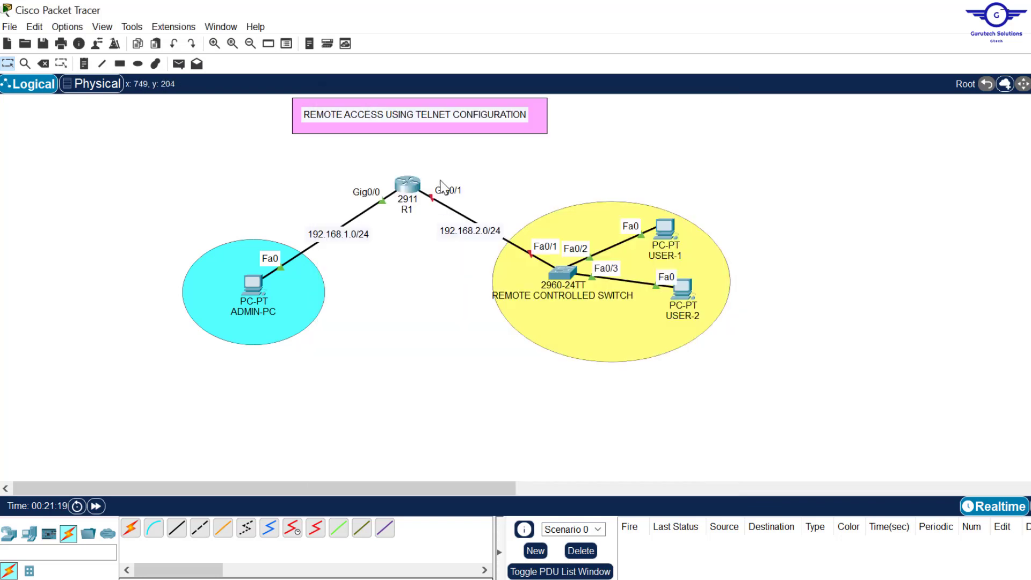
- Configure Gig0/1 with 192.168.2.1 255.255.255.0, bring it up, and exit
{"action": "left_click", "coordinate": [406, 180]}
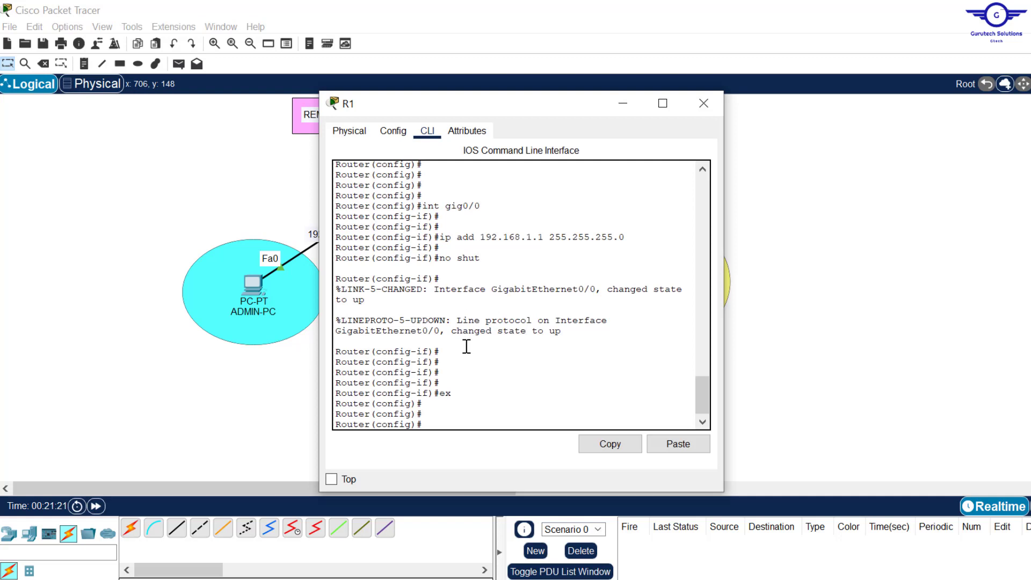
{"action": "type", "text": "int gig0/1"}
{"action": "key", "text": "Return"}
{"action": "key", "text": "Return"}
{"action": "key", "text": "Return"}
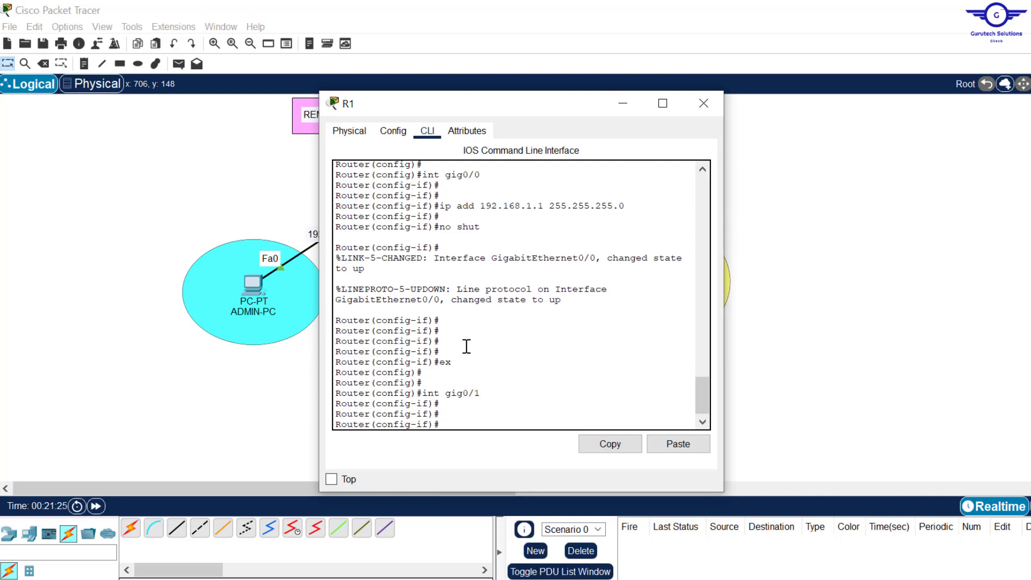
{"action": "key", "text": "Up"}
{"action": "key", "text": "Up"}
{"action": "key", "text": "Up"}
{"action": "key", "text": "Up"}
{"action": "key", "text": "Left"}
{"action": "key", "text": "Left"}
{"action": "key", "text": "Left"}
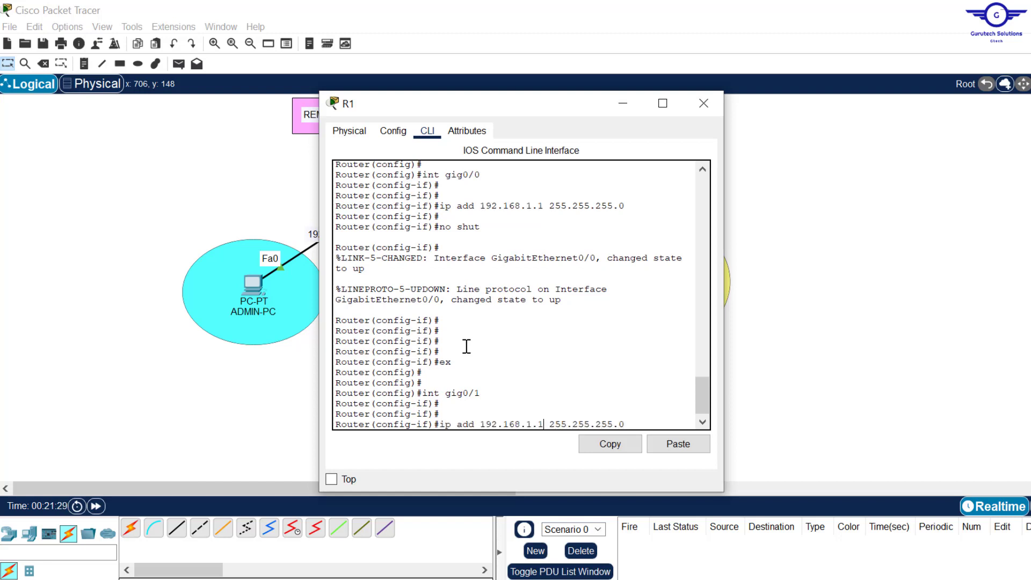
{"action": "key", "text": "BackSpace"}
{"action": "type", "text": "2"}
{"action": "key", "text": "Return"}
{"action": "key", "text": "Return"}
{"action": "key", "text": "Up"}
{"action": "key", "text": "Up"}
{"action": "key", "text": "Up"}
{"action": "key", "text": "Up"}
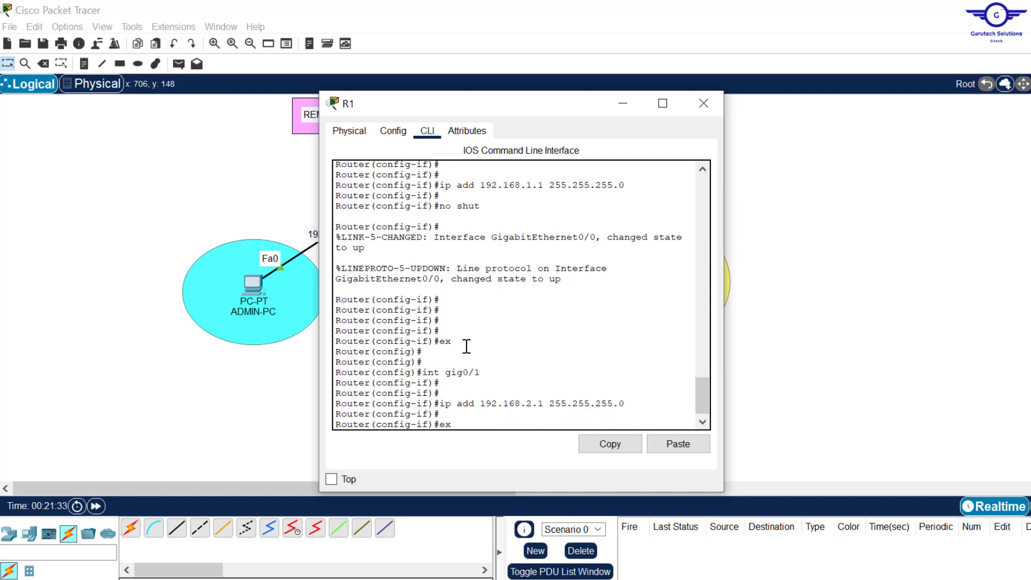
{"action": "key", "text": "Return"}
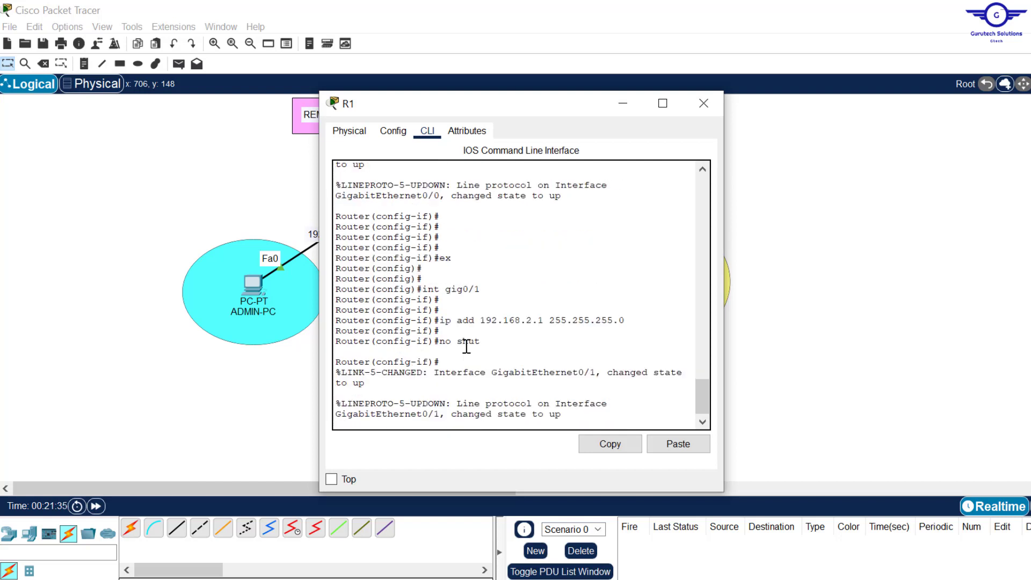
{"action": "key", "text": "Return"}
{"action": "type", "text": "ex"}
{"action": "key", "text": "Return"}
{"action": "key", "text": "Return"}
{"action": "key", "text": "Return"}
{"action": "key", "text": "Return"}
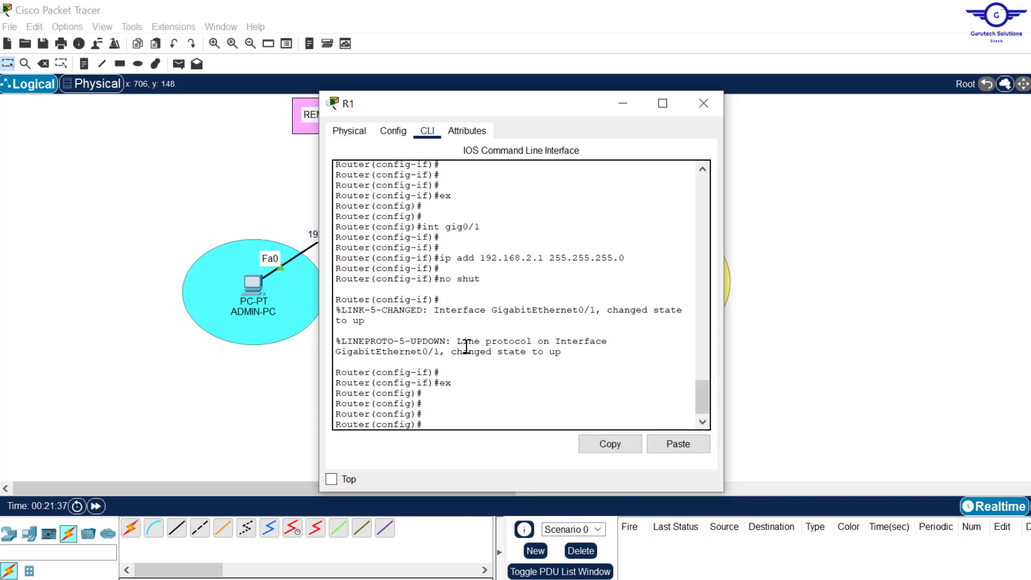
- Close R1's window and select router R1 on the canvas
{"action": "left_click", "coordinate": [704, 103]}
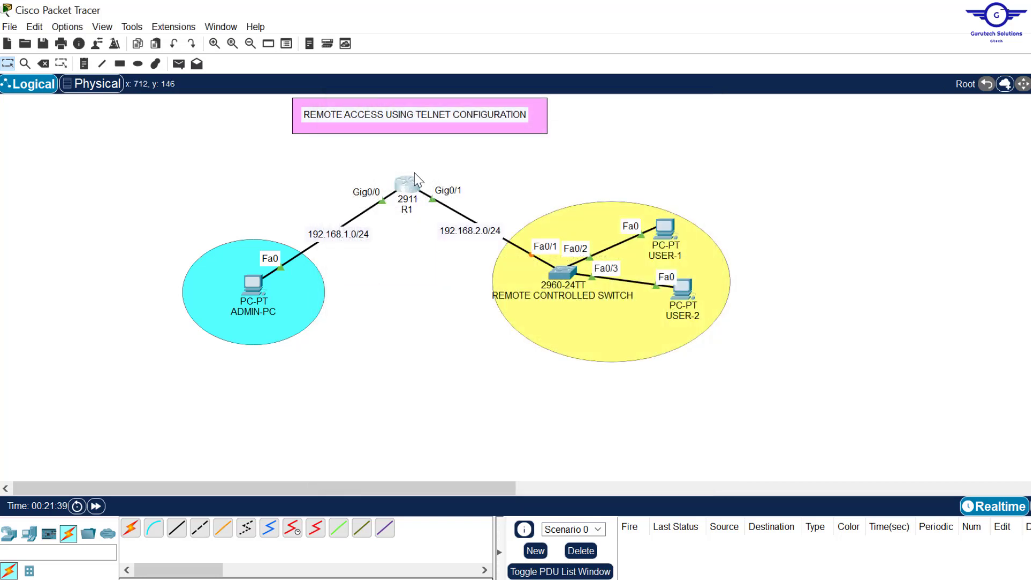
{"action": "left_click_drag", "start_coordinate": [356, 164], "coordinate": [442, 231]}
{"action": "left_click", "coordinate": [411, 166]}
{"action": "left_click_drag", "start_coordinate": [339, 149], "coordinate": [457, 214]}
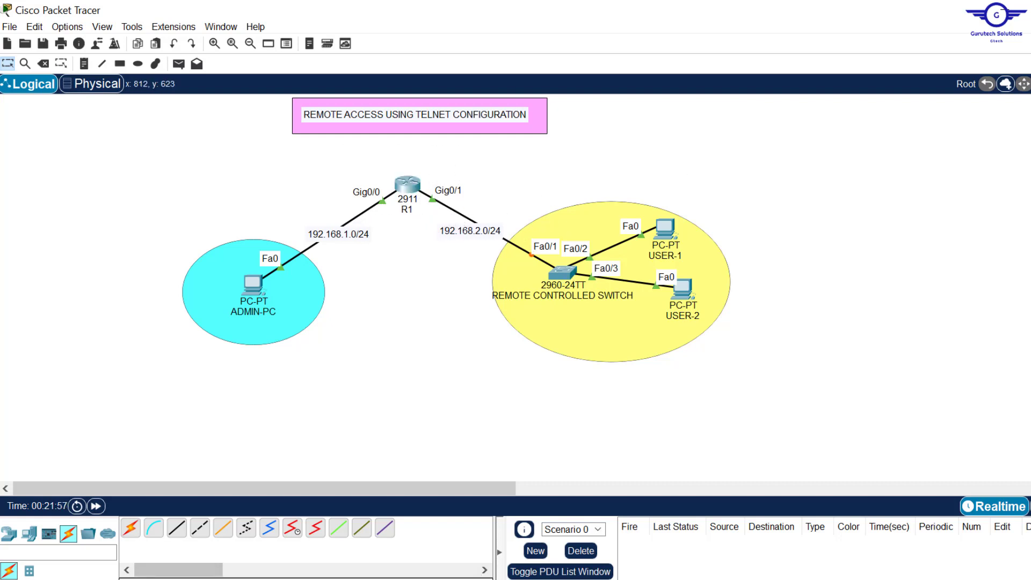
- Mark the management IP step in config-guide.txt, then switch to the CCNA topics spreadsheet
{"action": "key", "text": "alt+Tab"}
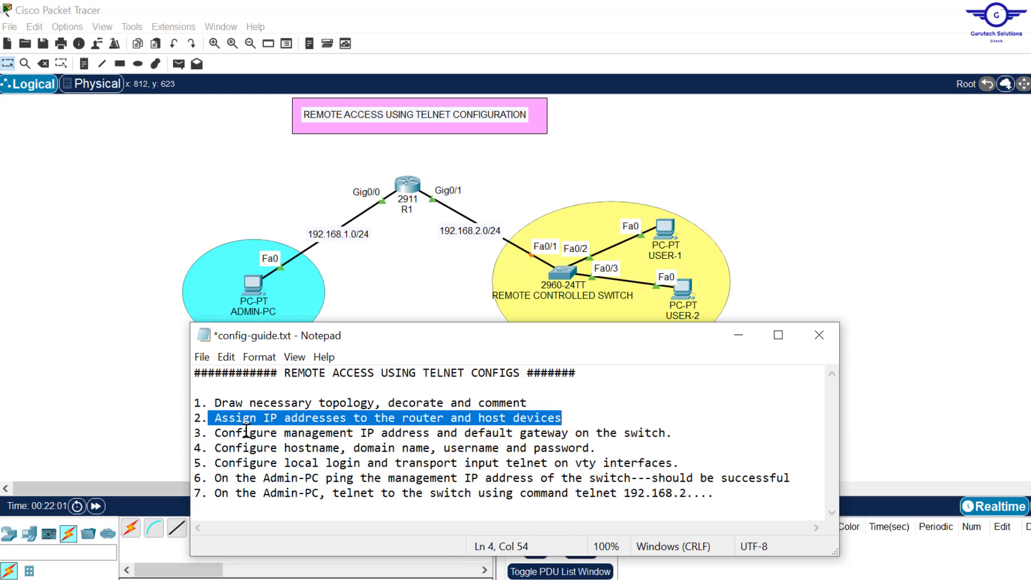
{"action": "left_click_drag", "start_coordinate": [222, 433], "coordinate": [479, 433]}
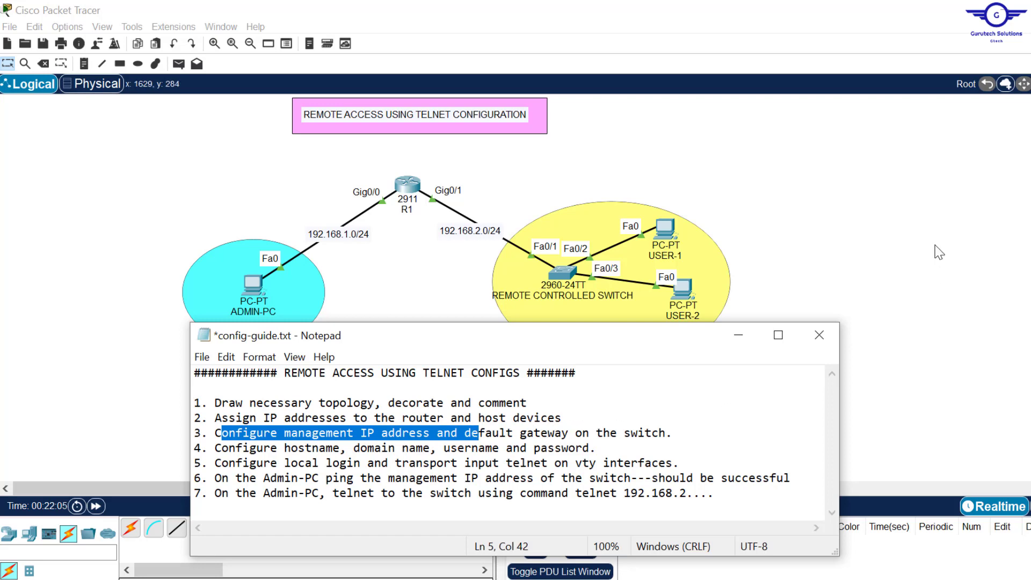
{"action": "left_click", "coordinate": [937, 248]}
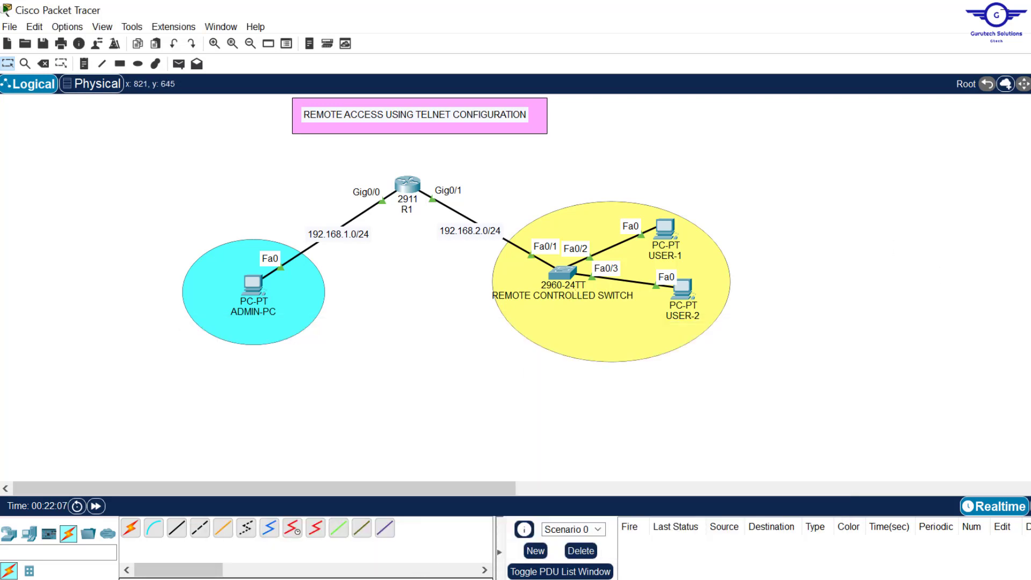
{"action": "key", "text": "alt+Tab"}
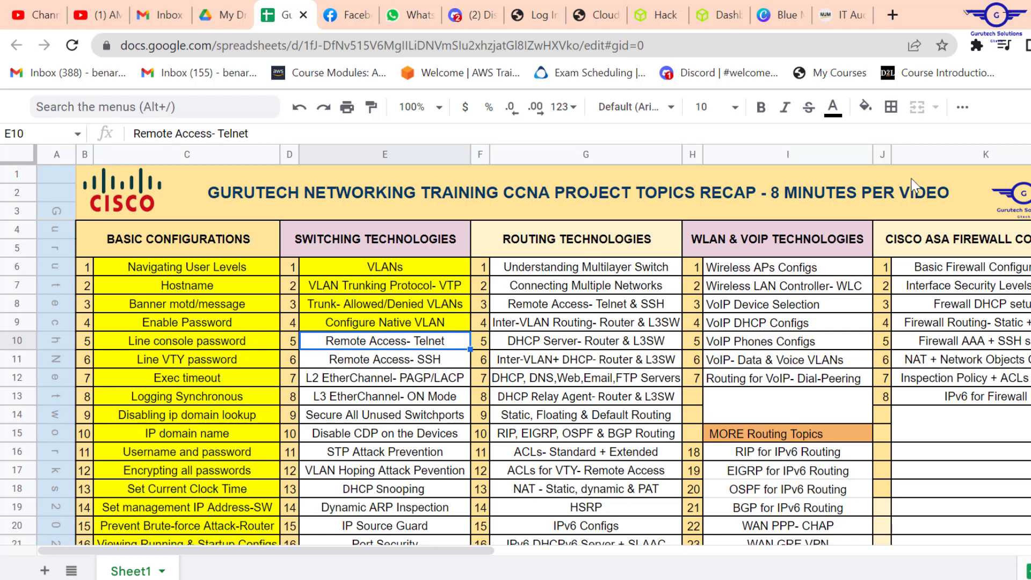
- Scroll the topic list and select cell C19, 'Set management IP Address-SW'
{"action": "scroll", "coordinate": [193, 418], "scroll_direction": "down", "scroll_amount": 2}
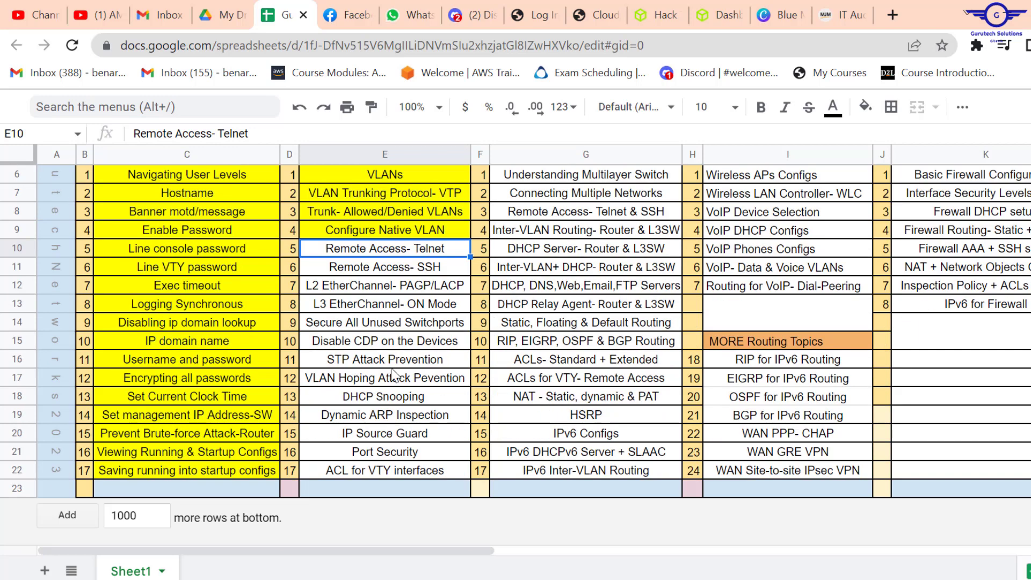
{"action": "left_click", "coordinate": [192, 417]}
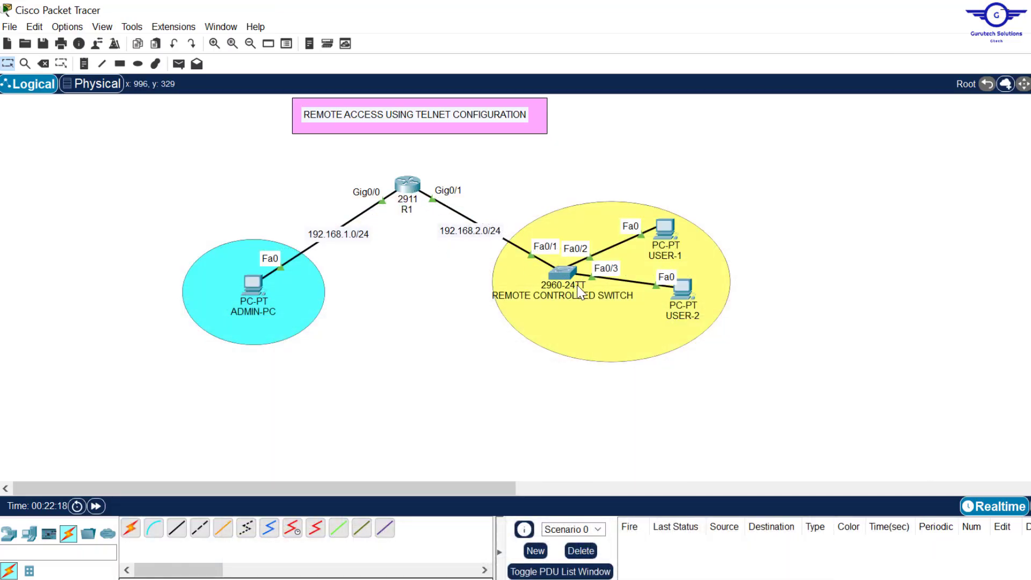
- In the switch CLI, enter en, conf t and int vlan 1
{"action": "left_click", "coordinate": [563, 276]}
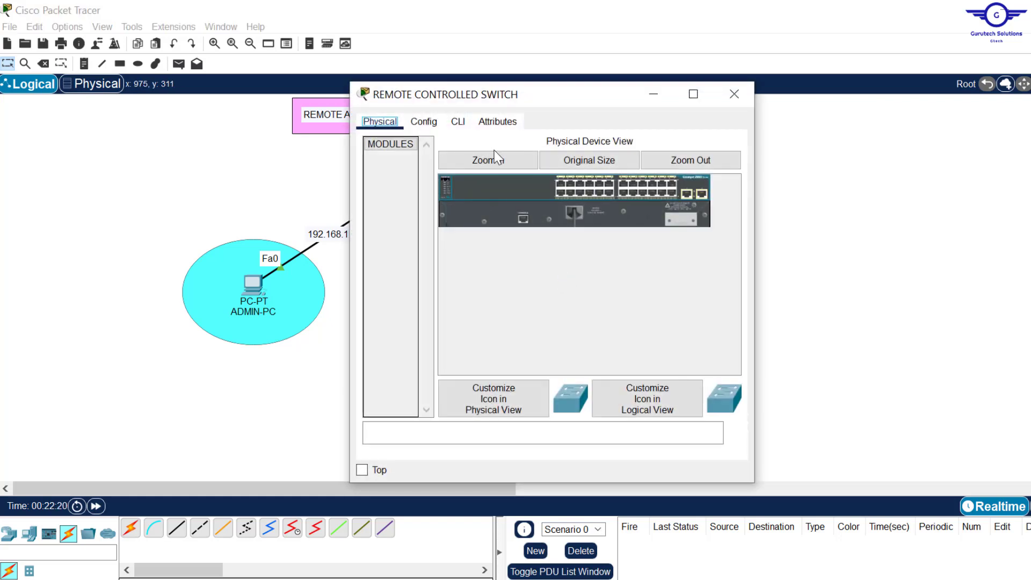
{"action": "left_click", "coordinate": [459, 131]}
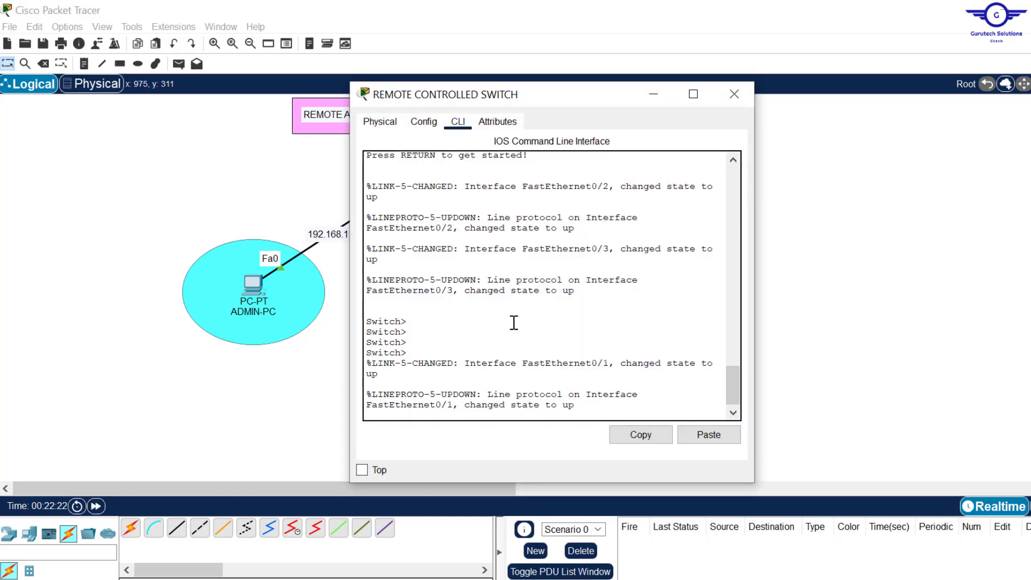
{"action": "type", "text": "en"}
{"action": "key", "text": "Return"}
{"action": "type", "text": "con"}
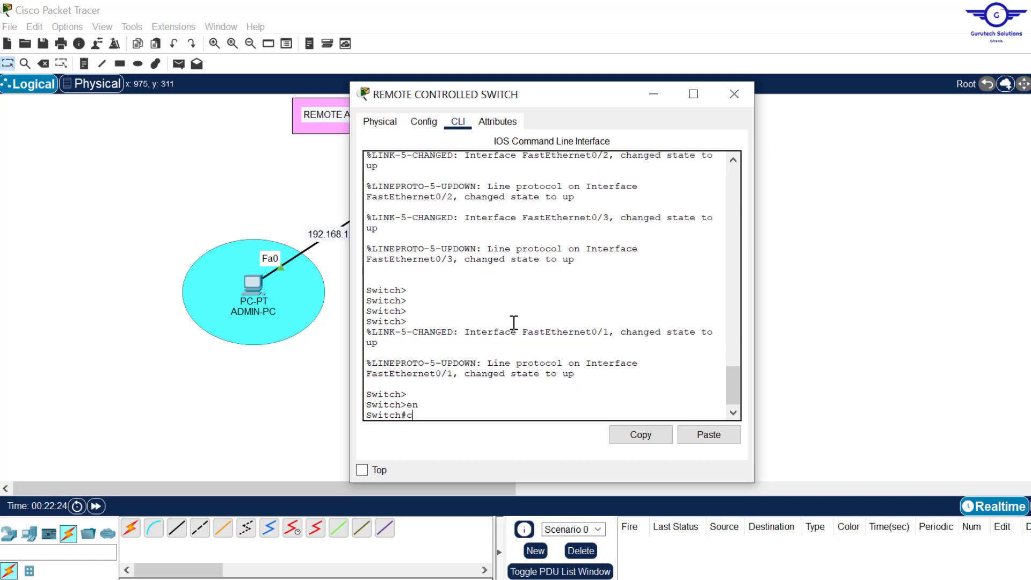
{"action": "type", "text": "f t"}
{"action": "key", "text": "Return"}
{"action": "key", "text": "Return"}
{"action": "key", "text": "Return"}
{"action": "key", "text": "Return"}
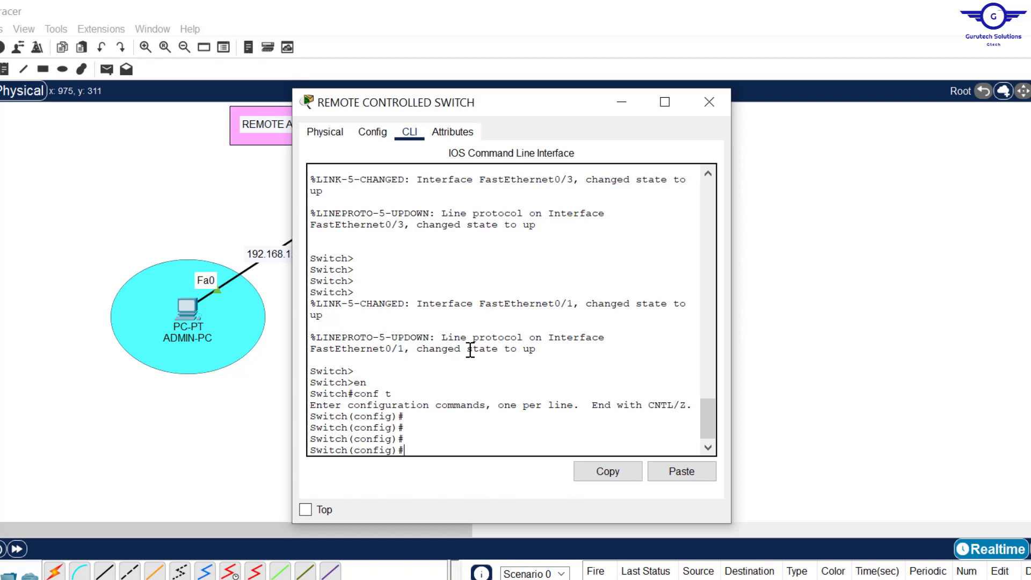
{"action": "type", "text": "nt vlan 1"}
{"action": "key", "text": "Return"}
- Issue no shut on interface VLAN 1 and close the switch window
{"action": "key", "text": "Return"}
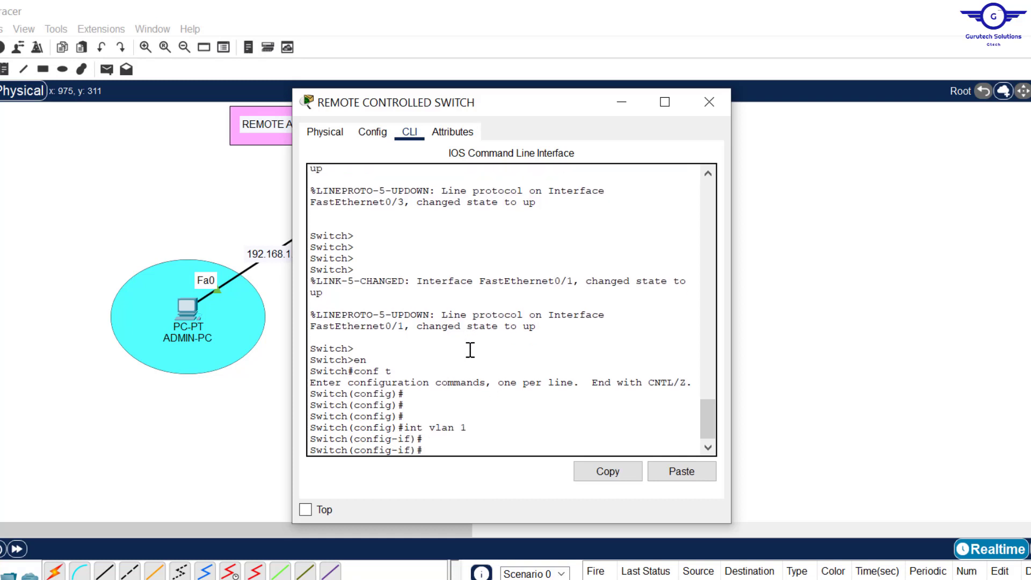
{"action": "left_click", "coordinate": [479, 429]}
{"action": "left_click_drag", "start_coordinate": [479, 434], "coordinate": [409, 428]}
{"action": "left_click", "coordinate": [448, 455]}
{"action": "type", "text": "no shut"}
{"action": "key", "text": "Return"}
{"action": "key", "text": "Return"}
{"action": "key", "text": "Return"}
{"action": "key", "text": "Return"}
{"action": "key", "text": "Return"}
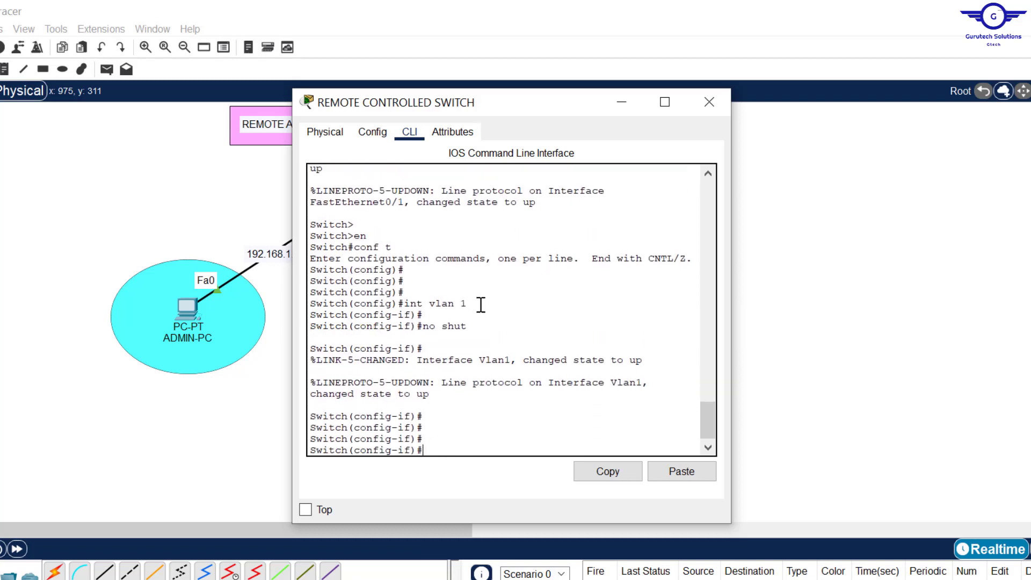
{"action": "left_click_drag", "start_coordinate": [475, 305], "coordinate": [411, 304]}
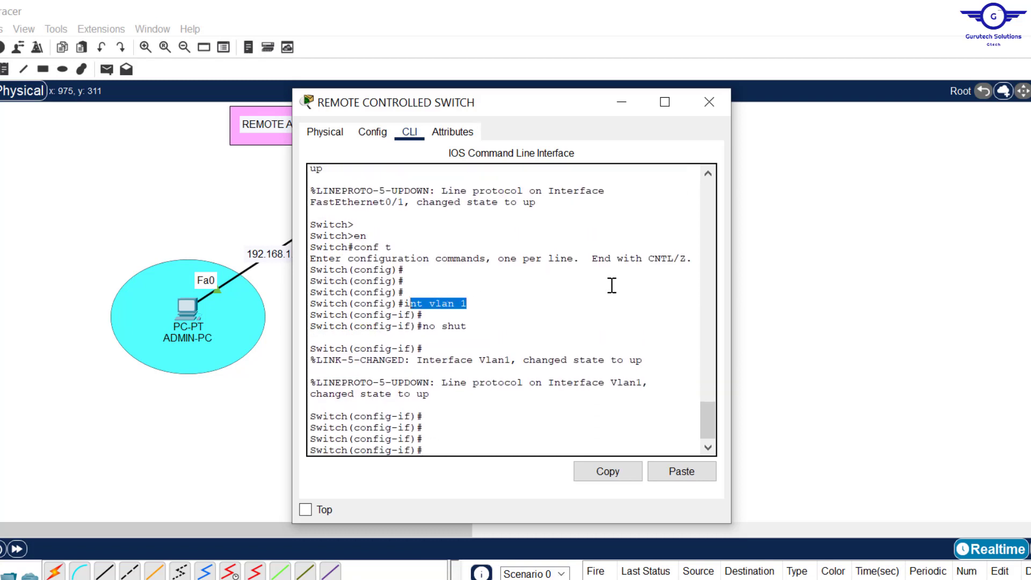
{"action": "left_click", "coordinate": [857, 229]}
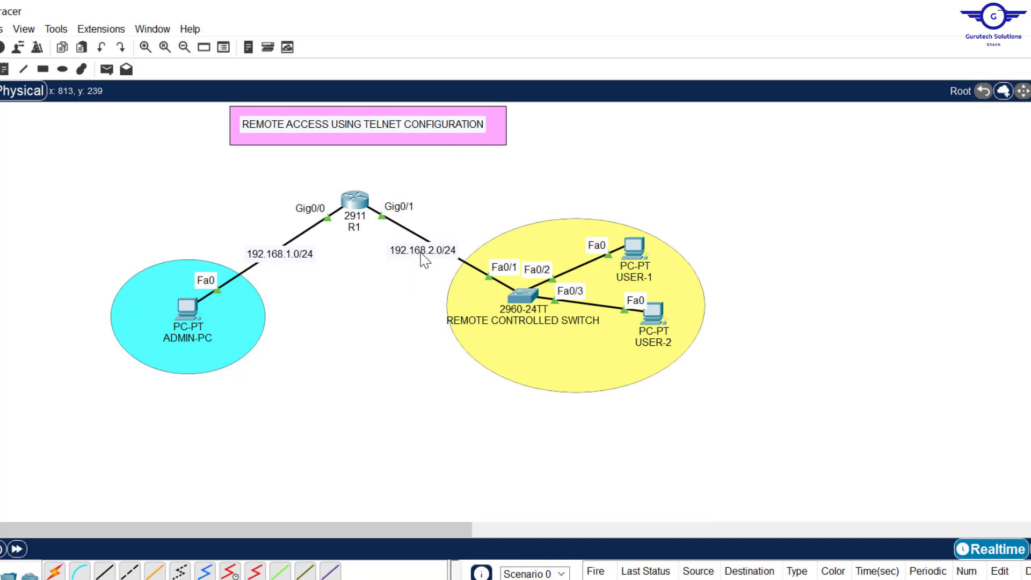
- Assign VLAN 1 the address 192.168.2.254 255.255.255.0 and exit interface mode
{"action": "left_click", "coordinate": [523, 296]}
{"action": "left_click", "coordinate": [490, 429]}
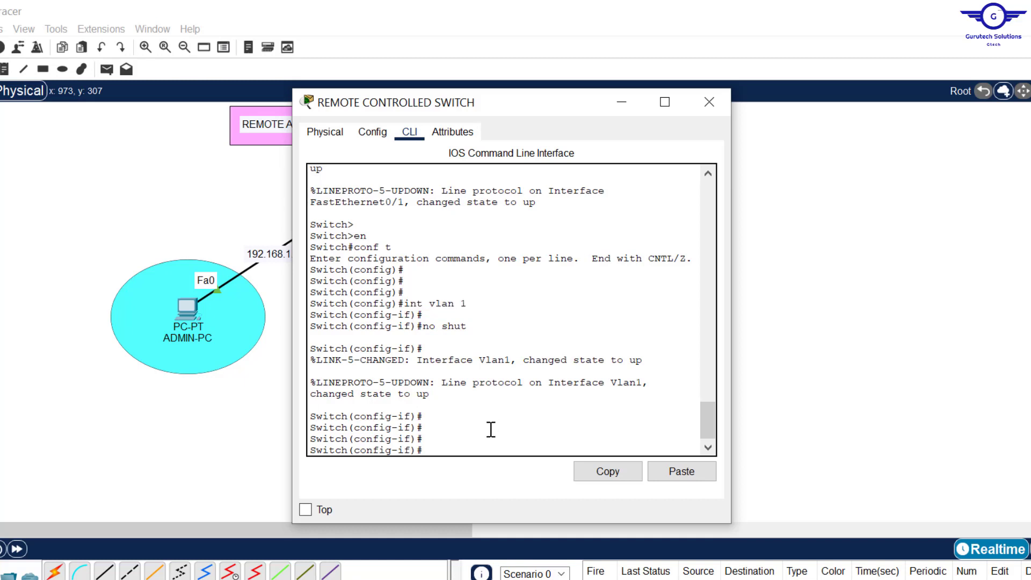
{"action": "type", "text": "ip add 192.168.2.254 2"}
{"action": "type", "text": "55.2"}
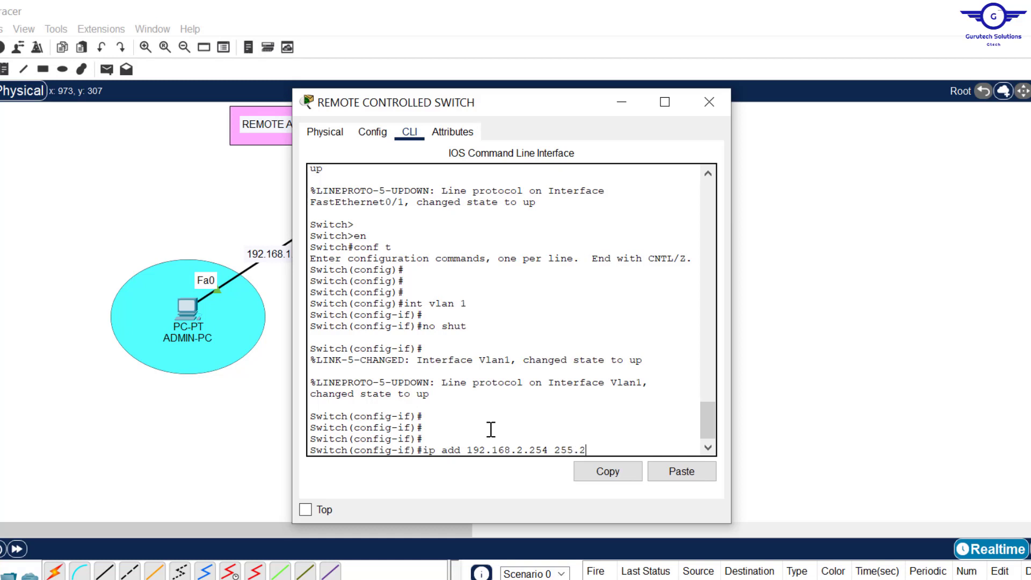
{"action": "type", "text": "55.255.0"}
{"action": "key", "text": "Return"}
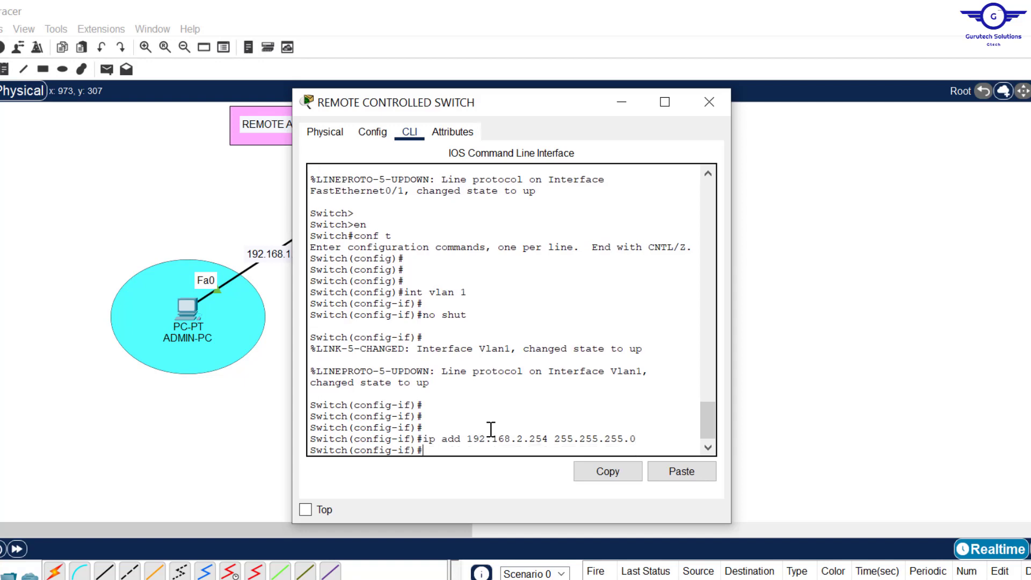
{"action": "type", "text": "exit"}
{"action": "key", "text": "Return"}
{"action": "key", "text": "Return"}
{"action": "key", "text": "Return"}
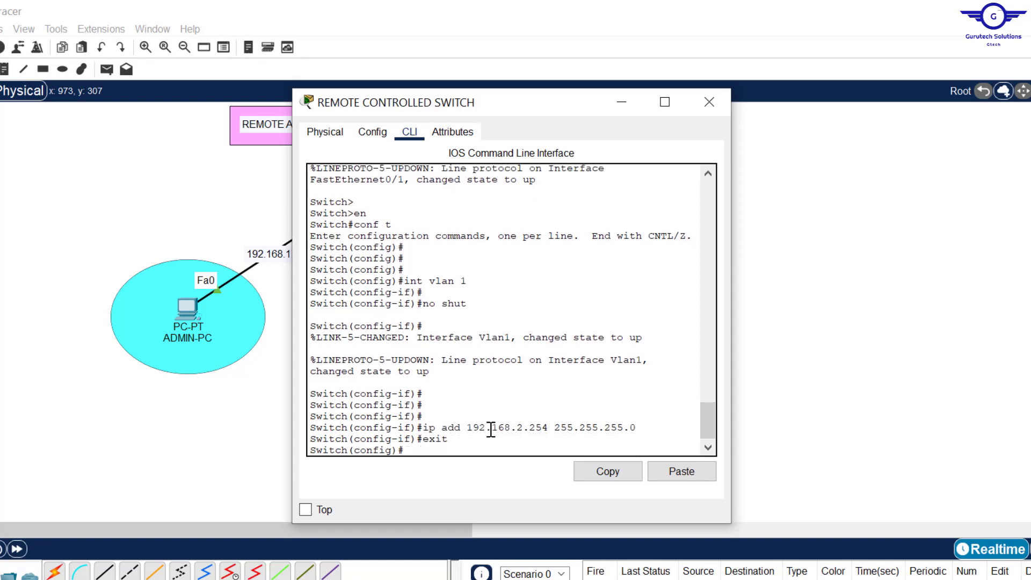
- Check the switch default-gateway step in the guide, then begin ip default-gateway with Tab completion
{"action": "key", "text": "alt+Tab"}
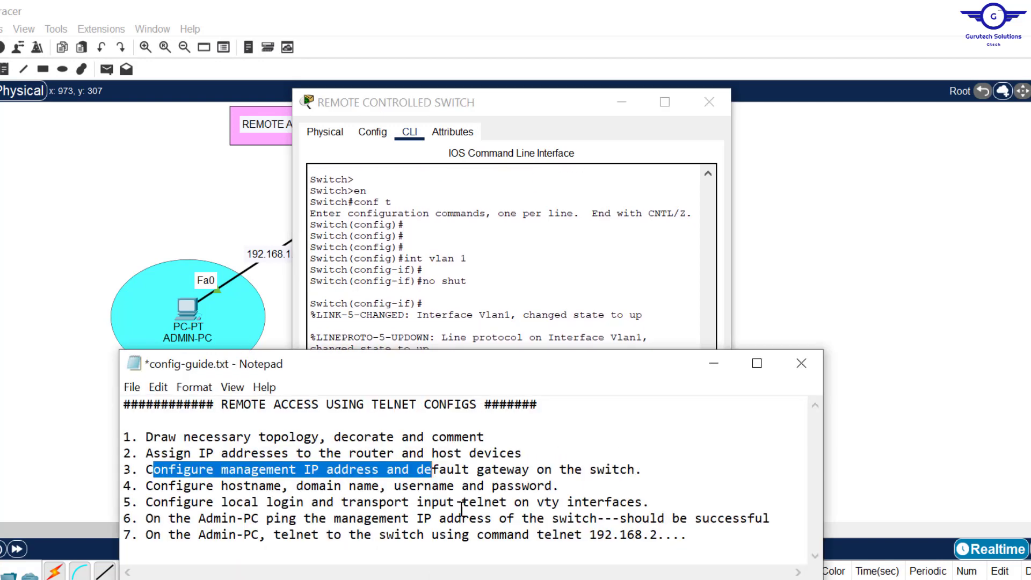
{"action": "left_click", "coordinate": [418, 470]}
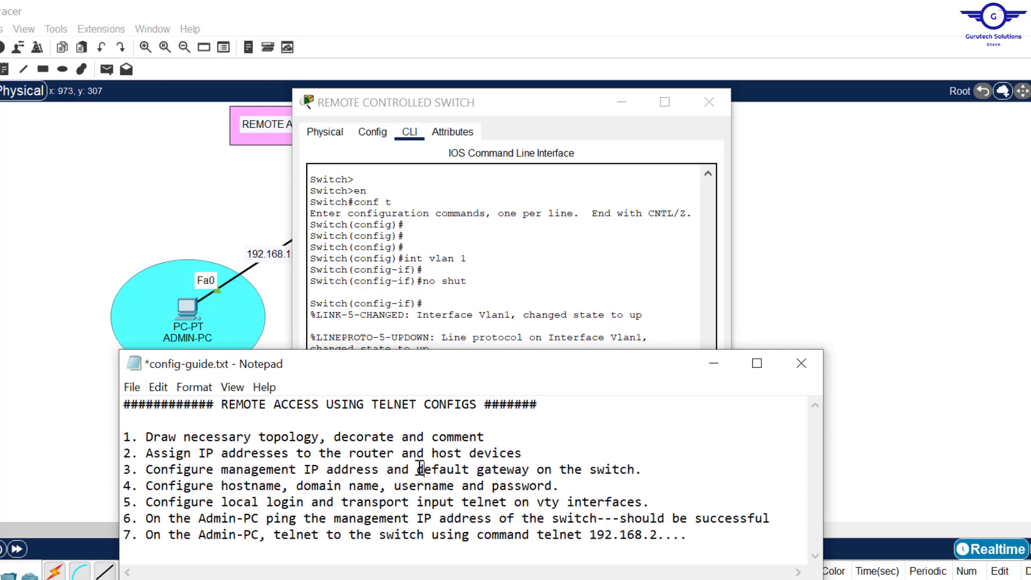
{"action": "left_click_drag", "start_coordinate": [417, 471], "coordinate": [634, 471]}
{"action": "key", "text": "alt+Tab"}
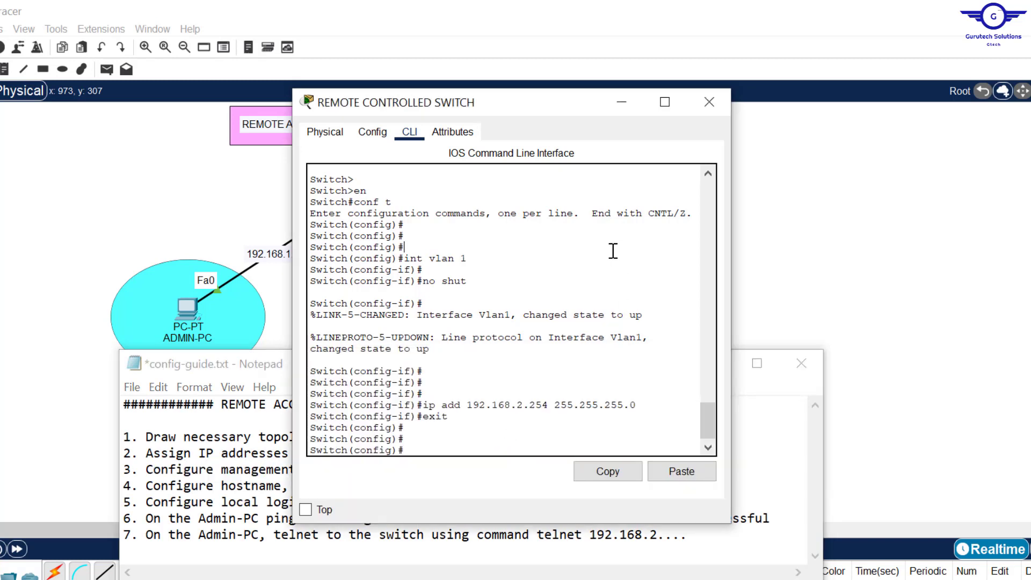
{"action": "key", "text": "Return"}
{"action": "key", "text": "Return"}
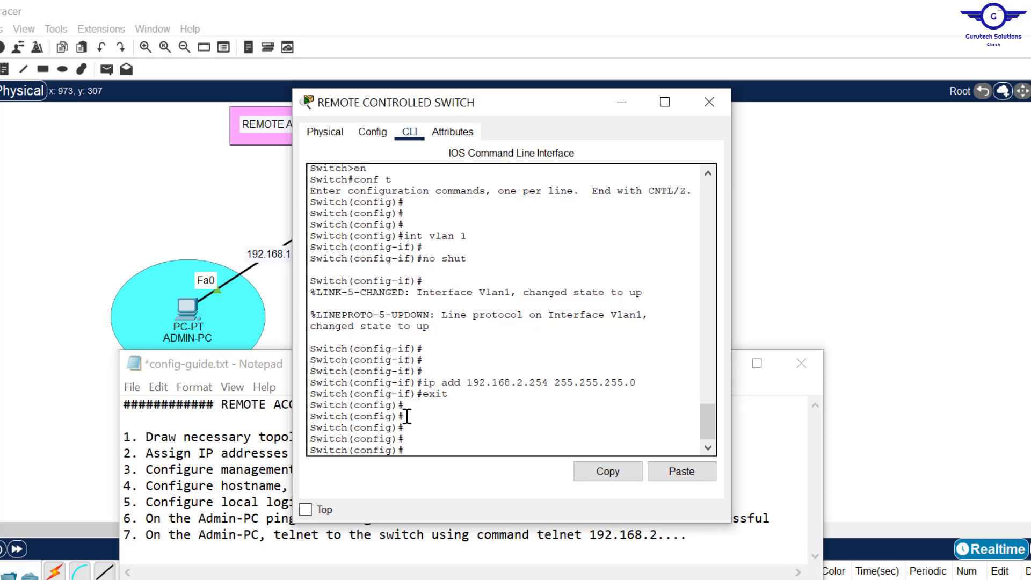
{"action": "left_click_drag", "start_coordinate": [409, 416], "coordinate": [314, 418]}
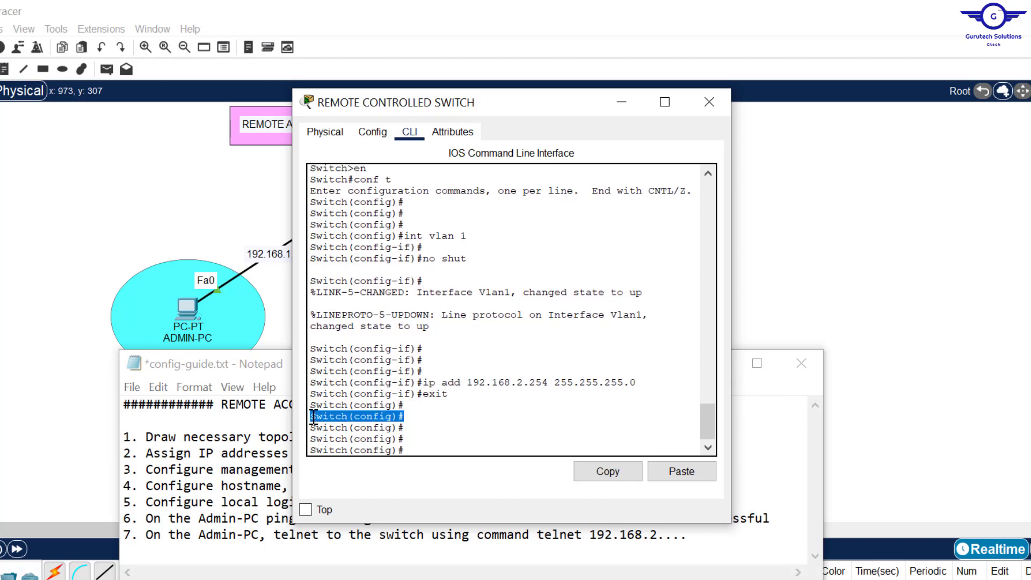
{"action": "left_click", "coordinate": [438, 431]}
{"action": "type", "text": "ip"}
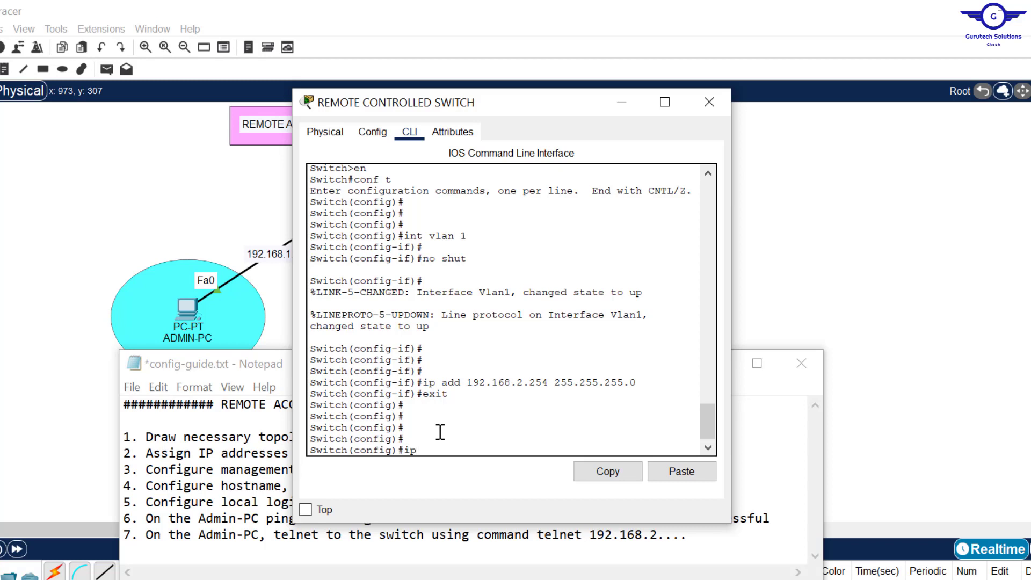
{"action": "type", "text": " def"}
{"action": "key", "text": "Tab"}
{"action": "key", "text": "Tab"}
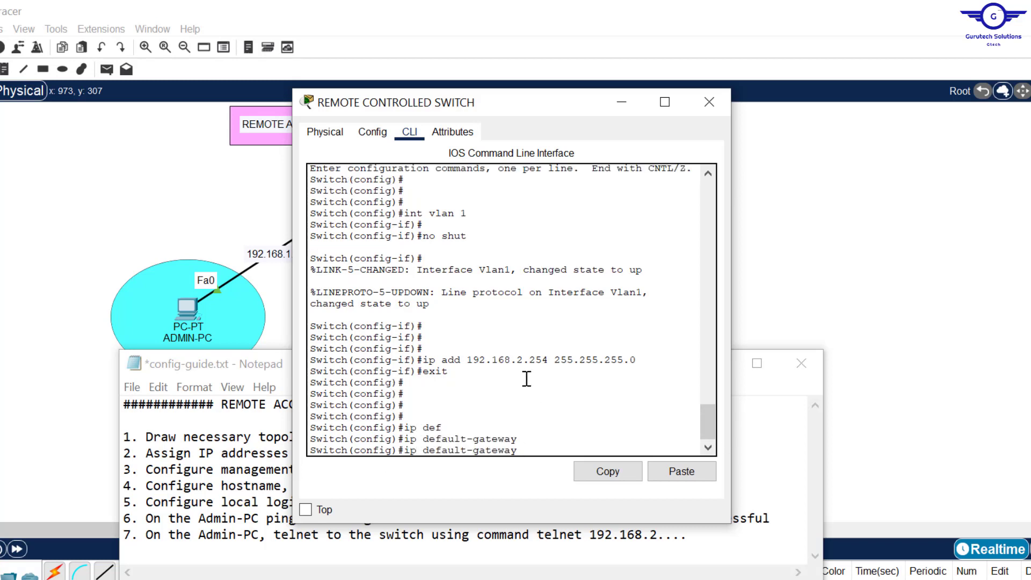
{"action": "left_click", "coordinate": [888, 230]}
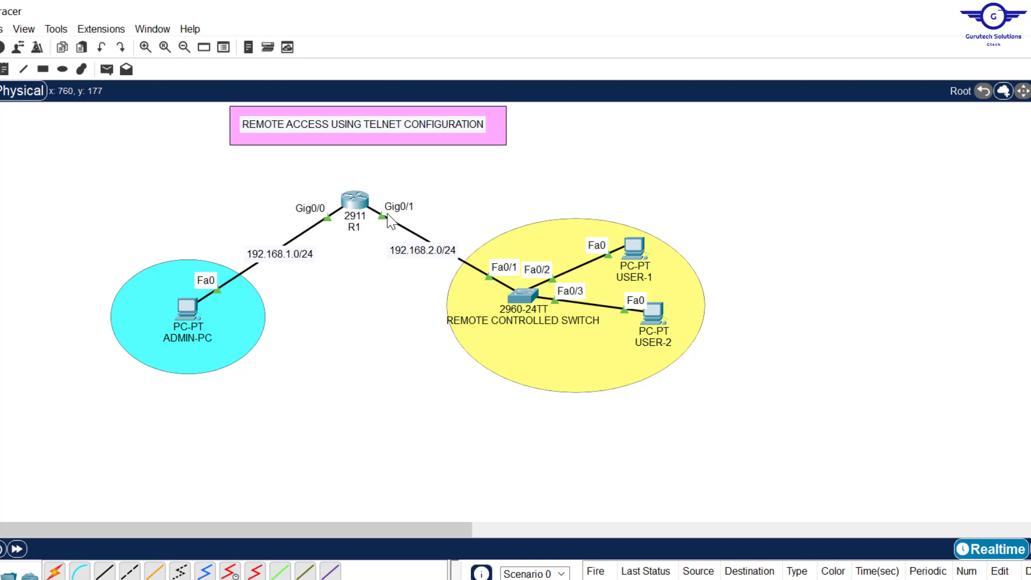
- Complete the switch command ip default-gateway 192.168.2.1
{"action": "left_click", "coordinate": [520, 297]}
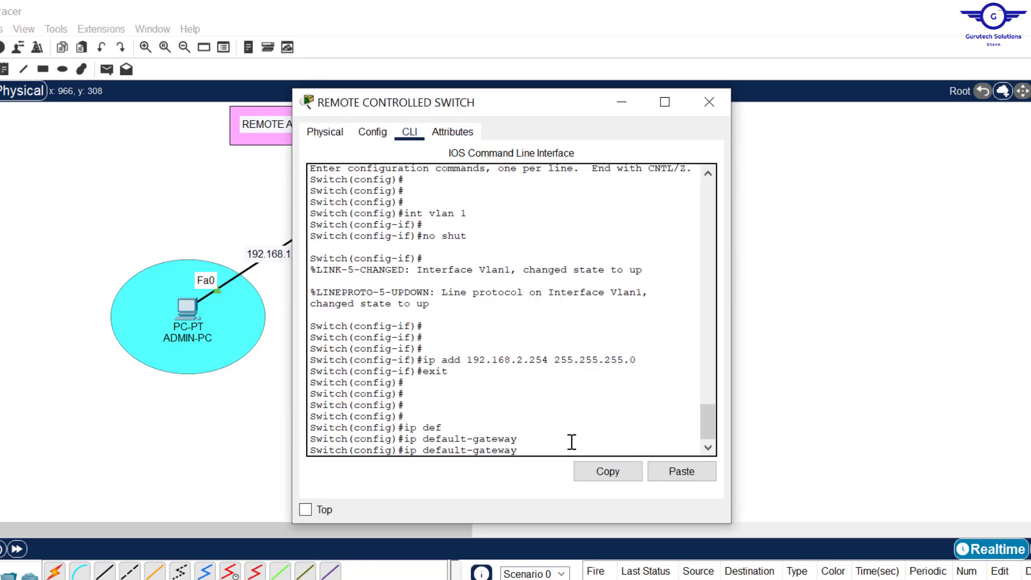
{"action": "type", "text": "192.168.2.1"}
{"action": "key", "text": "Return"}
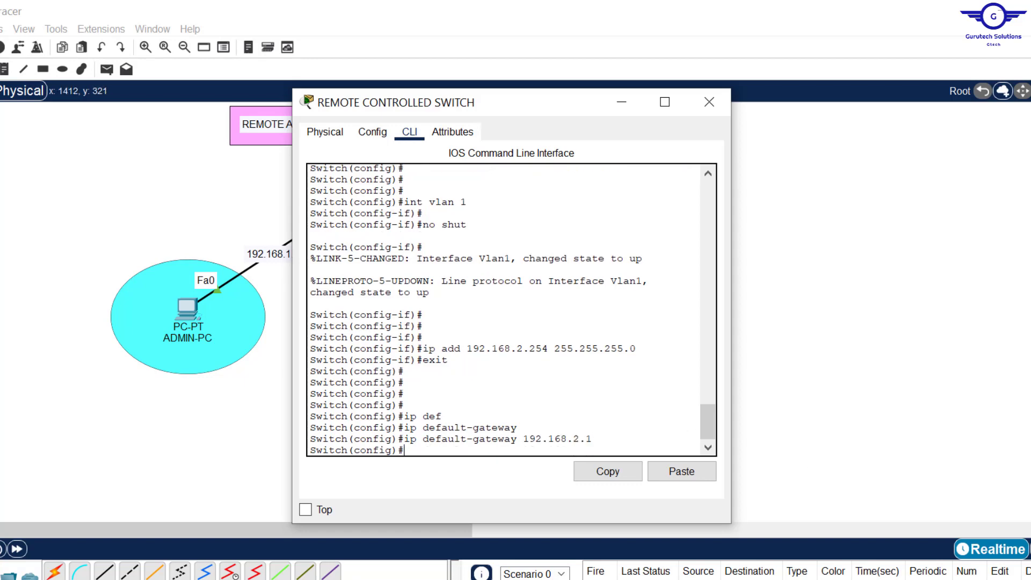
- Review step 4 of the Notepad configuration guide alongside the switch CLI
{"action": "key", "text": "alt+Tab"}
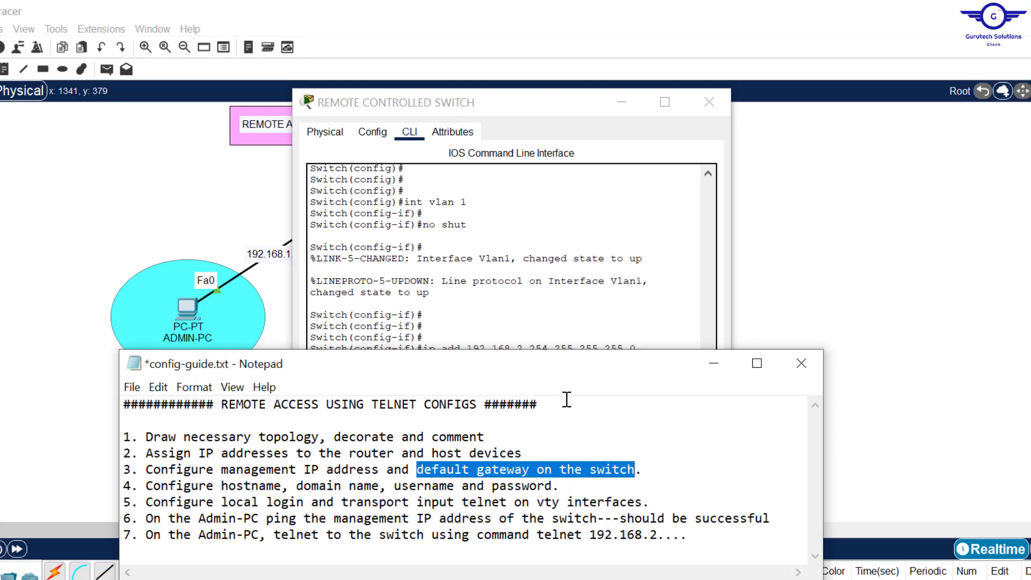
{"action": "left_click", "coordinate": [558, 324]}
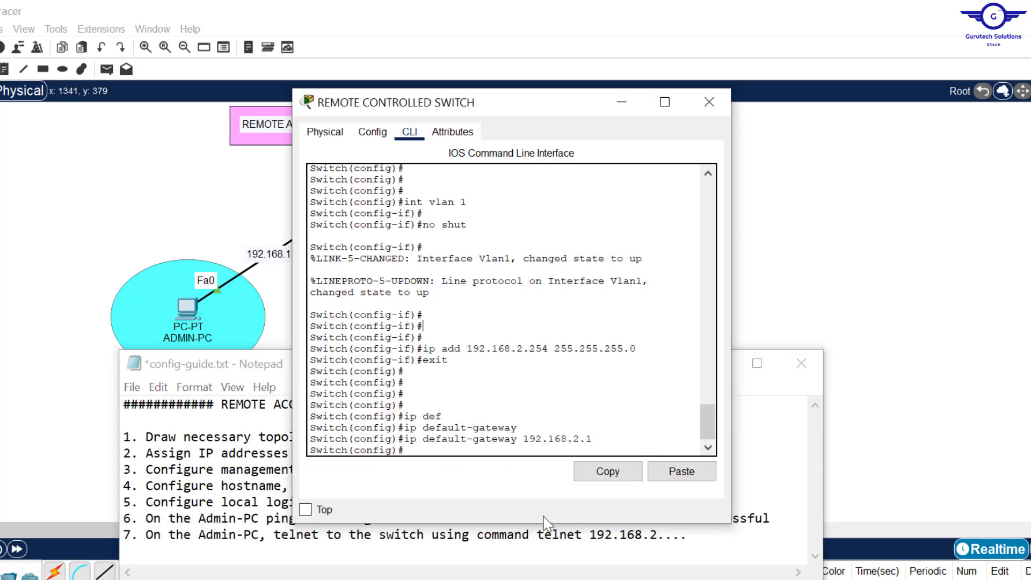
{"action": "left_click", "coordinate": [255, 520]}
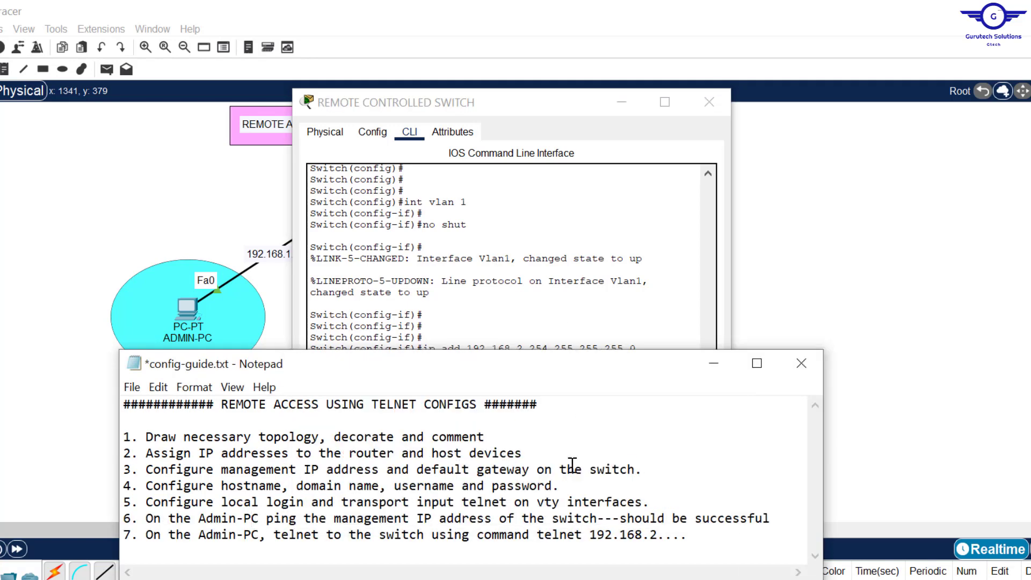
{"action": "left_click_drag", "start_coordinate": [561, 486], "coordinate": [388, 486]}
{"action": "left_click_drag", "start_coordinate": [320, 488], "coordinate": [250, 488]}
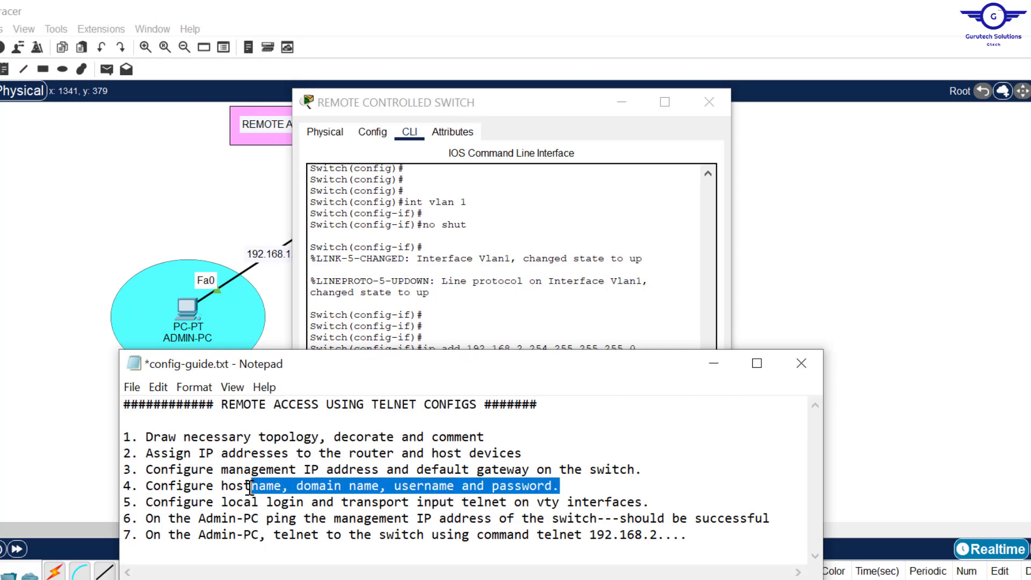
{"action": "left_click", "coordinate": [545, 257]}
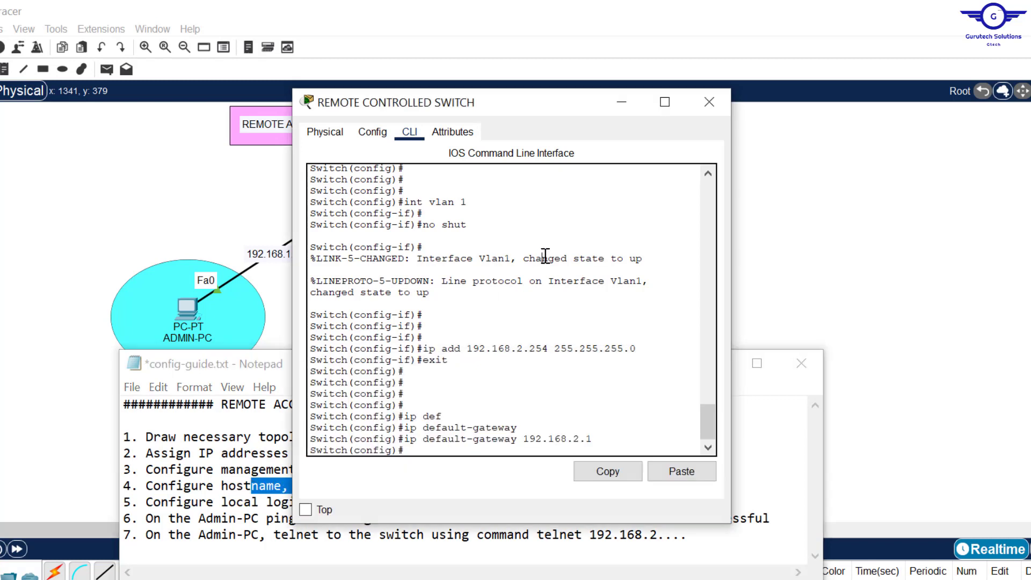
{"action": "key", "text": "Return"}
{"action": "key", "text": "Return"}
{"action": "key", "text": "Return"}
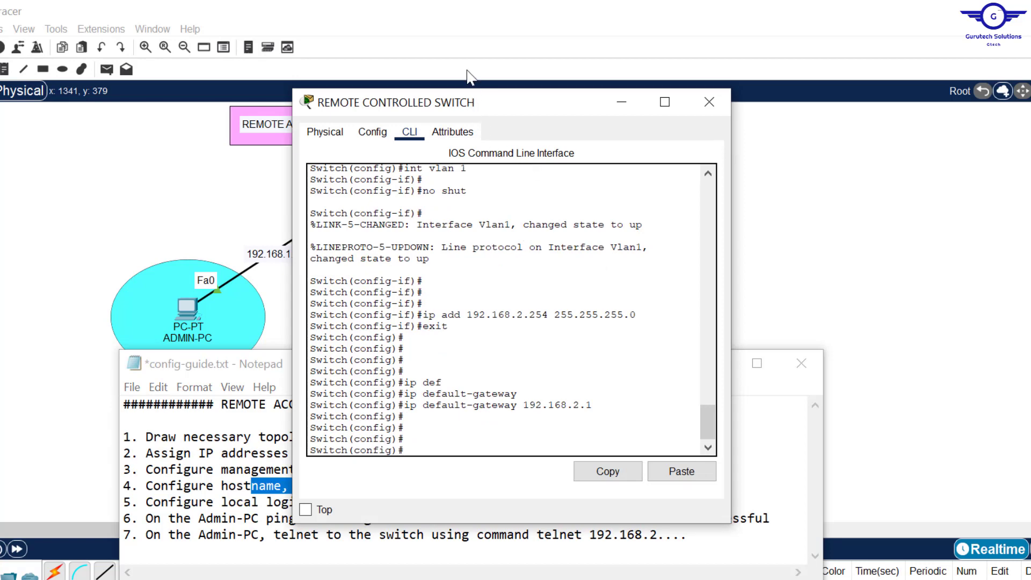
{"action": "left_click_drag", "start_coordinate": [472, 100], "coordinate": [465, 60]}
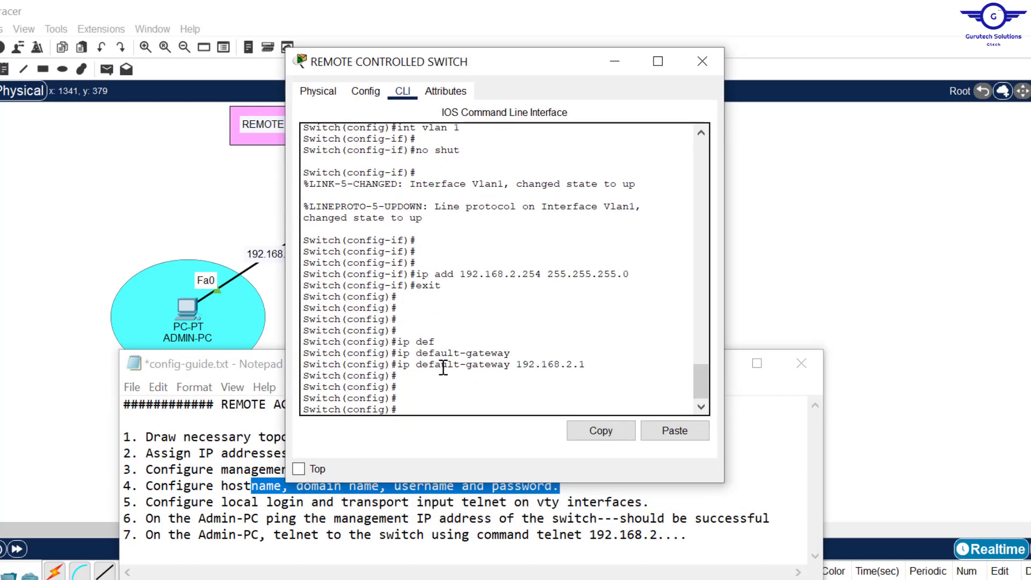
- Set the switch hostname to S1 and its IP domain name to cisco.com
{"action": "left_click", "coordinate": [437, 396]}
{"action": "type", "text": "host"}
{"action": "key", "text": "Tab"}
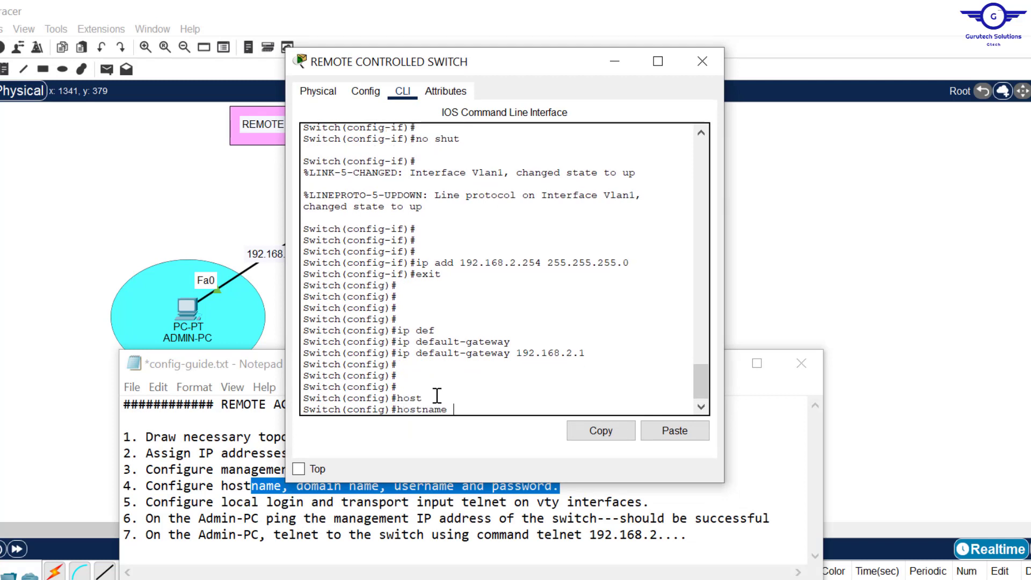
{"action": "type", "text": "S1"}
{"action": "key", "text": "Return"}
{"action": "key", "text": "Return"}
{"action": "key", "text": "Return"}
{"action": "key", "text": "Return"}
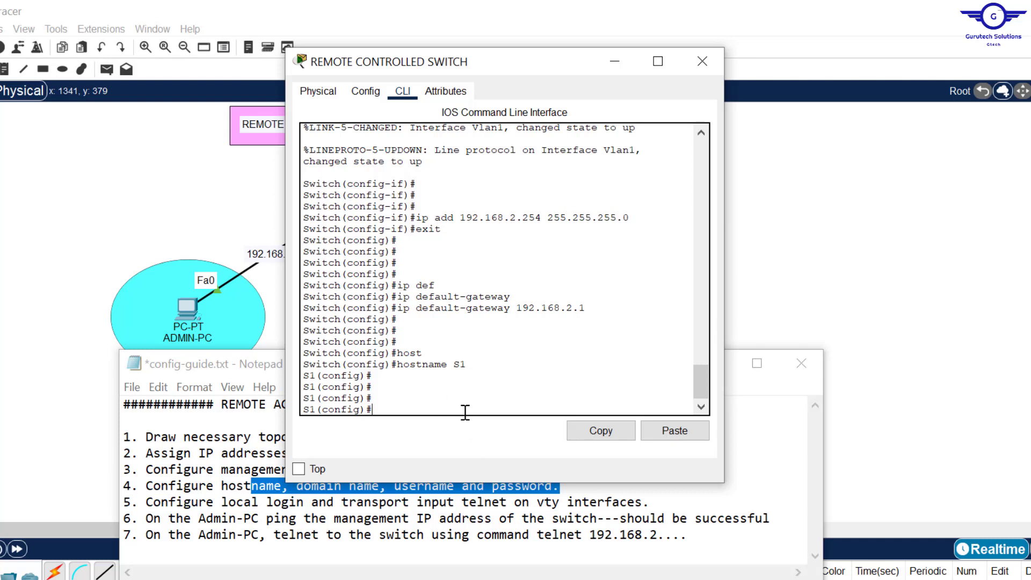
{"action": "type", "text": "ip domain name"}
{"action": "type", "text": "cisco.com"}
{"action": "key", "text": "Return"}
{"action": "key", "text": "Return"}
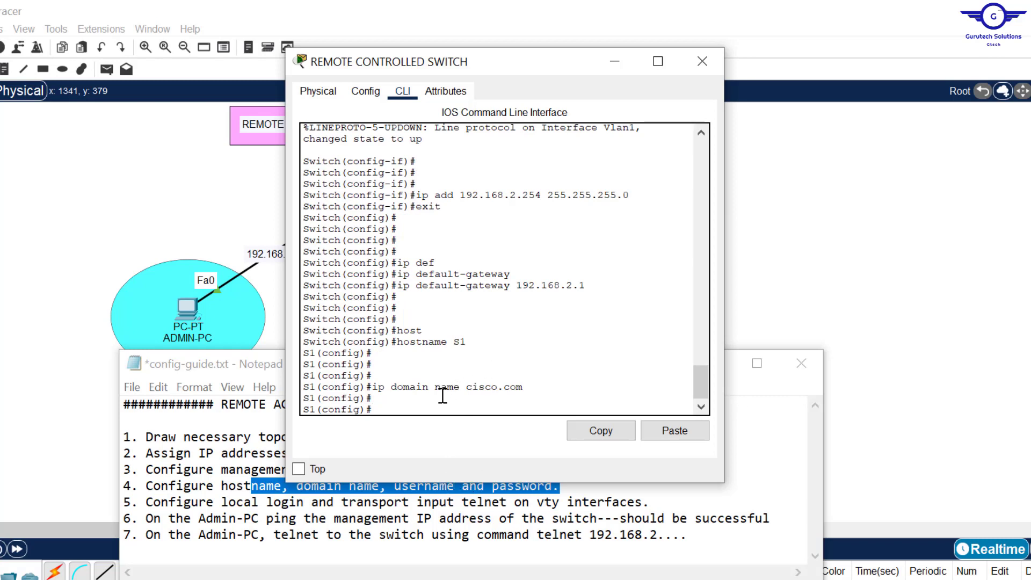
- Create a local username with its password on S1
{"action": "type", "text": "user"}
{"action": "key", "text": "Tab"}
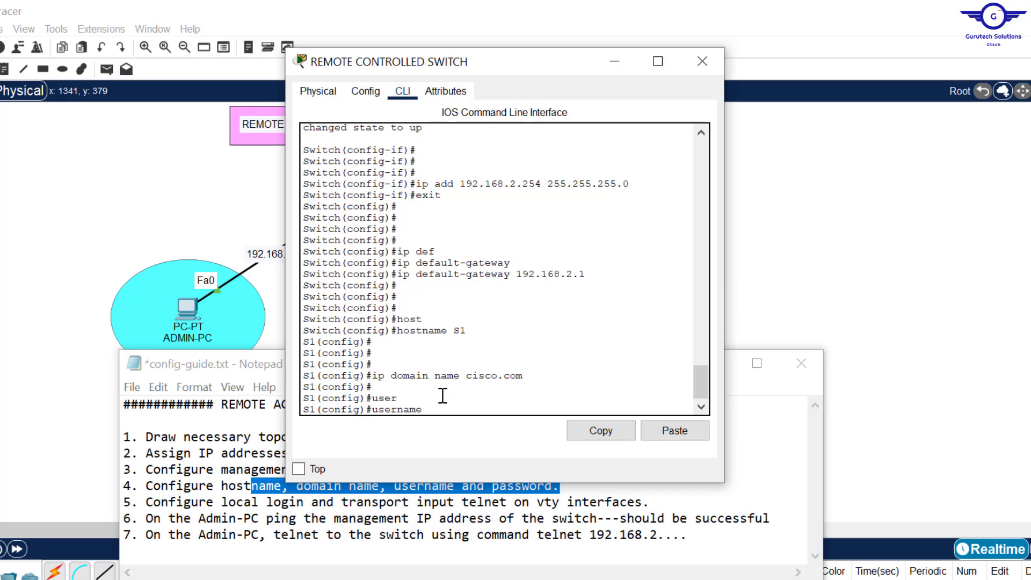
{"action": "type", "text": "Admin pass"}
{"action": "key", "text": "Tab"}
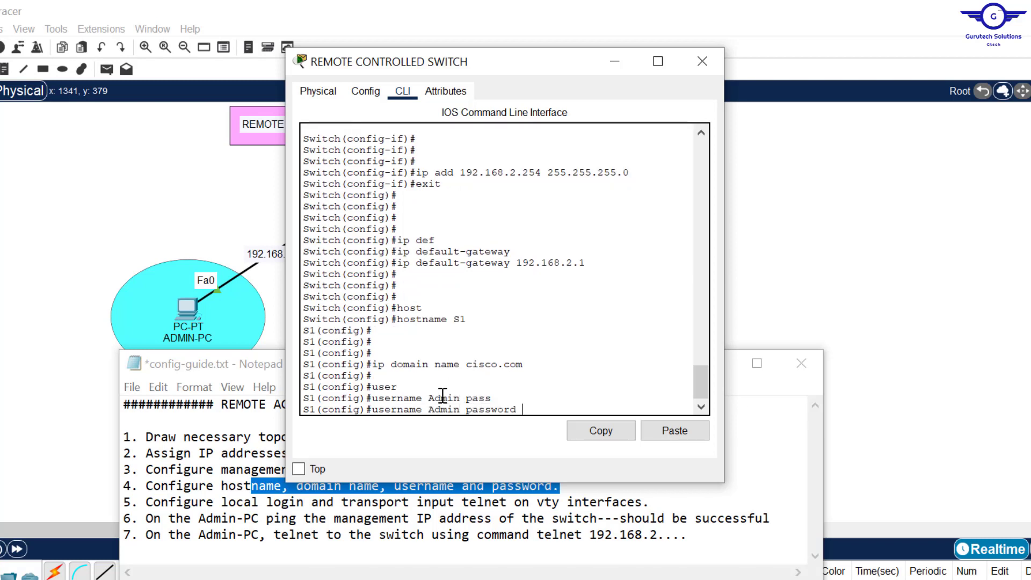
{"action": "type", "text": "cisco"}
{"action": "key", "text": "Return"}
{"action": "key", "text": "Return"}
{"action": "key", "text": "Return"}
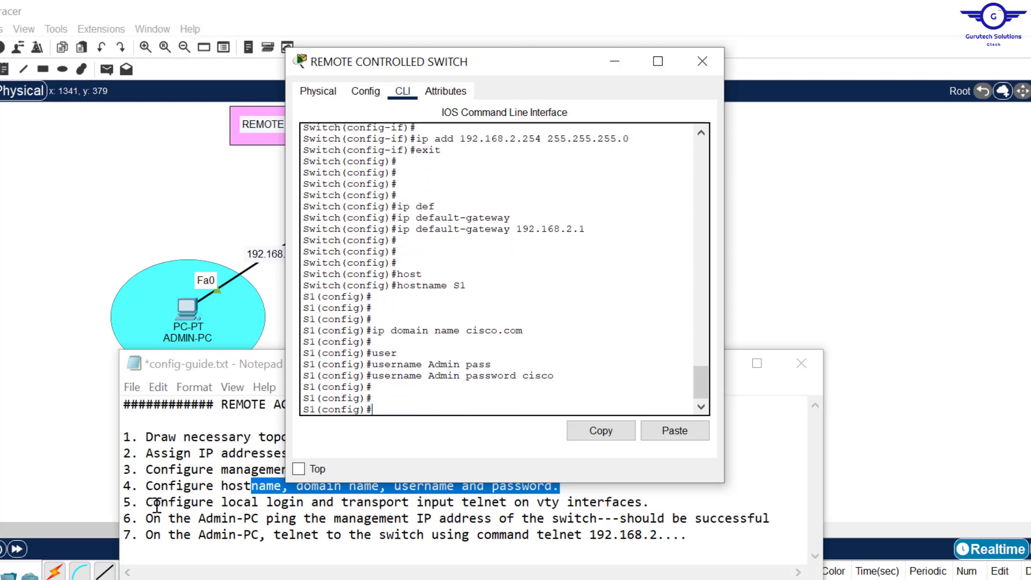
{"action": "left_click_drag", "start_coordinate": [145, 502], "coordinate": [697, 509]}
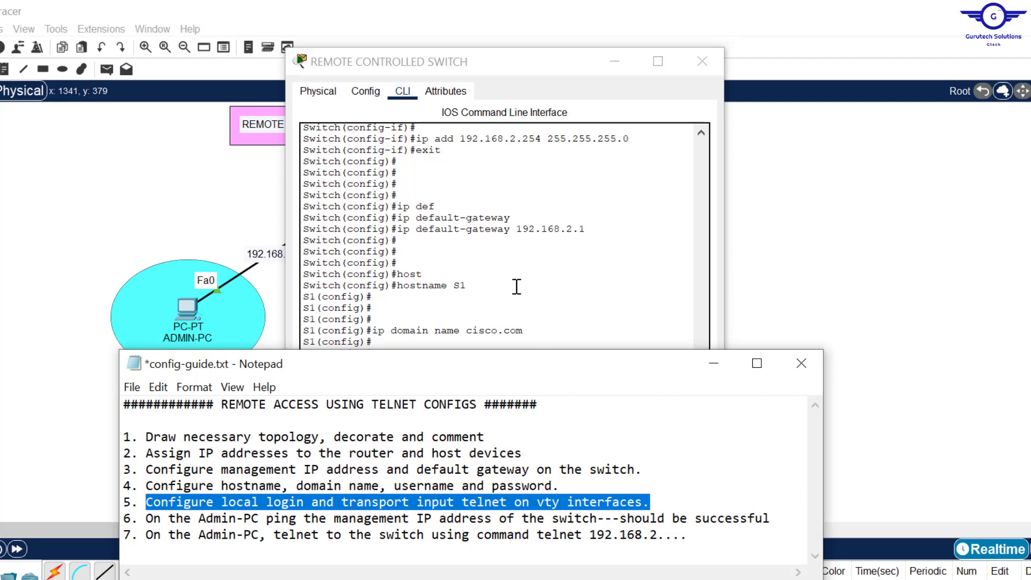
- Check the user account command and the telnet requirement in the guide's step 5
{"action": "left_click", "coordinate": [506, 266]}
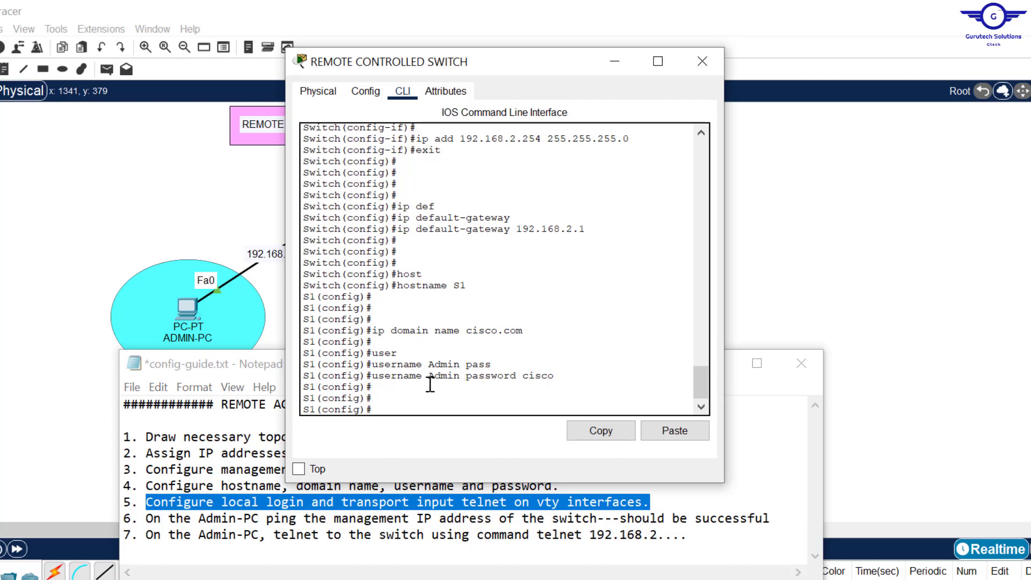
{"action": "left_click", "coordinate": [409, 386]}
{"action": "left_click_drag", "start_coordinate": [556, 375], "coordinate": [380, 375]}
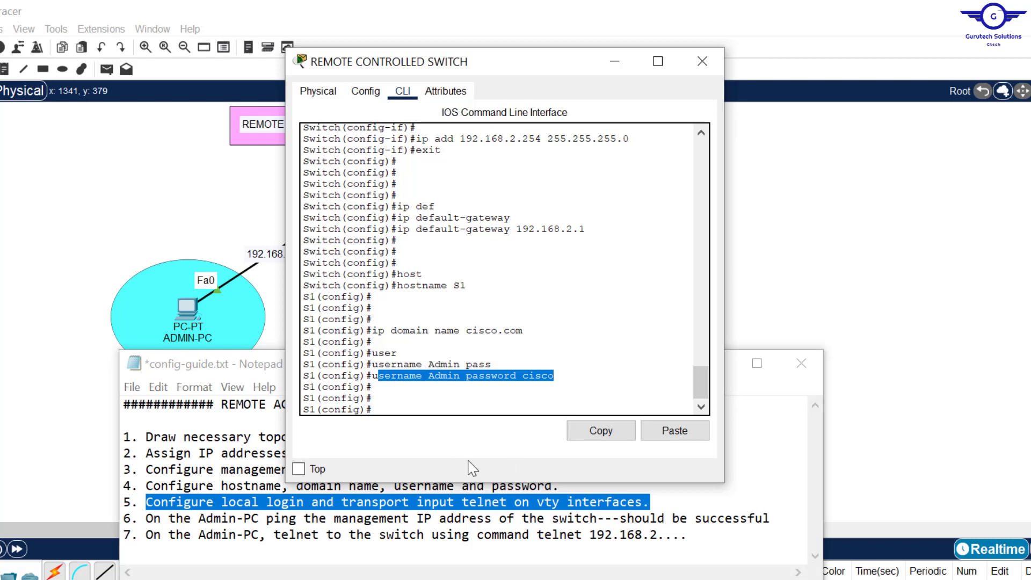
{"action": "left_click", "coordinate": [515, 504]}
{"action": "left_click_drag", "start_coordinate": [511, 502], "coordinate": [461, 502]}
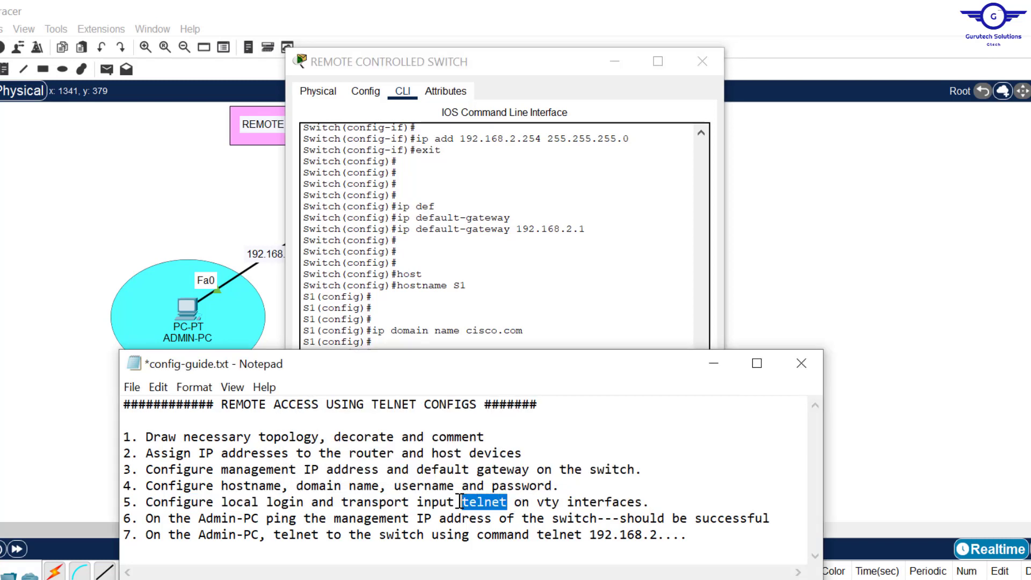
{"action": "left_click", "coordinate": [484, 326]}
- Configure line vty 0 15 with login local
{"action": "key", "text": "Return"}
{"action": "key", "text": "Return"}
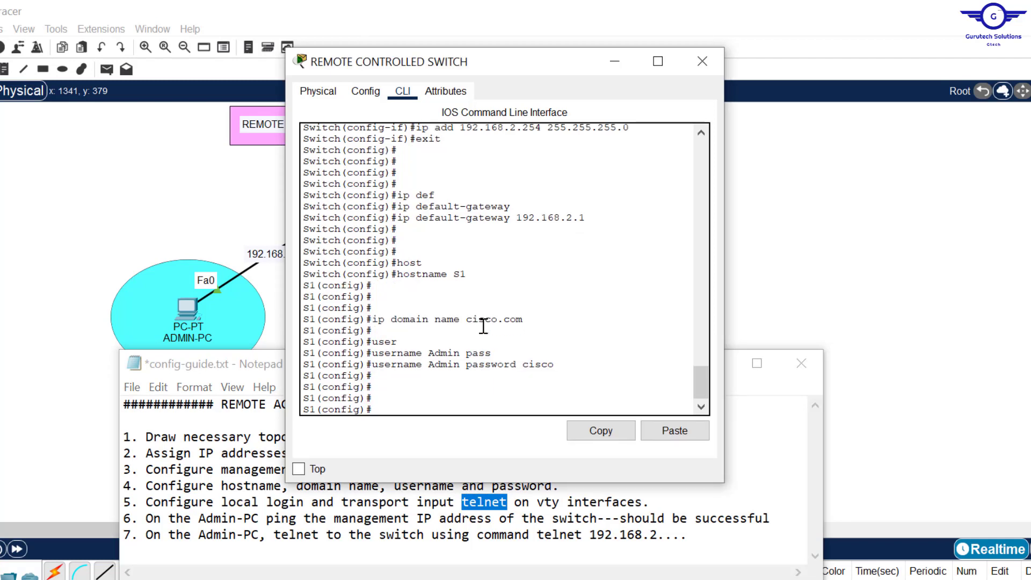
{"action": "type", "text": "line vt"}
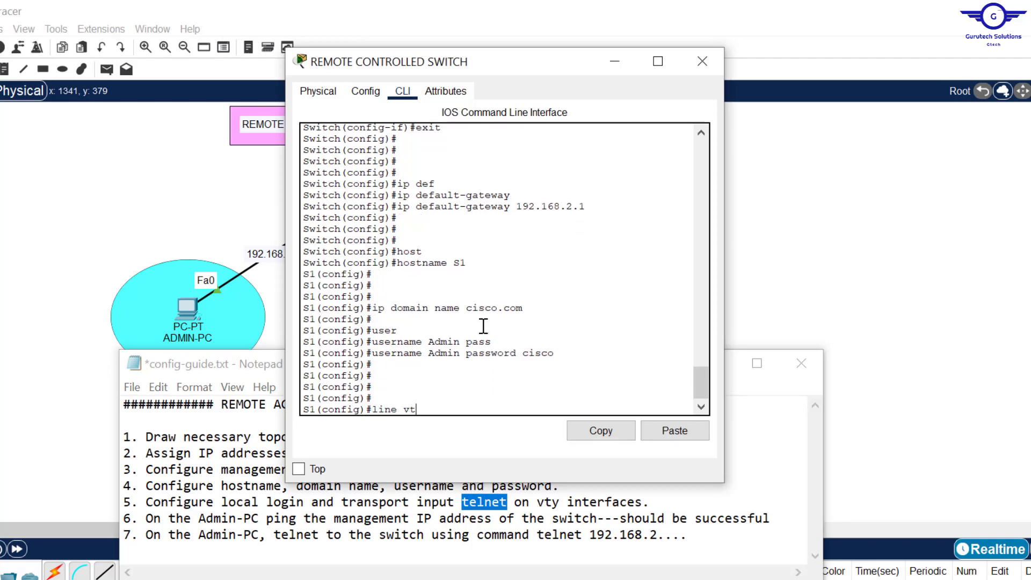
{"action": "type", "text": "y 0 15"}
{"action": "key", "text": "Return"}
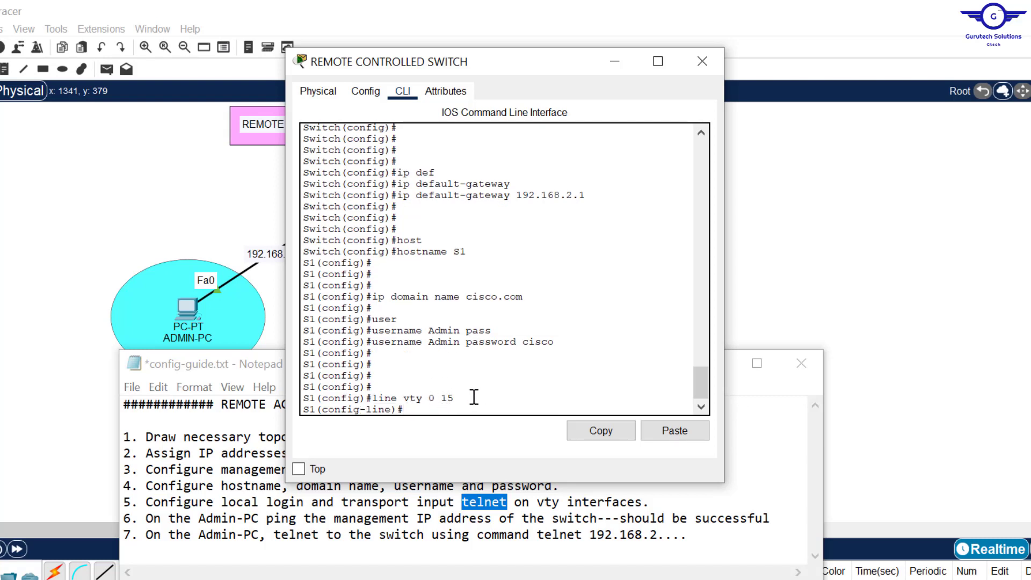
{"action": "type", "text": "lo"}
{"action": "key", "text": "BackSpace"}
{"action": "key", "text": "BackSpace"}
{"action": "type", "text": "lin"}
{"action": "key", "text": "Tab"}
{"action": "key", "text": "Return"}
{"action": "key", "text": "Return"}
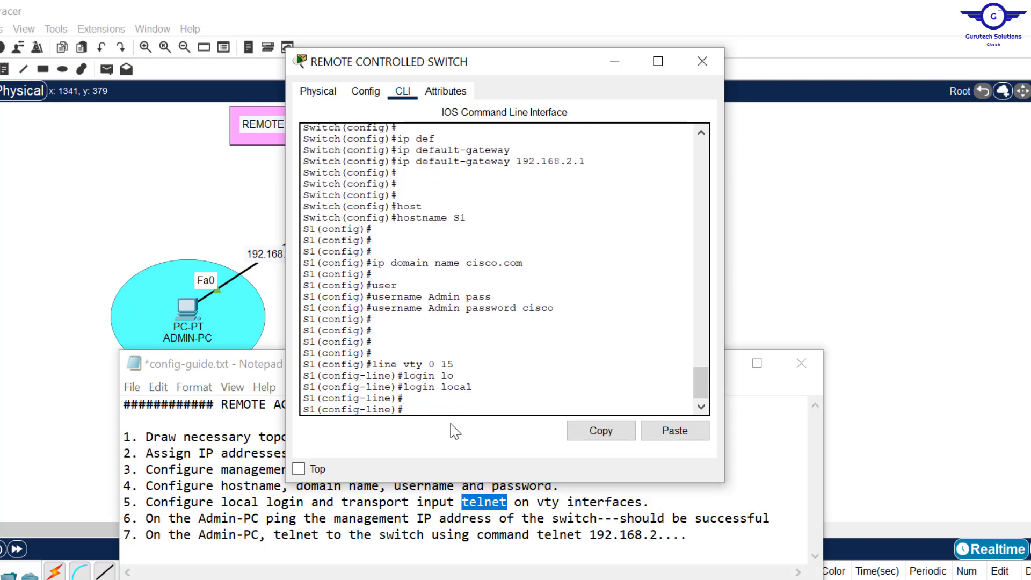
- Highlight the user account command in the CLI for reference, then refocus the prompt
{"action": "left_click_drag", "start_coordinate": [304, 308], "coordinate": [397, 308]}
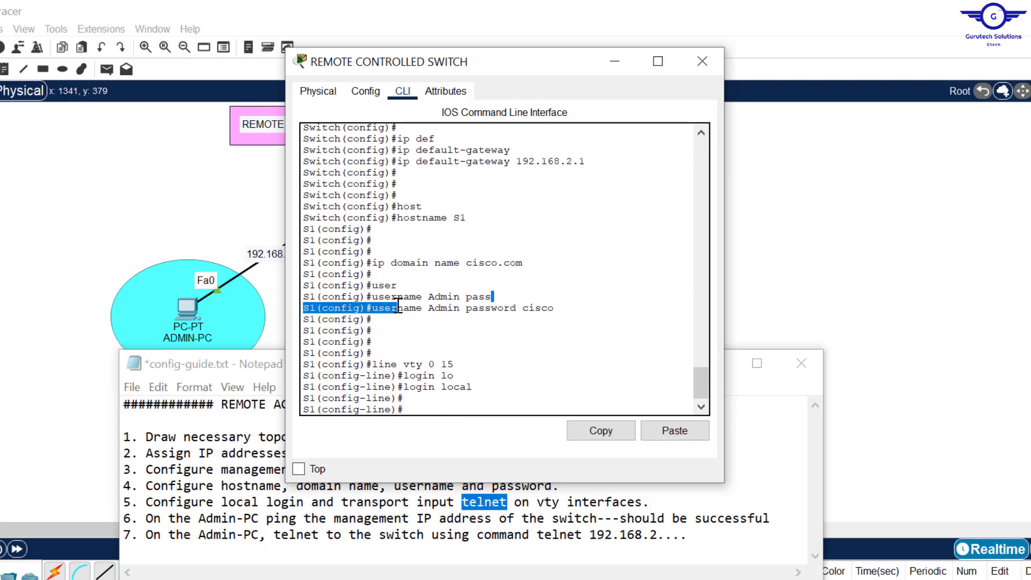
{"action": "left_click", "coordinate": [539, 301]}
{"action": "left_click_drag", "start_coordinate": [539, 302], "coordinate": [568, 314]}
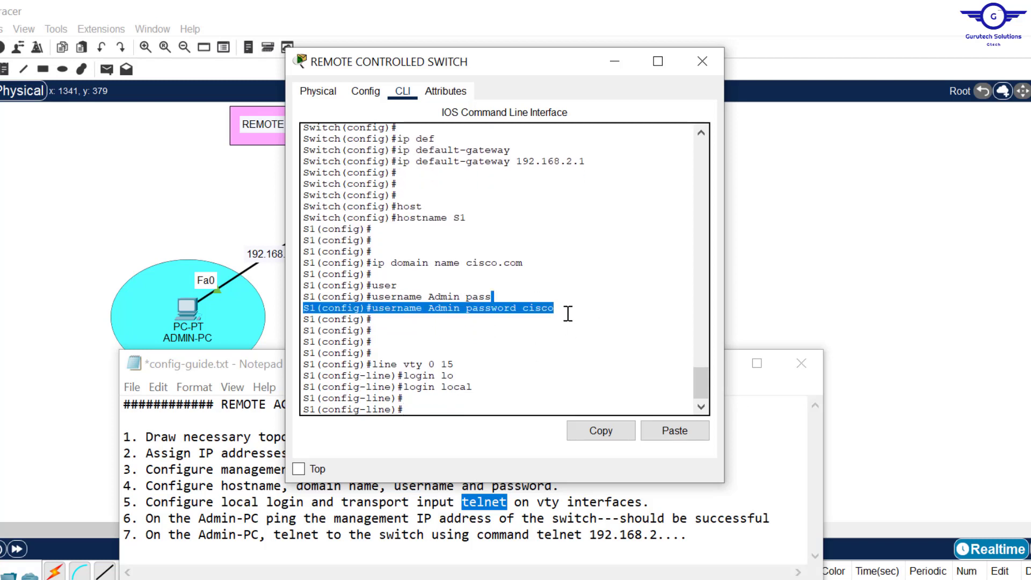
{"action": "left_click", "coordinate": [423, 411]}
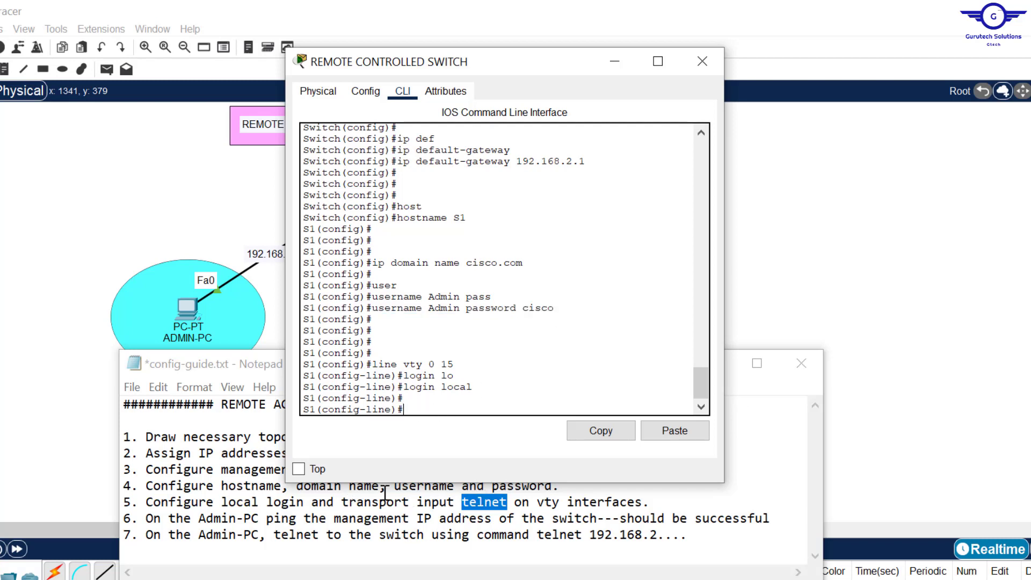
{"action": "left_click", "coordinate": [419, 402]}
- Start the transport input command and list the available protocols with ?
{"action": "type", "text": "trans"}
{"action": "key", "text": "Tab"}
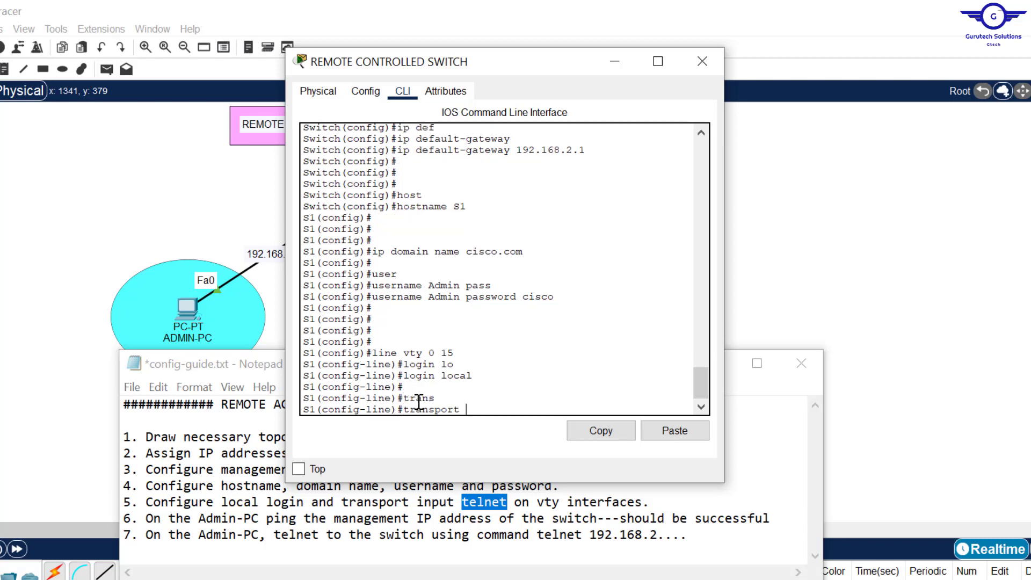
{"action": "type", "text": "in"}
{"action": "key", "text": "Tab"}
{"action": "type", "text": "te"}
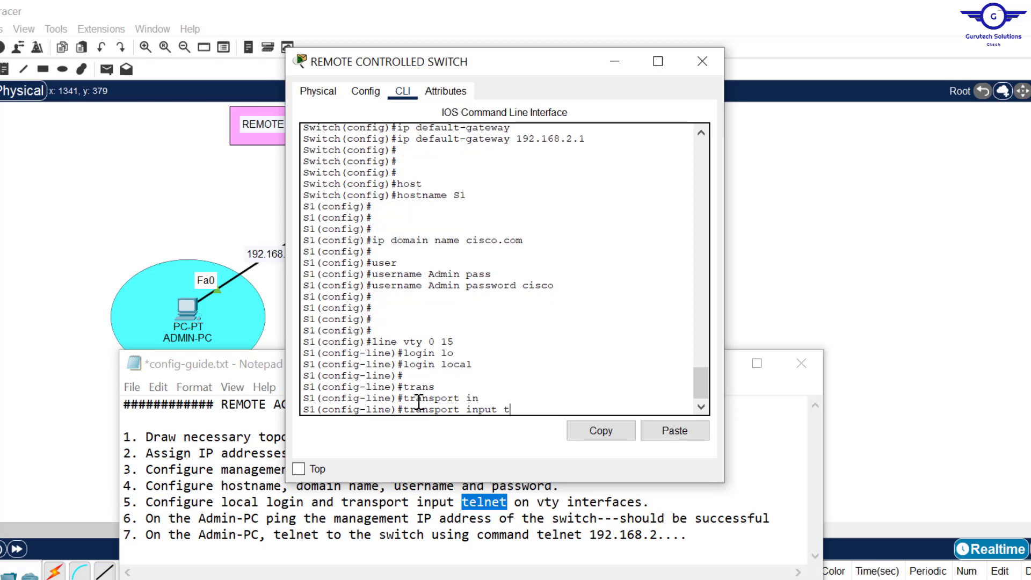
{"action": "key", "text": "Tab"}
{"action": "key", "text": "BackSpace"}
{"action": "key", "text": "BackSpace"}
{"action": "key", "text": "BackSpace"}
{"action": "key", "text": "BackSpace"}
{"action": "key", "text": "BackSpace"}
{"action": "key", "text": "BackSpace"}
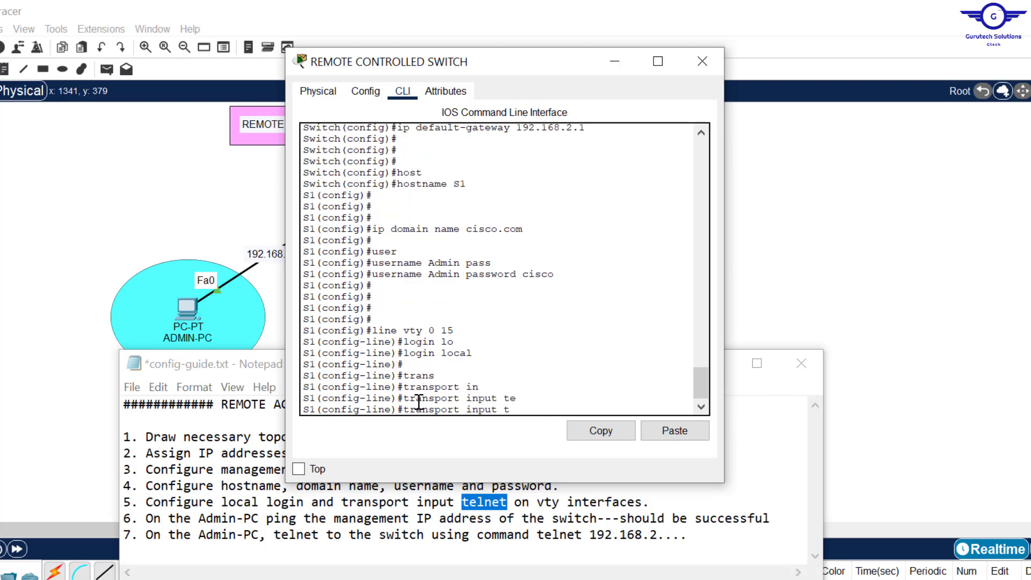
{"action": "type", "text": "?"}
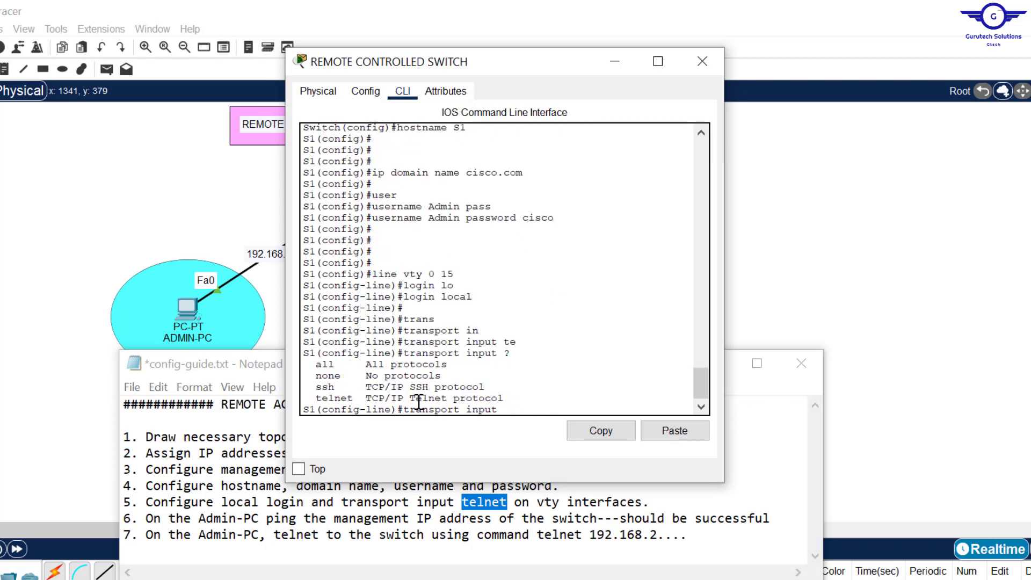
{"action": "left_click_drag", "start_coordinate": [313, 368], "coordinate": [356, 398]}
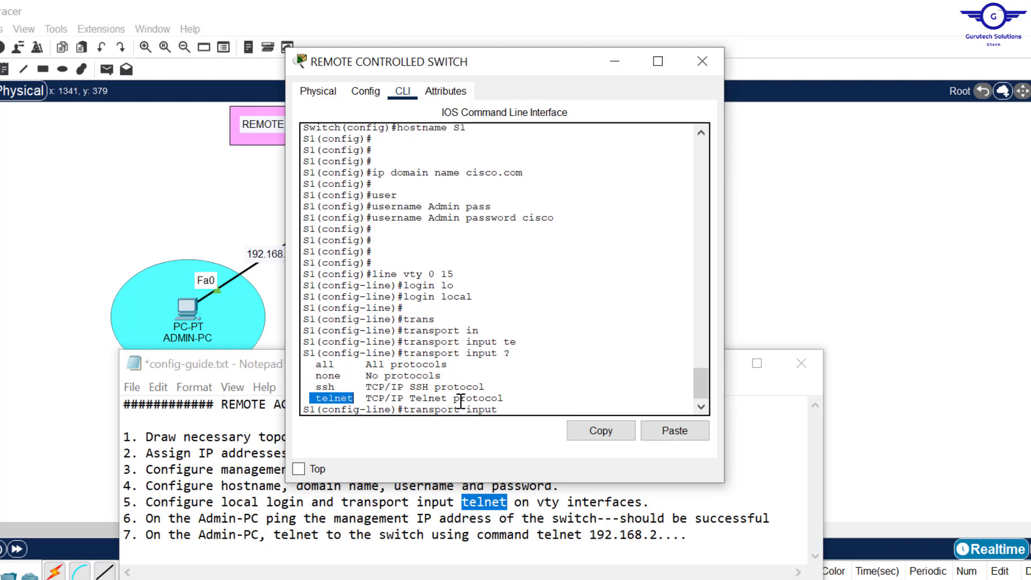
{"action": "left_click", "coordinate": [512, 410]}
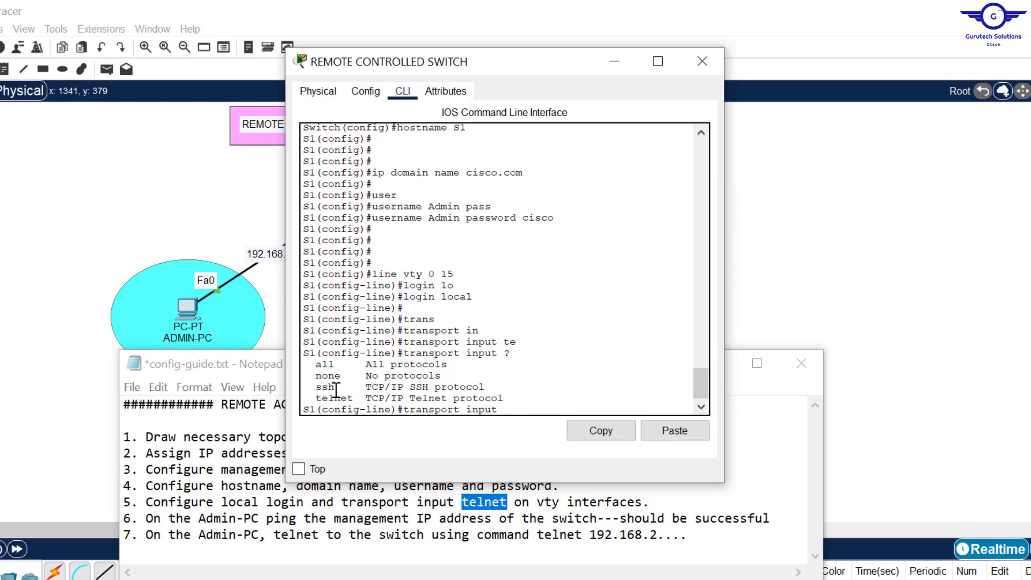
- Set the vty transport input to telnet
{"action": "type", "text": "teln"}
{"action": "key", "text": "Tab"}
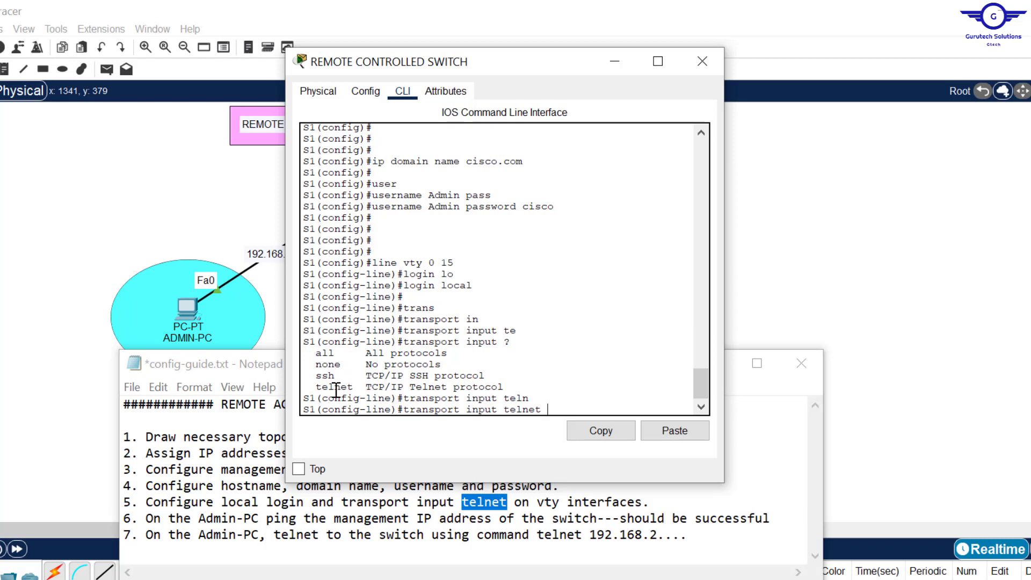
{"action": "key", "text": "Return"}
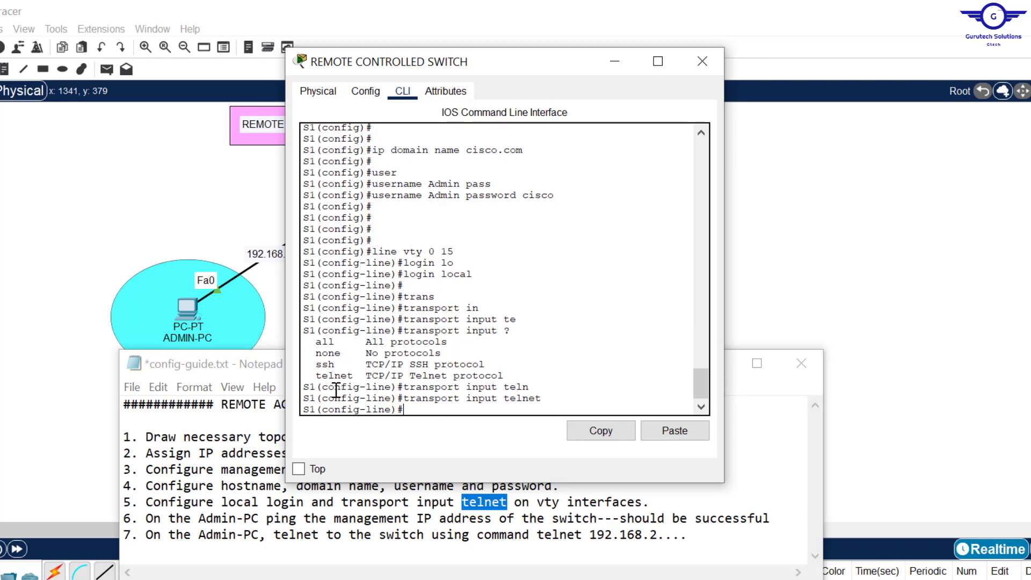
- Exit line configuration, save with do wr, and close the switch window
{"action": "type", "text": "exit"}
{"action": "key", "text": "Return"}
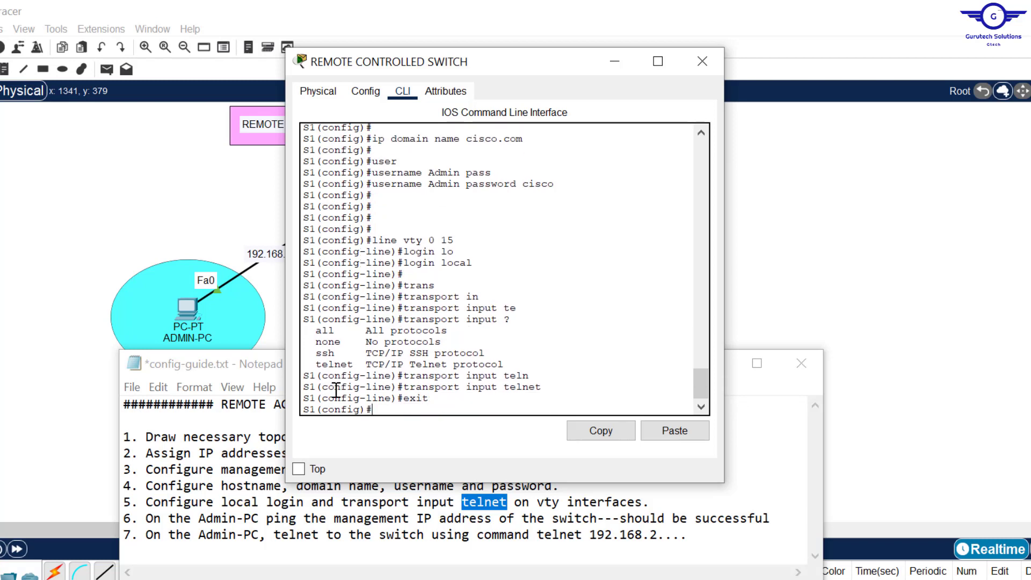
{"action": "key", "text": "Return"}
{"action": "key", "text": "Return"}
{"action": "key", "text": "Return"}
{"action": "type", "text": "do wr"}
{"action": "key", "text": "Return"}
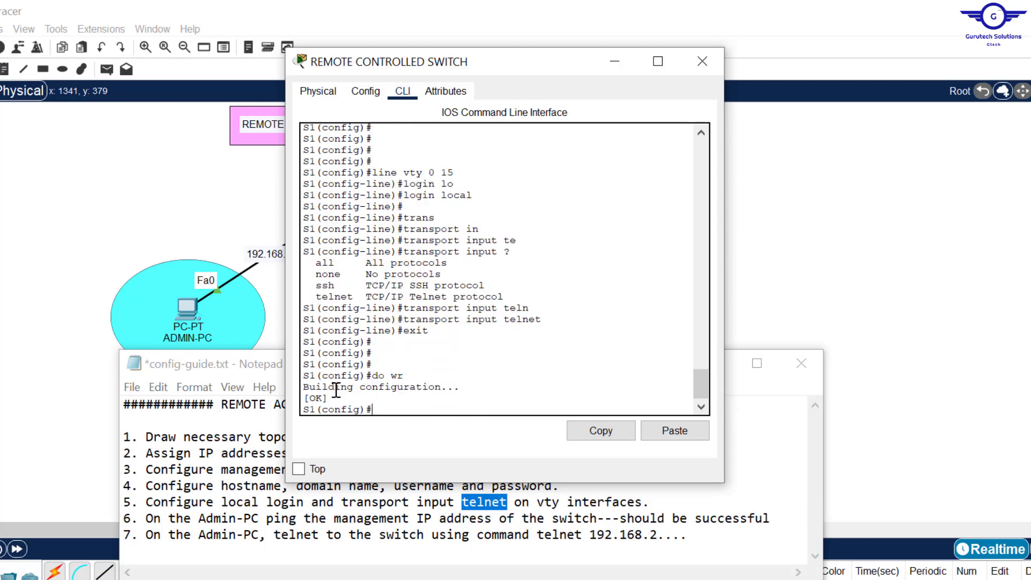
{"action": "left_click", "coordinate": [702, 61]}
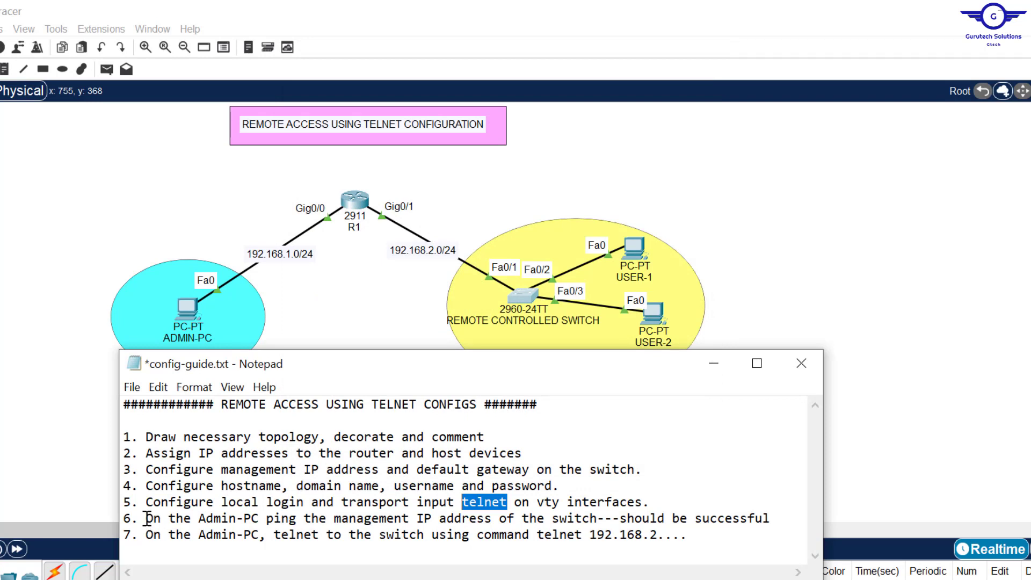
- Confirm the switch's management address 192.168.2.254 in its CLI history
{"action": "left_click_drag", "start_coordinate": [147, 519], "coordinate": [805, 522]}
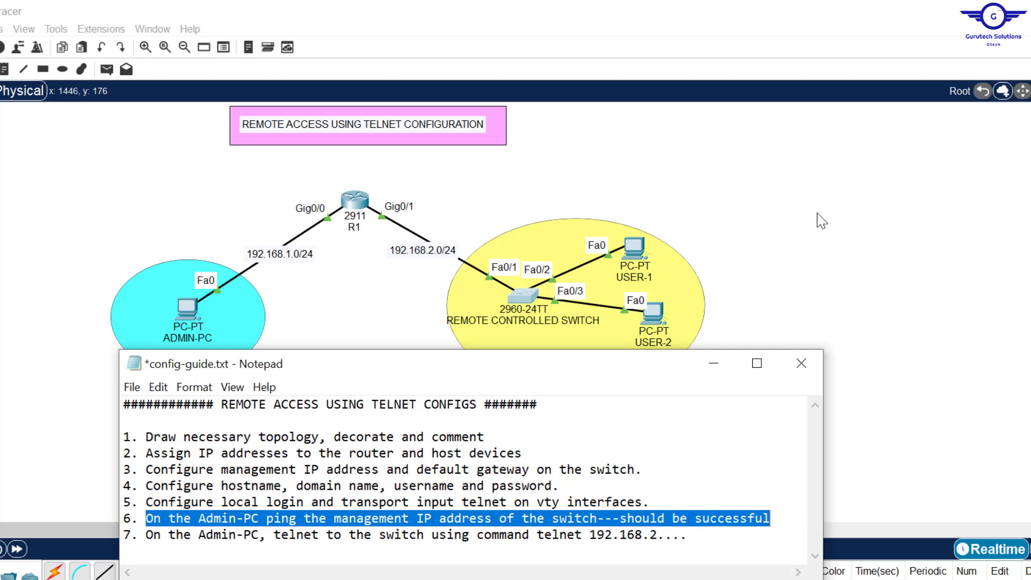
{"action": "left_click", "coordinate": [903, 226]}
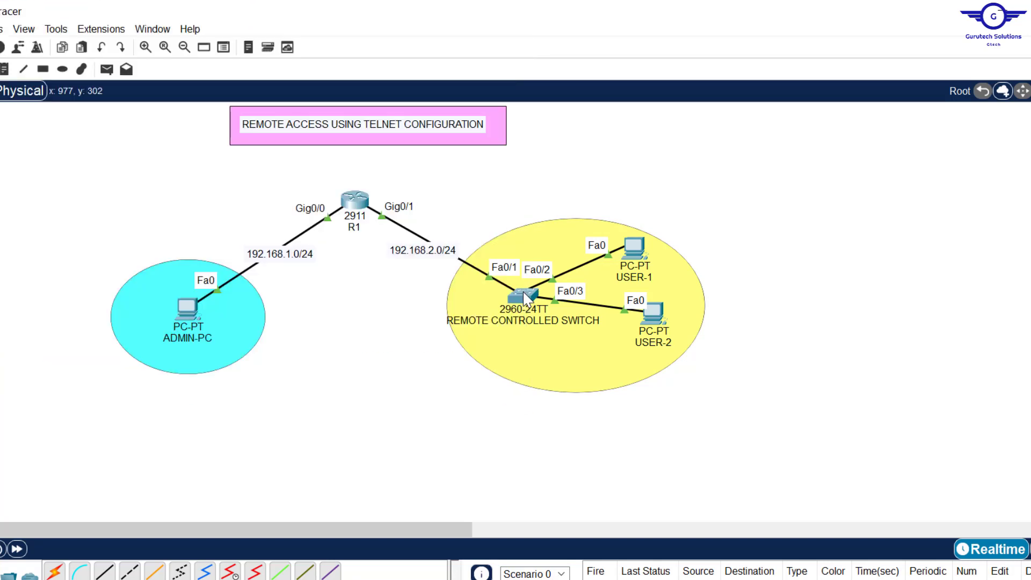
{"action": "left_click", "coordinate": [525, 297]}
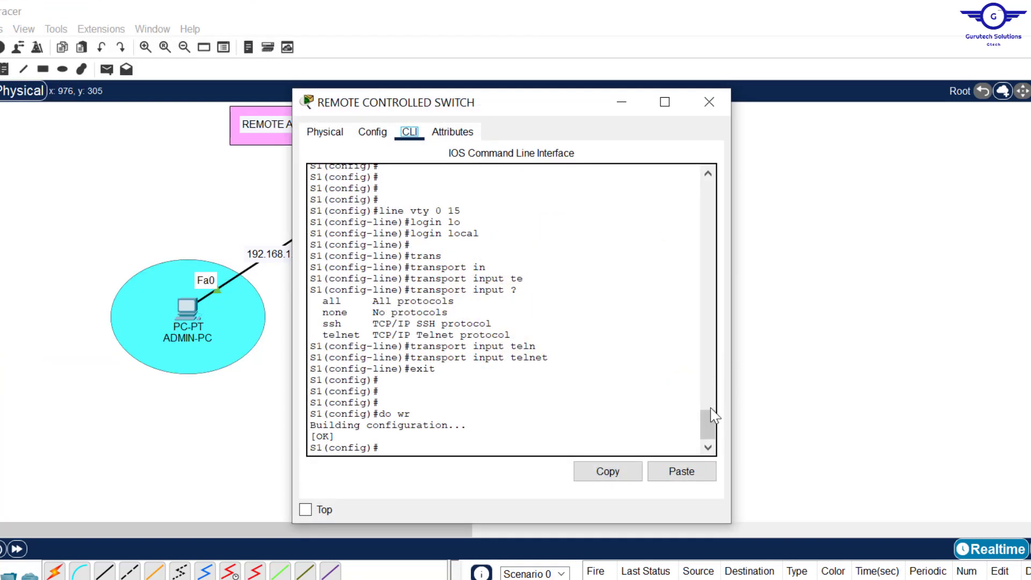
{"action": "left_click_drag", "start_coordinate": [709, 433], "coordinate": [714, 391]}
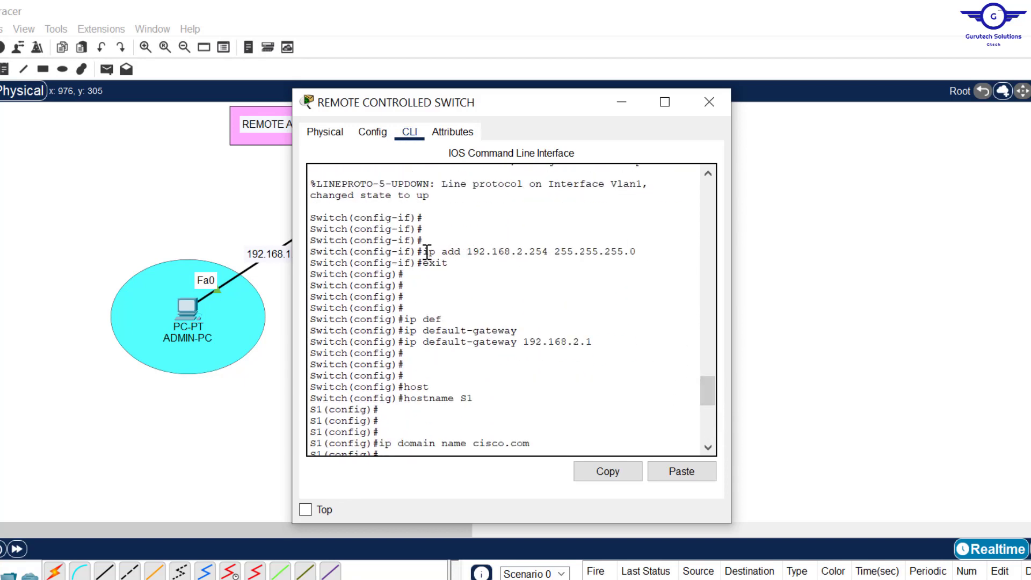
{"action": "left_click_drag", "start_coordinate": [423, 251], "coordinate": [642, 253]}
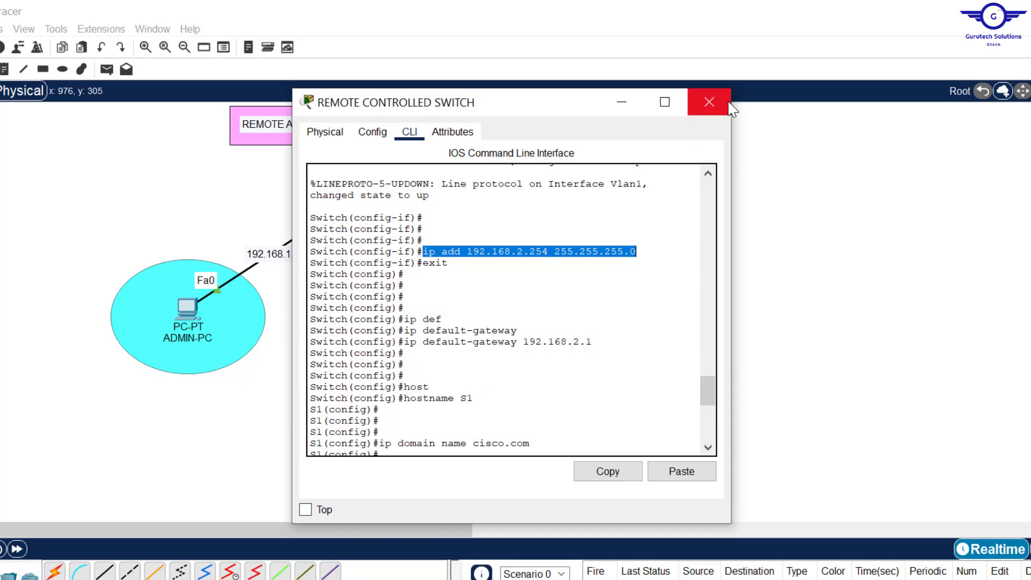
- Open the Command Prompt on ADMIN-PC
{"action": "left_click", "coordinate": [709, 102]}
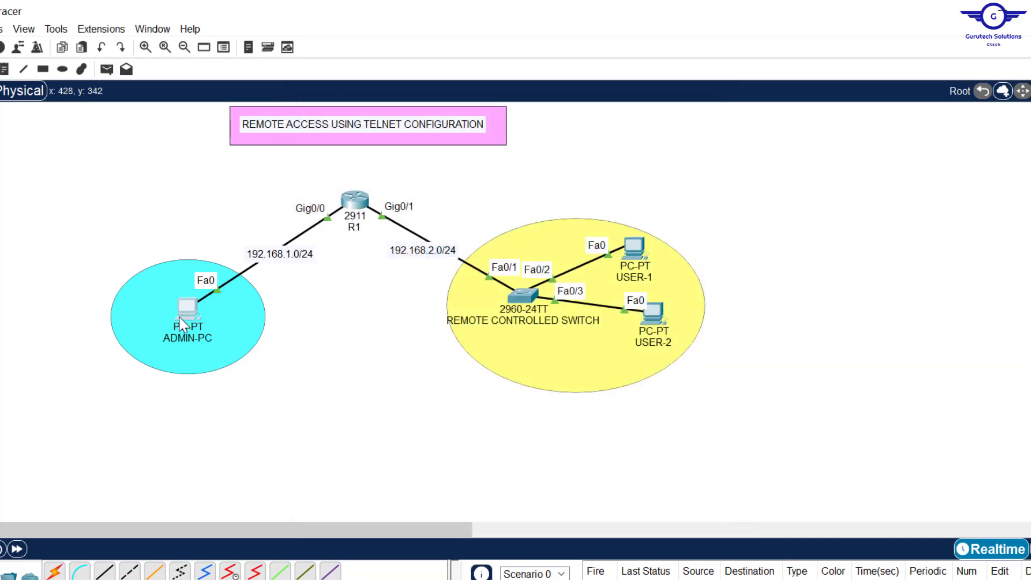
{"action": "left_click", "coordinate": [183, 316]}
{"action": "left_click", "coordinate": [584, 199]}
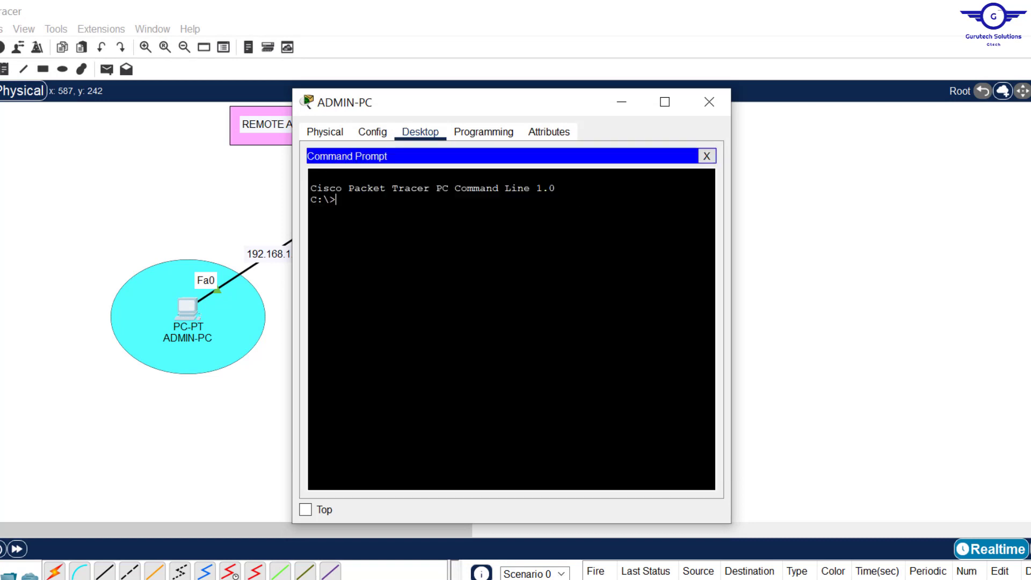
- Ping 192.168.2.254 from ADMIN-PC, and repeat the ping after the first attempt's timeouts
{"action": "type", "text": "ping 192.168.2.254"}
{"action": "key", "text": "Return"}
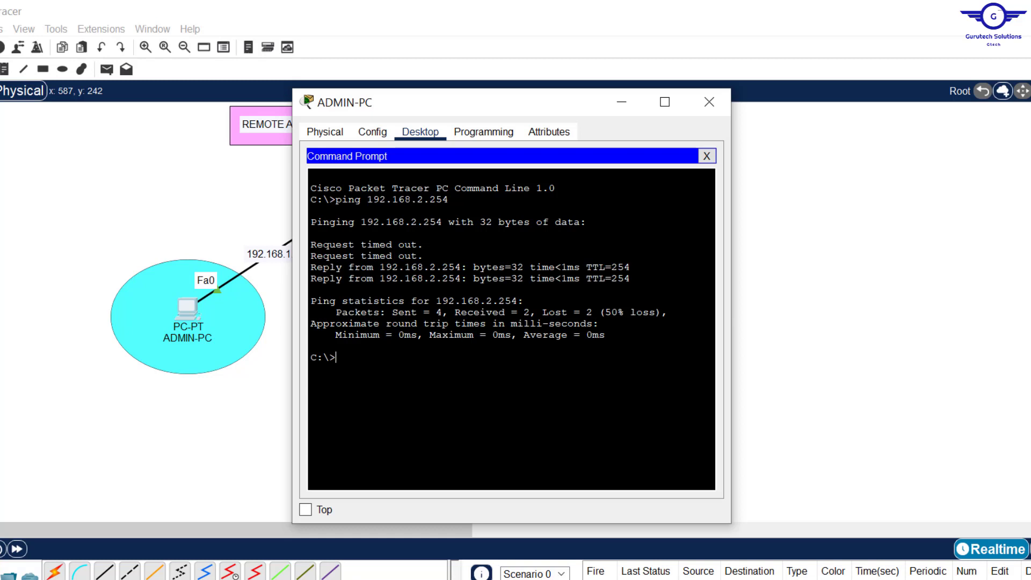
{"action": "left_click_drag", "start_coordinate": [424, 256], "coordinate": [311, 241]}
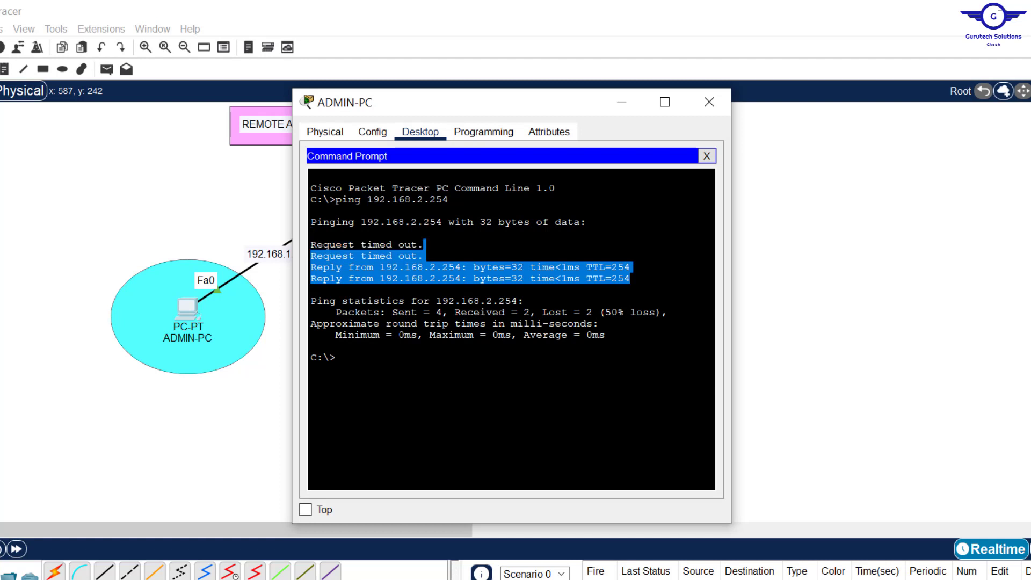
{"action": "key", "text": "Up"}
{"action": "key", "text": "Return"}
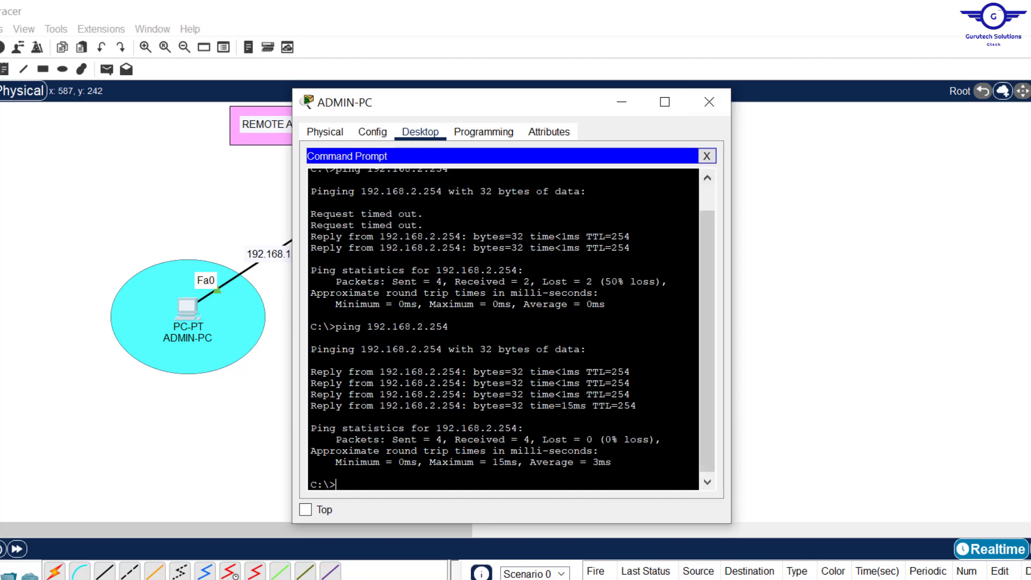
{"action": "key", "text": "alt+Tab"}
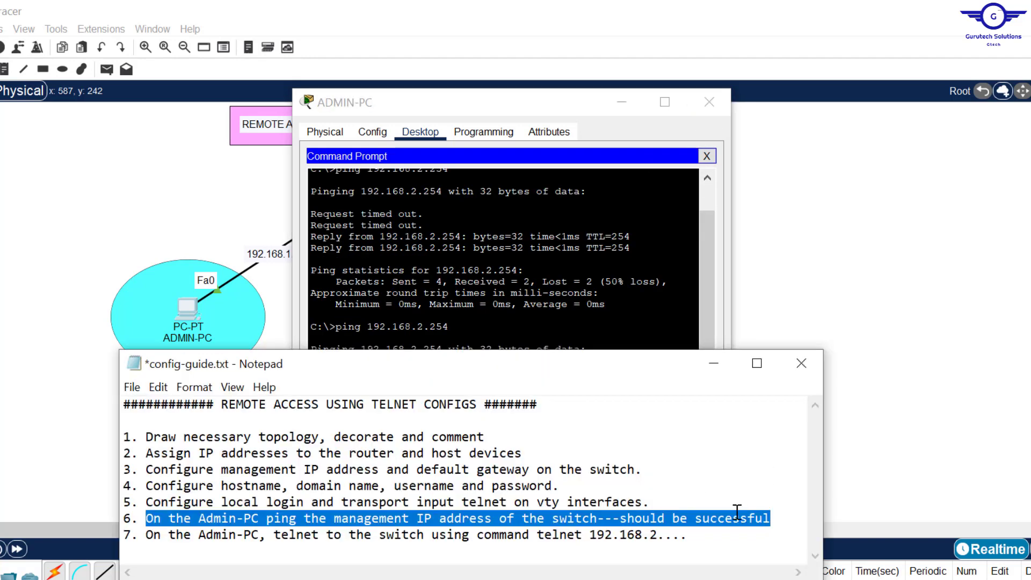
- Note the switch address in guide step 7 and start a telnet command on ADMIN-PC
{"action": "left_click", "coordinate": [748, 519]}
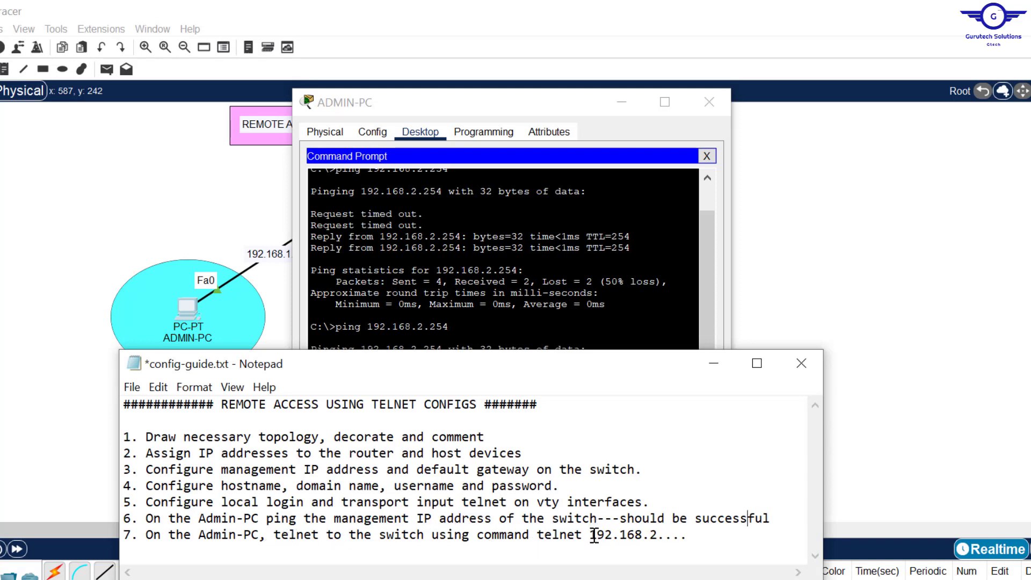
{"action": "left_click_drag", "start_coordinate": [590, 535], "coordinate": [688, 536]}
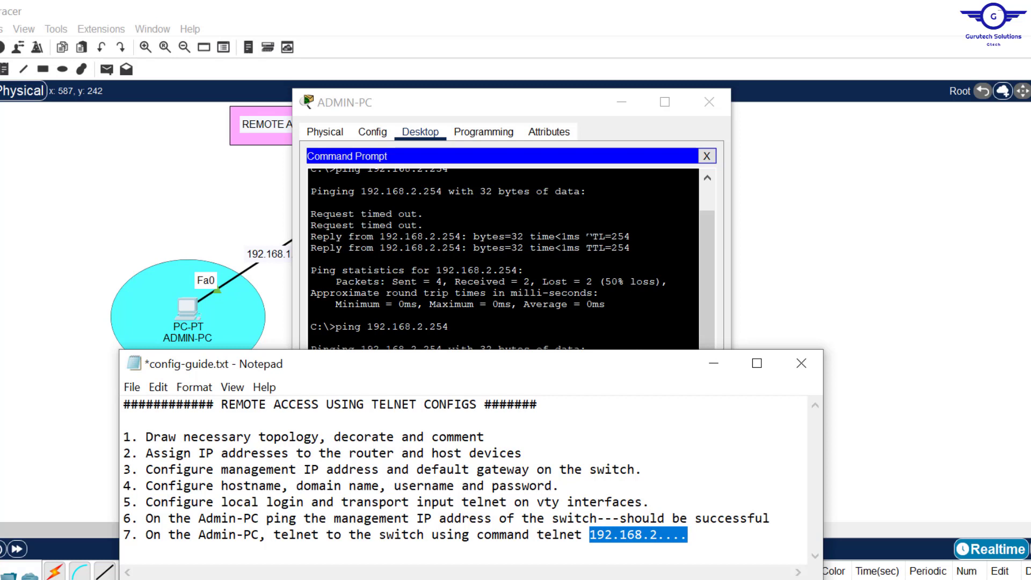
{"action": "key", "text": "alt+Tab"}
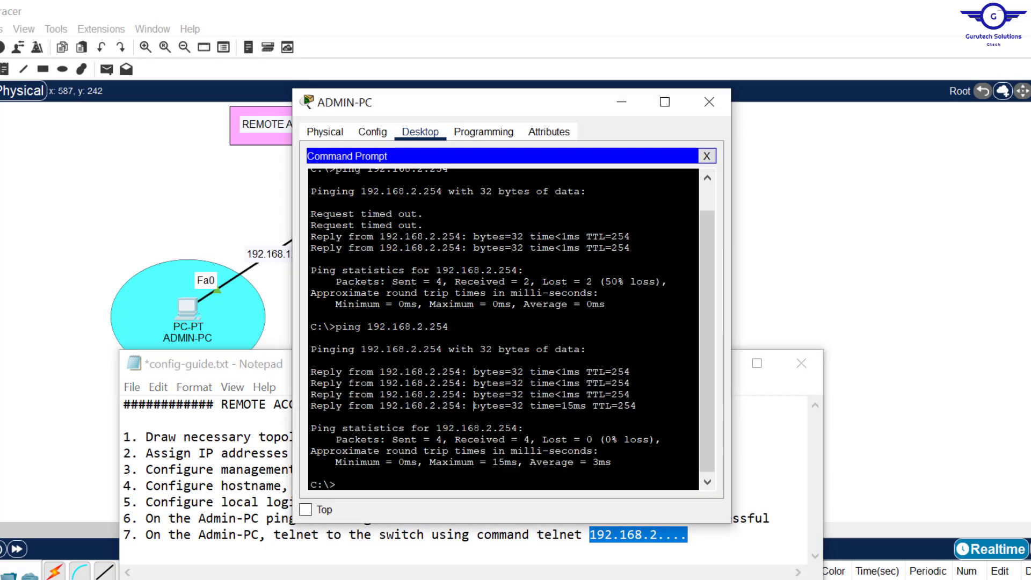
{"action": "key", "text": "Return"}
{"action": "key", "text": "Return"}
{"action": "key", "text": "Return"}
{"action": "key", "text": "Return"}
{"action": "key", "text": "Return"}
{"action": "key", "text": "Return"}
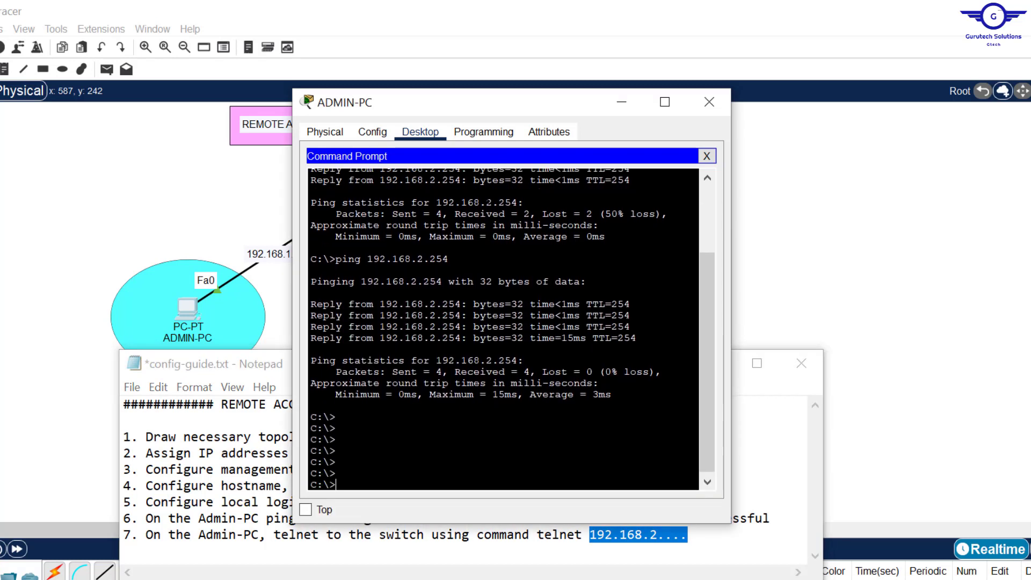
{"action": "left_click_drag", "start_coordinate": [485, 107], "coordinate": [448, 70]}
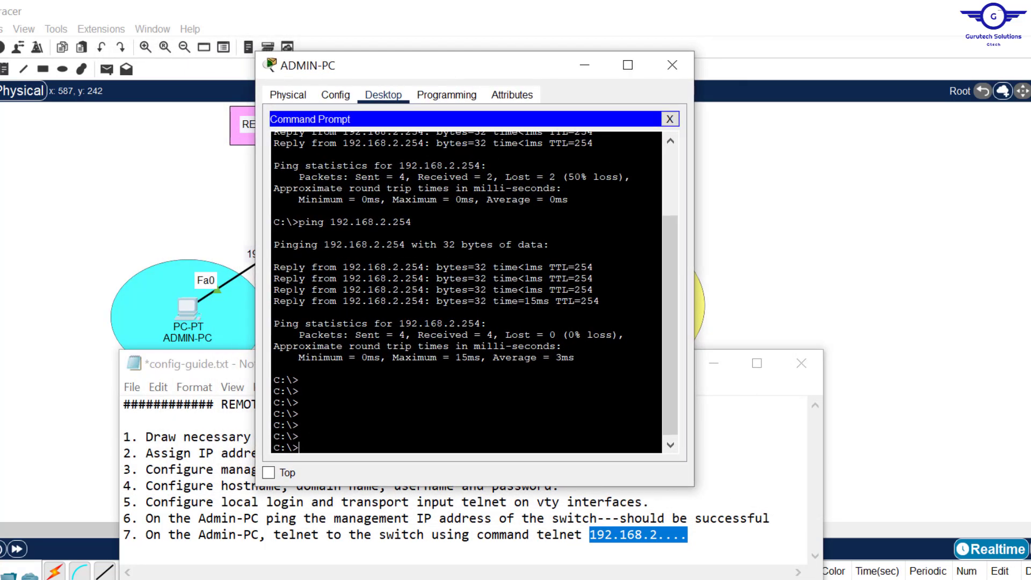
{"action": "type", "text": "telnett"}
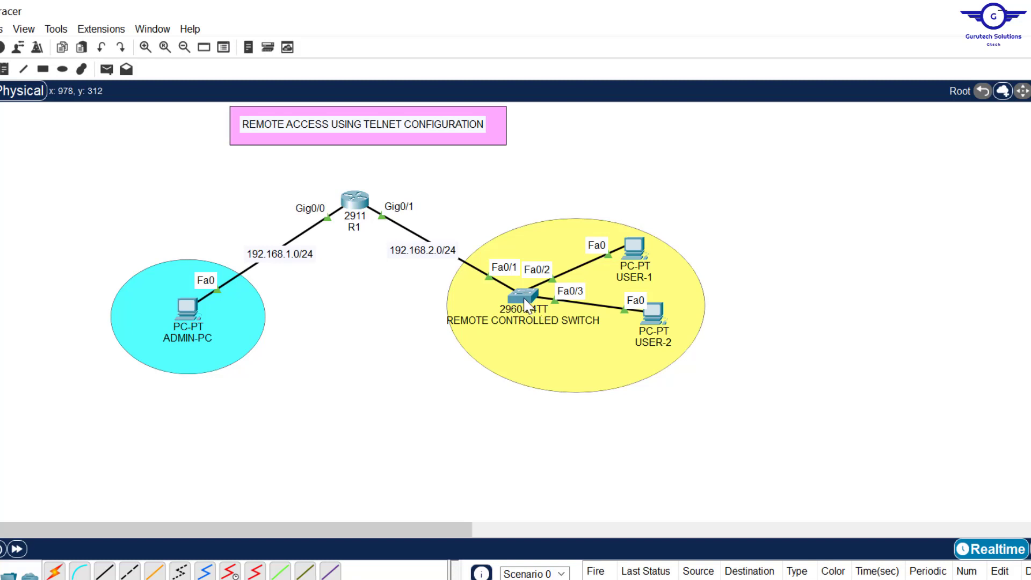
- Run telnet 192.168.2.254 from ADMIN-PC's Command Prompt
{"action": "mouse_move", "coordinate": [526, 304]}
{"action": "key", "text": "alt+Tab"}
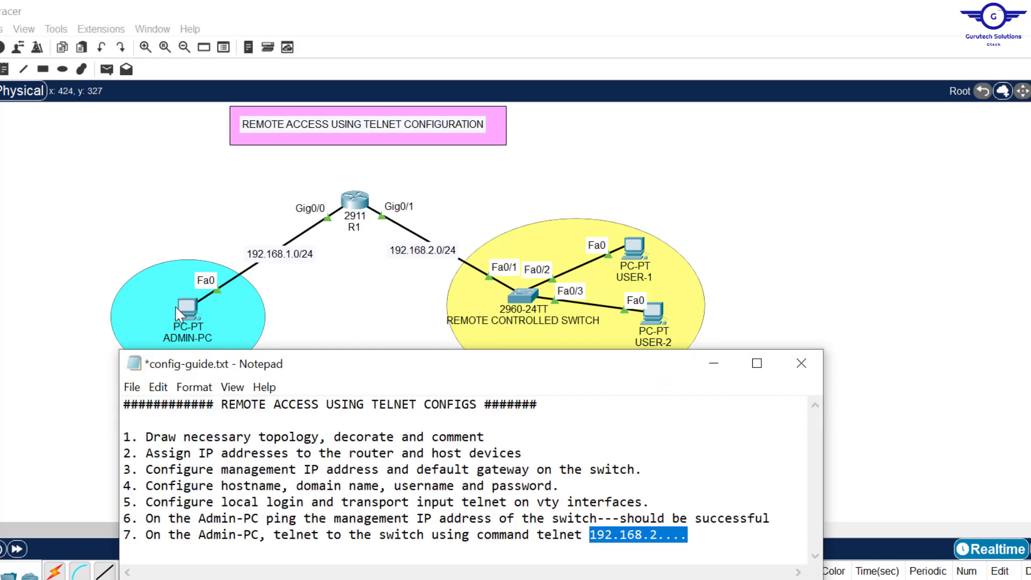
{"action": "left_click", "coordinate": [179, 314]}
{"action": "left_click", "coordinate": [181, 312]}
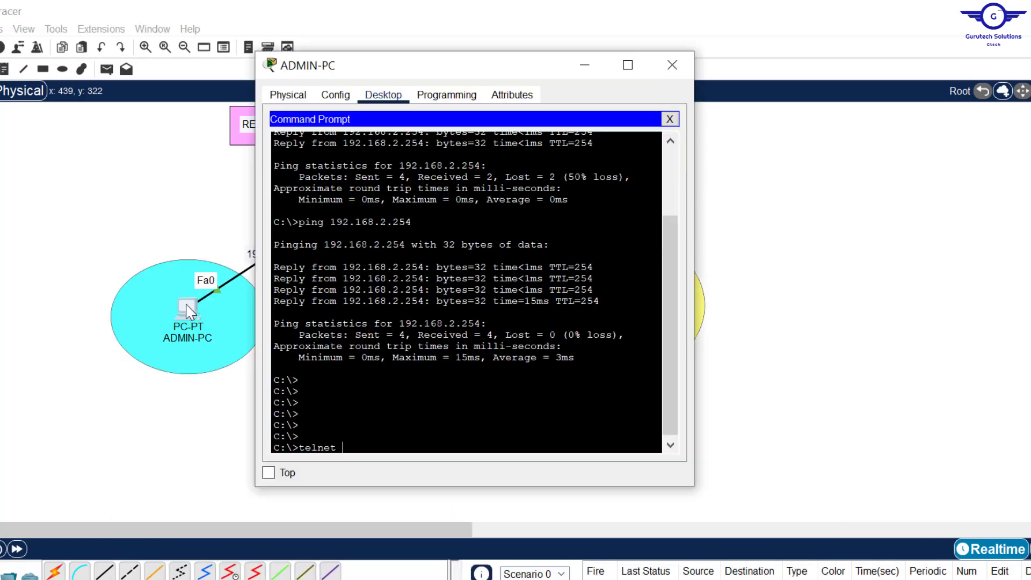
{"action": "key", "text": "alt+Tab"}
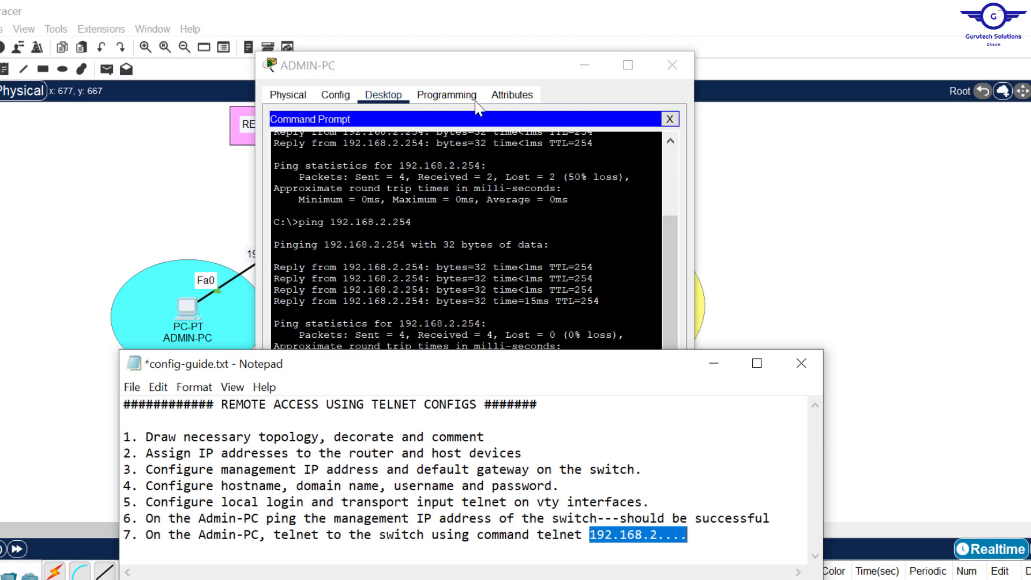
{"action": "left_click", "coordinate": [493, 61]}
{"action": "type", "text": "1"}
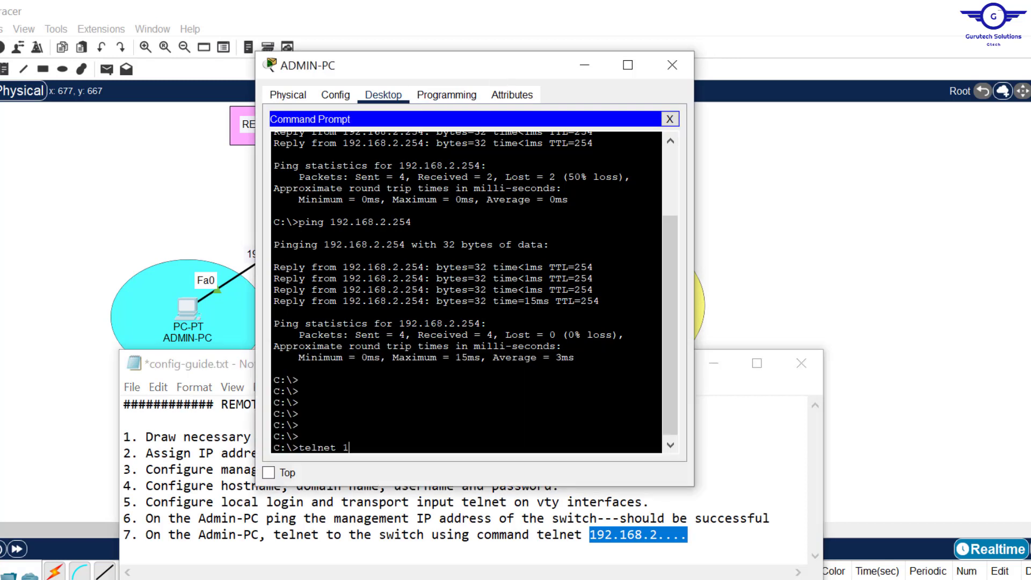
{"action": "type", "text": "92.168.2.254"}
{"action": "key", "text": "Return"}
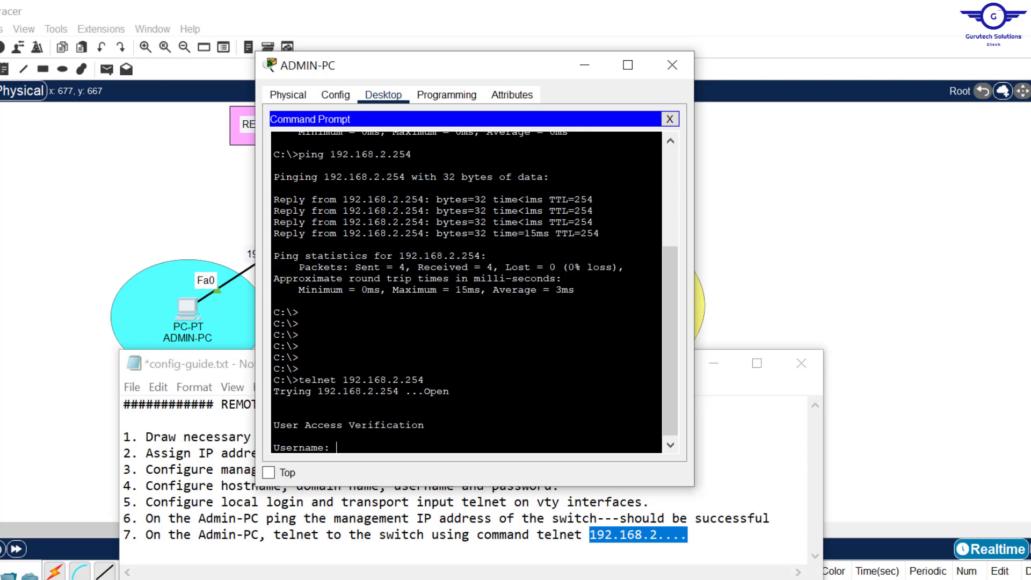
- Log in with the local username and password, then try en, which reports no password set
{"action": "type", "text": "Admin"}
{"action": "key", "text": "Return"}
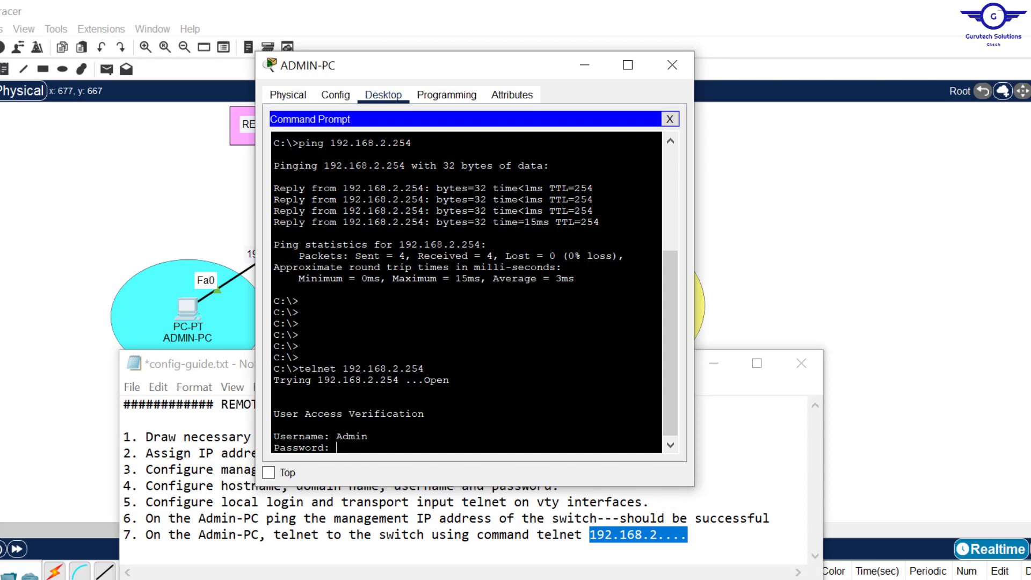
{"action": "key", "text": "Return"}
{"action": "key", "text": "Return"}
{"action": "key", "text": "Return"}
{"action": "key", "text": "Return"}
{"action": "key", "text": "Return"}
{"action": "key", "text": "Return"}
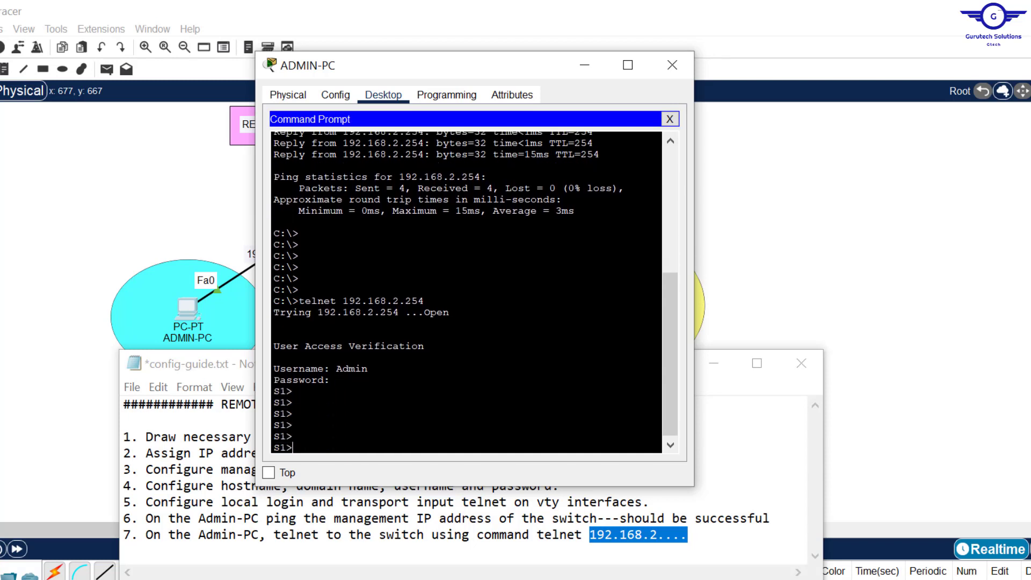
{"action": "left_click_drag", "start_coordinate": [293, 438], "coordinate": [267, 404]}
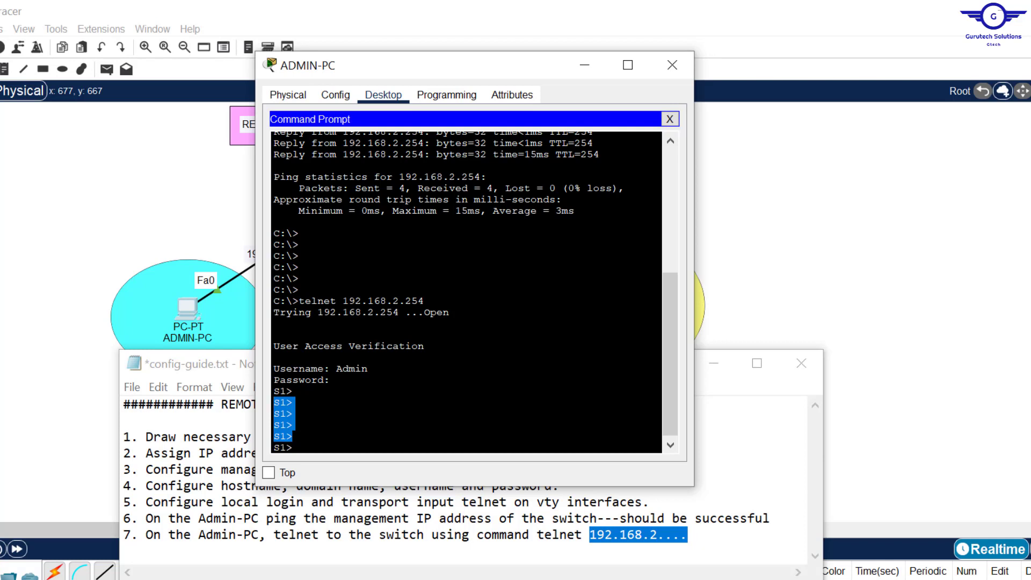
{"action": "key", "text": "ctrl+c"}
{"action": "type", "text": "en"}
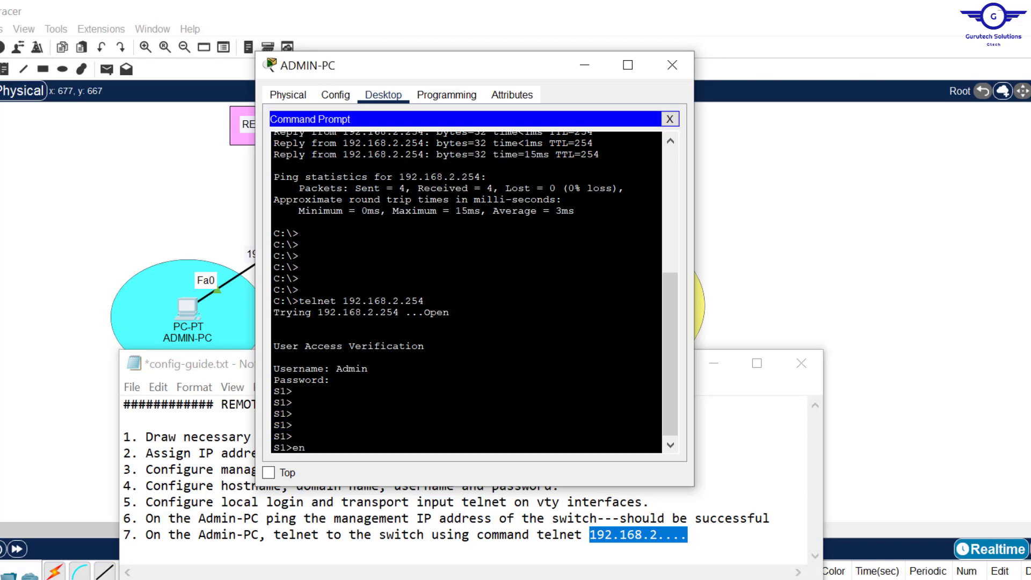
{"action": "key", "text": "Return"}
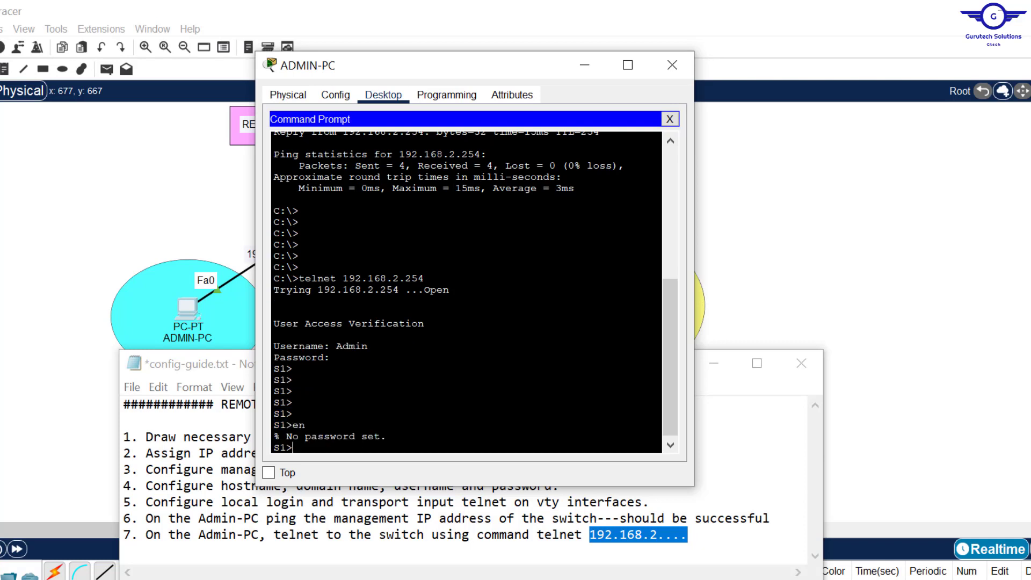
{"action": "left_click", "coordinate": [815, 218]}
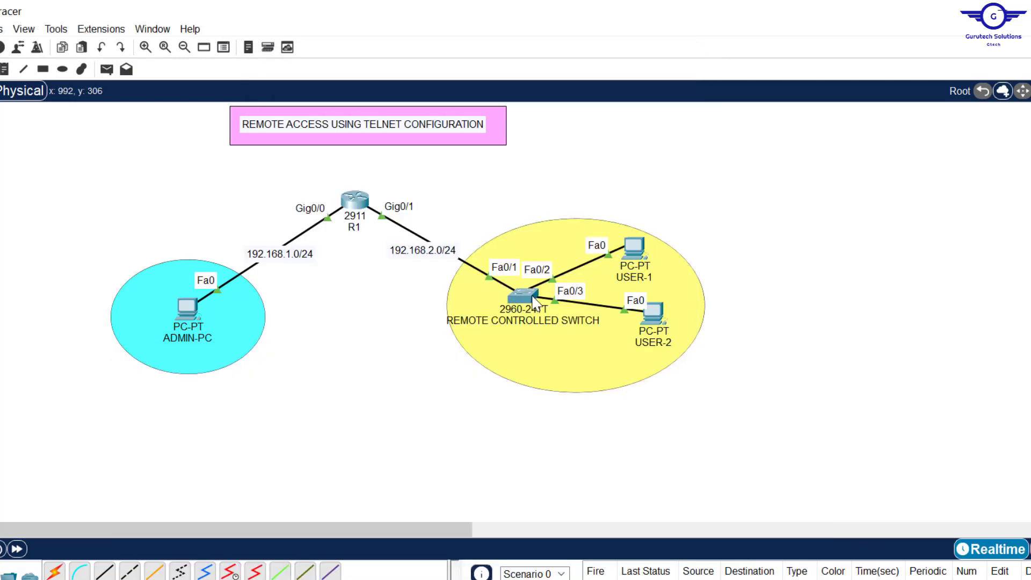
- Add 'Enable password' to step 4 of the Notepad guide
{"action": "left_click", "coordinate": [535, 300]}
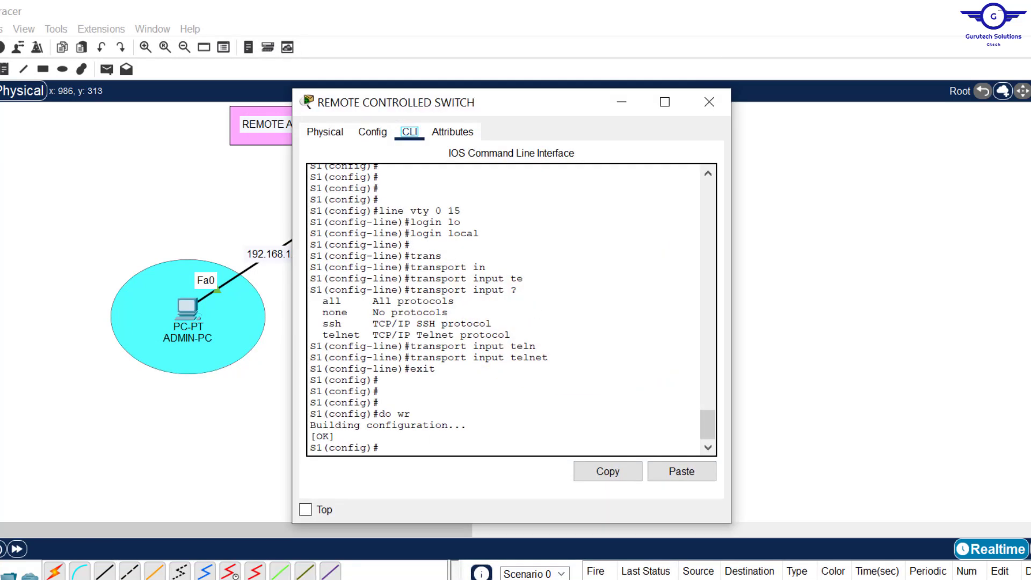
{"action": "key", "text": "alt+Tab"}
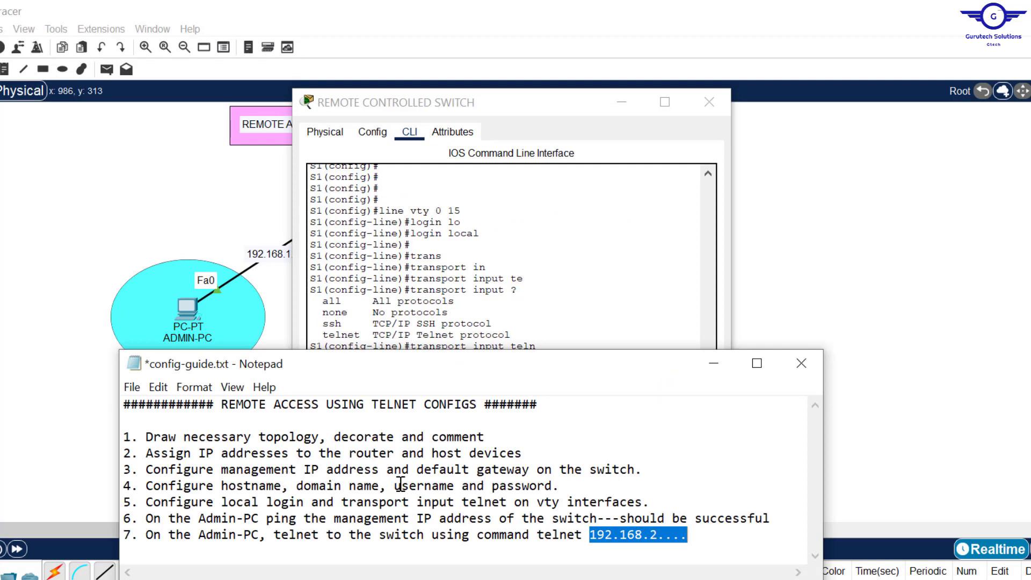
{"action": "left_click", "coordinate": [395, 487]}
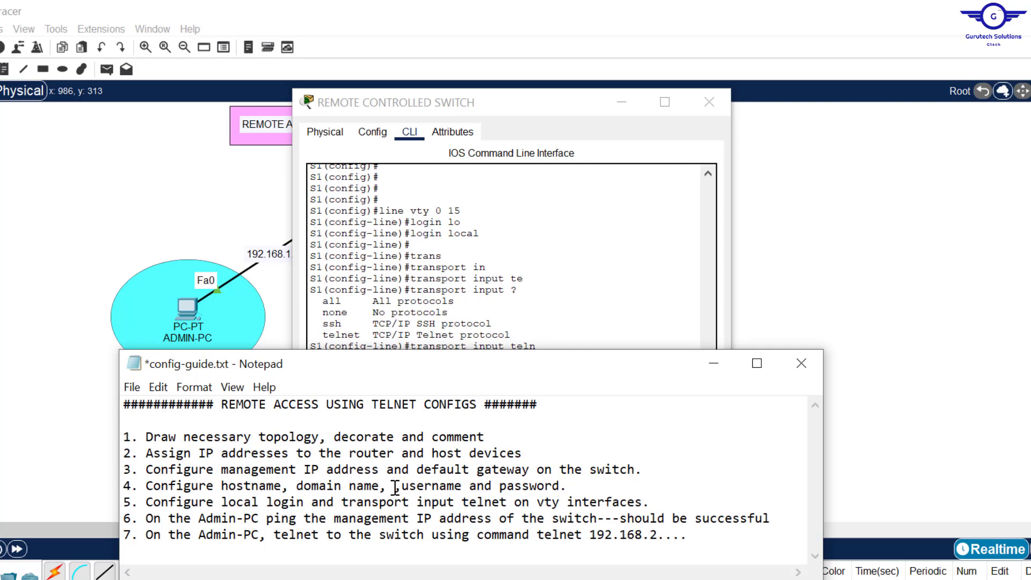
{"action": "type", "text": "Enable "}
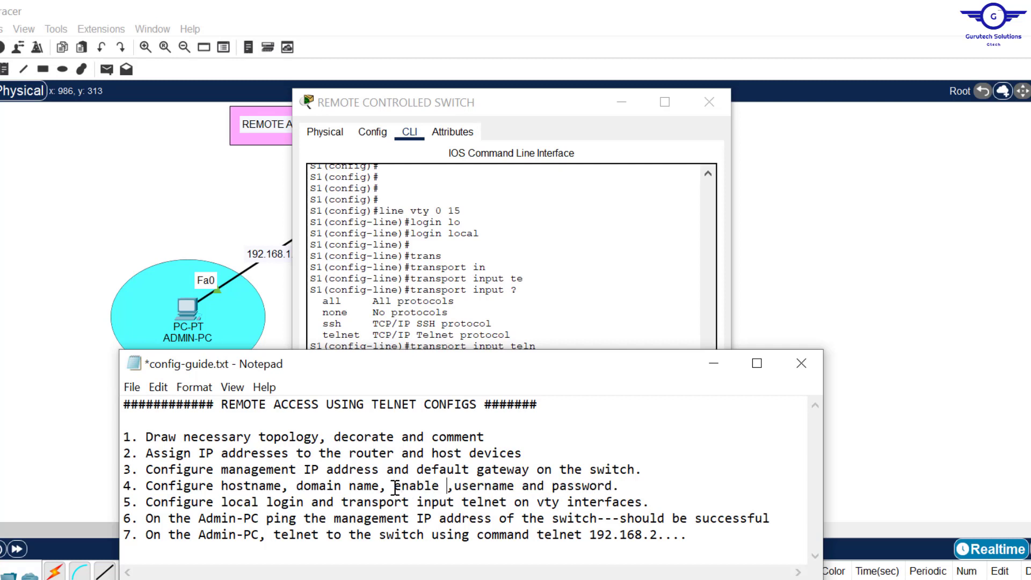
{"action": "type", "text": "password"}
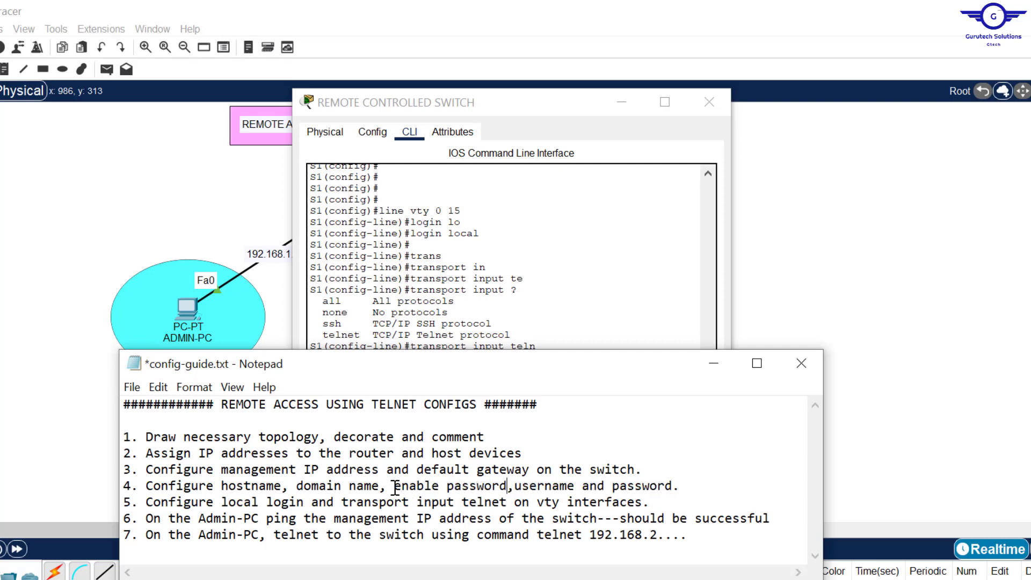
- Set S1's enable password and save the configuration with do wr
{"action": "left_click", "coordinate": [526, 290]}
{"action": "key", "text": "Return"}
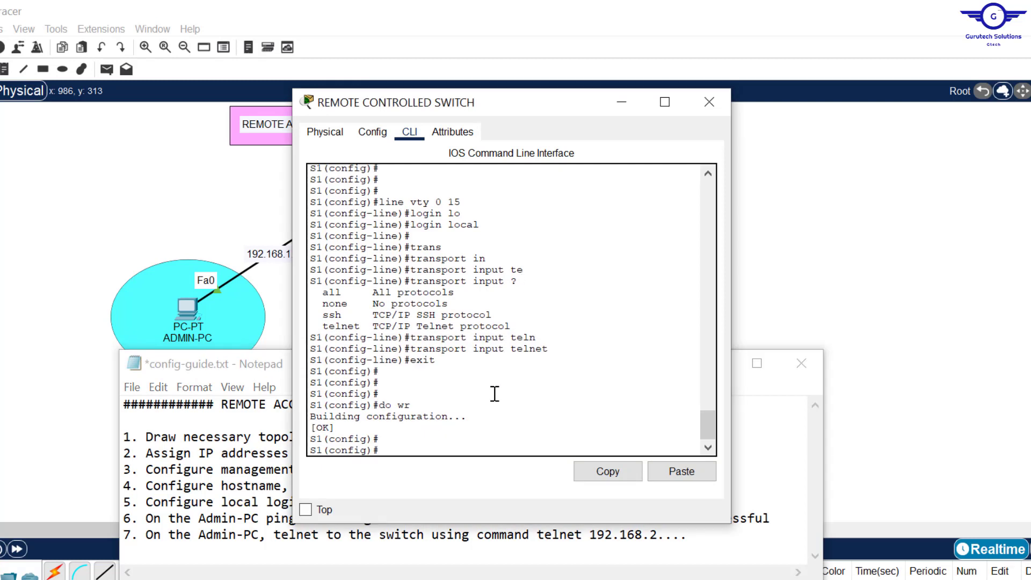
{"action": "key", "text": "Return"}
{"action": "key", "text": "Return"}
{"action": "type", "text": "enab"}
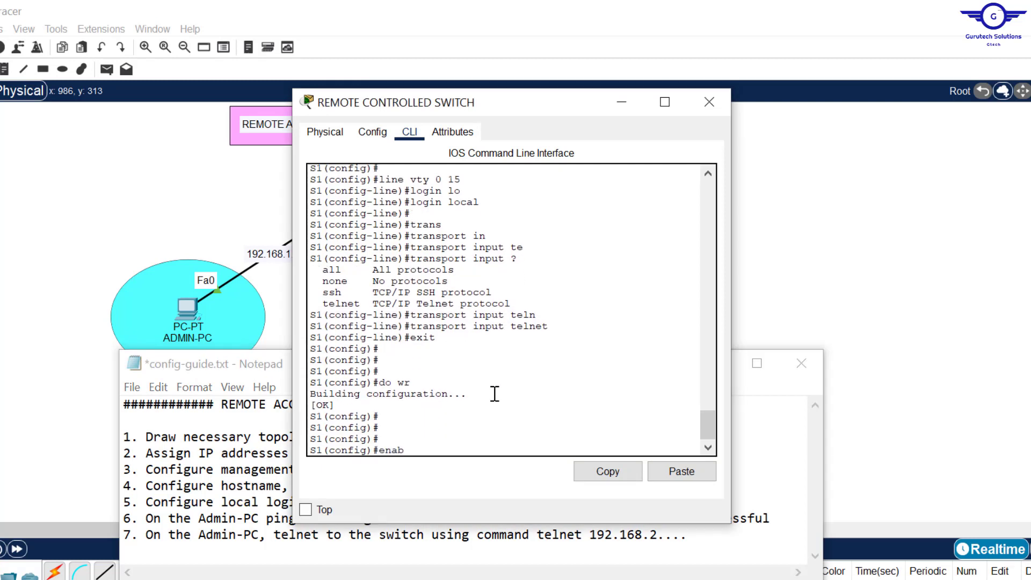
{"action": "type", "text": "l"}
{"action": "key", "text": "Tab"}
{"action": "type", "text": "p"}
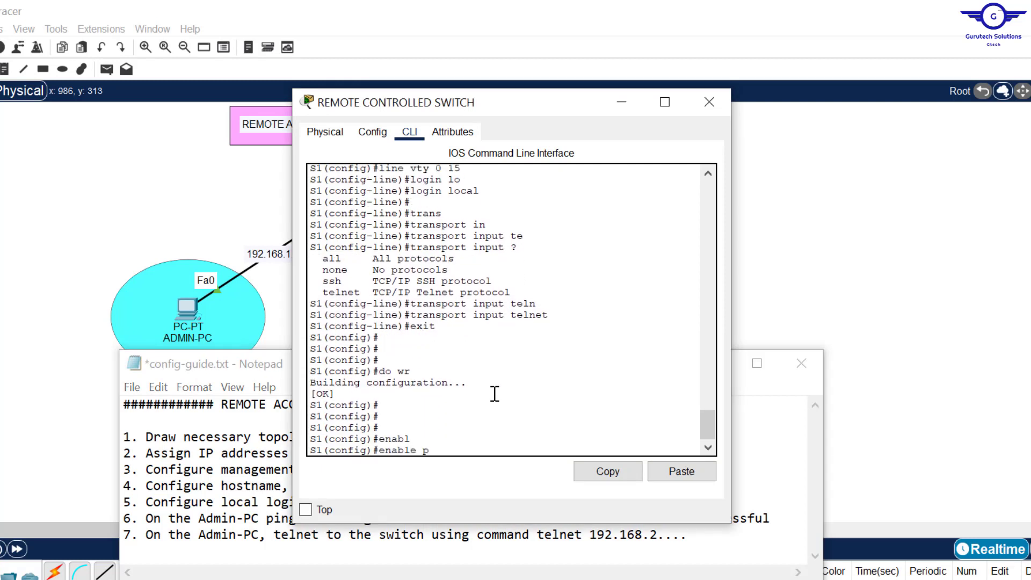
{"action": "type", "text": "ass"}
{"action": "key", "text": "Tab"}
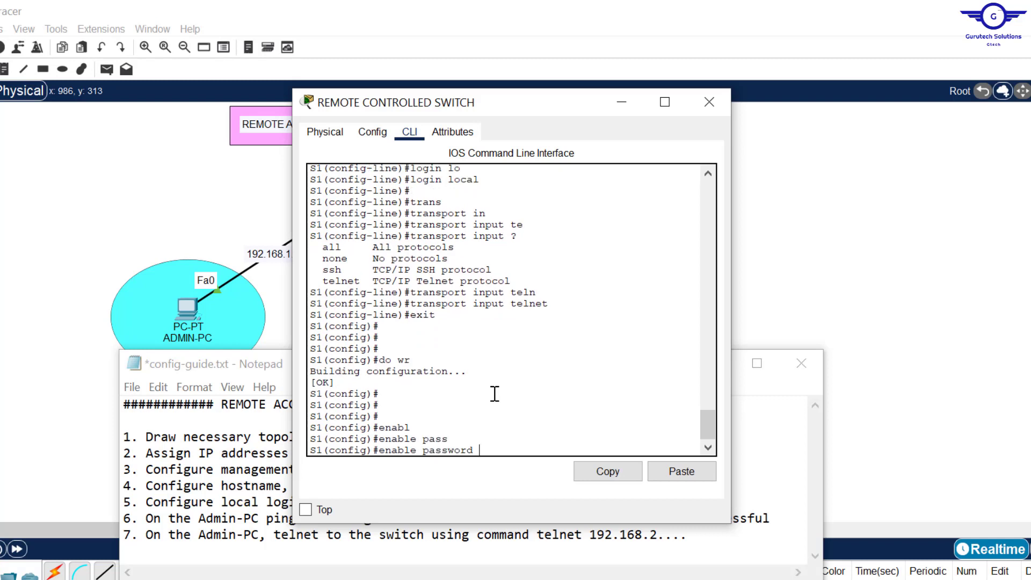
{"action": "type", "text": "cisco"}
{"action": "key", "text": "Return"}
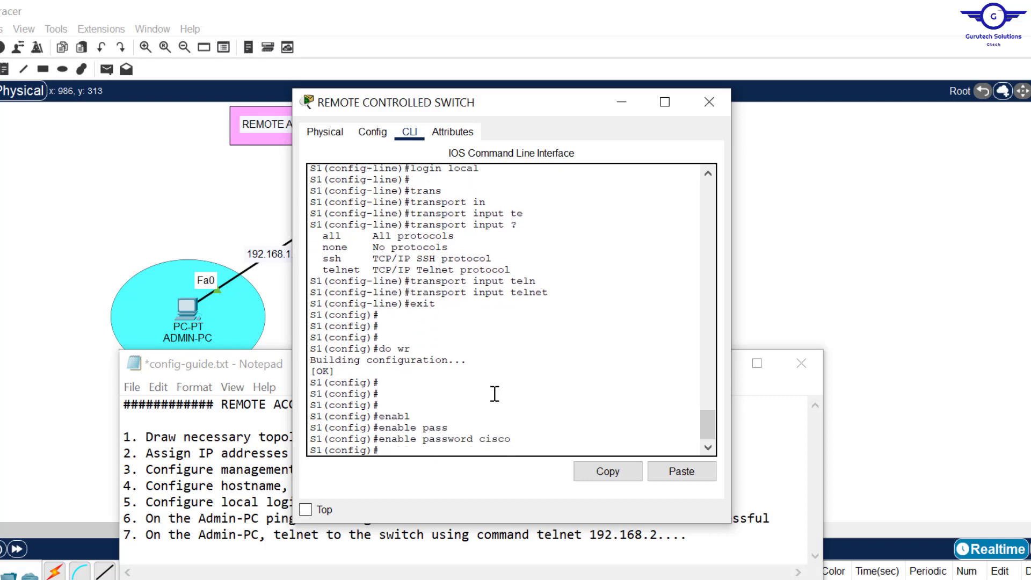
{"action": "type", "text": "do wr"}
{"action": "key", "text": "Return"}
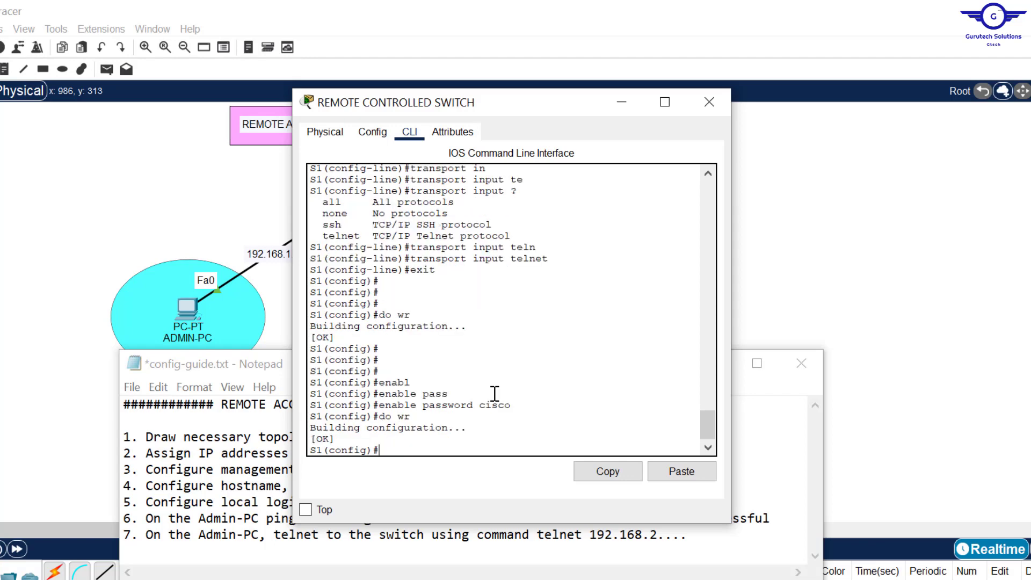
- End the old telnet session on ADMIN-PC and telnet to 192.168.2.254 again
{"action": "left_click", "coordinate": [187, 309]}
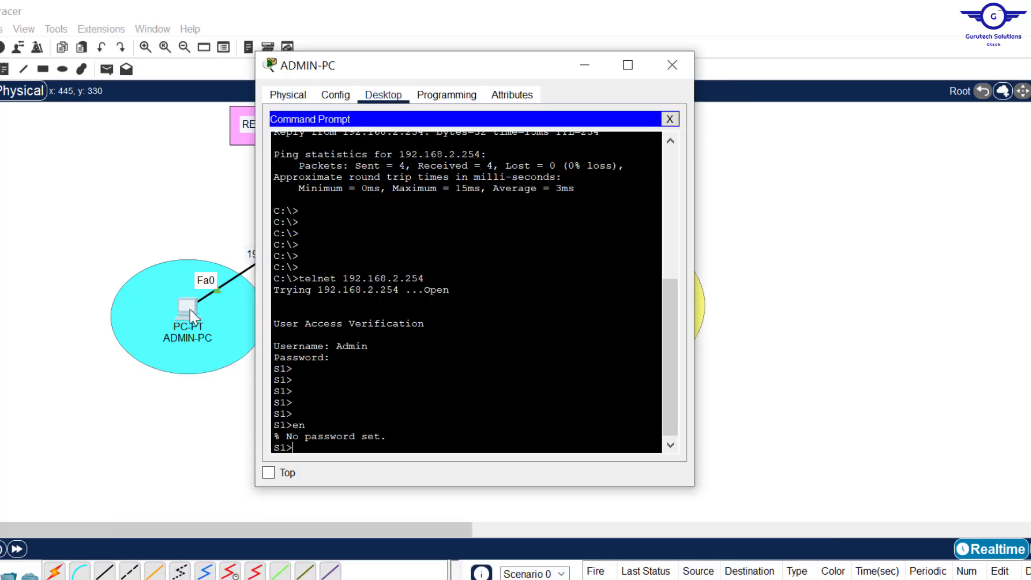
{"action": "type", "text": "exit"}
{"action": "key", "text": "Return"}
{"action": "key", "text": "Return"}
{"action": "key", "text": "Return"}
{"action": "key", "text": "Return"}
{"action": "key", "text": "Return"}
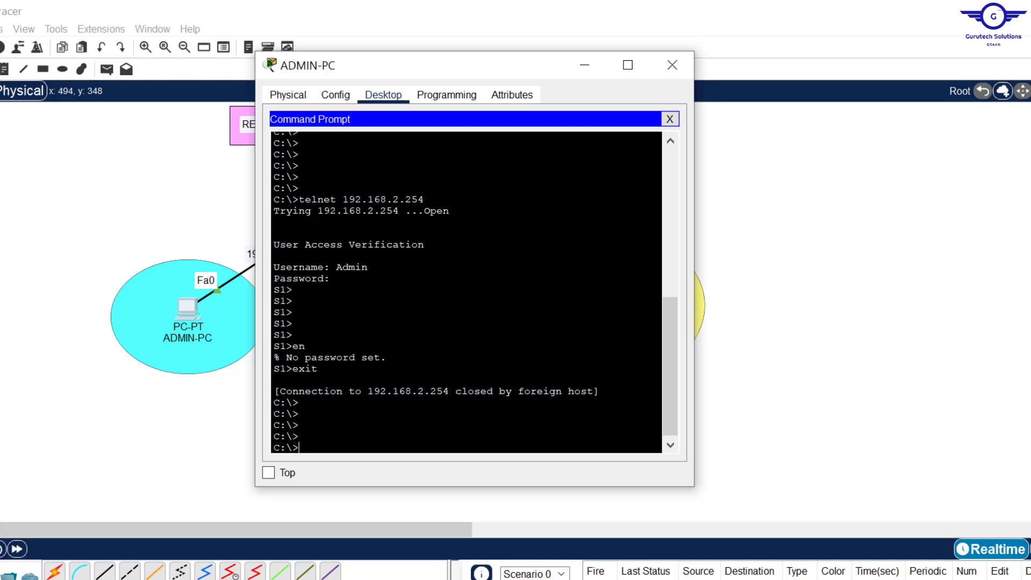
{"action": "left_click_drag", "start_coordinate": [299, 425], "coordinate": [252, 426]}
{"action": "key", "text": "Up"}
{"action": "key", "text": "Up"}
{"action": "key", "text": "Down"}
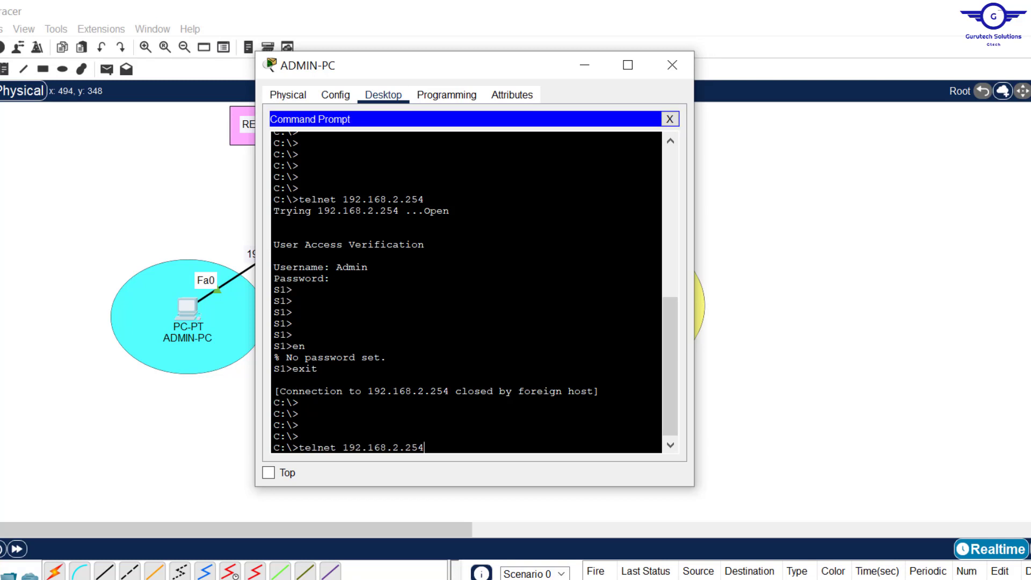
{"action": "key", "text": "Return"}
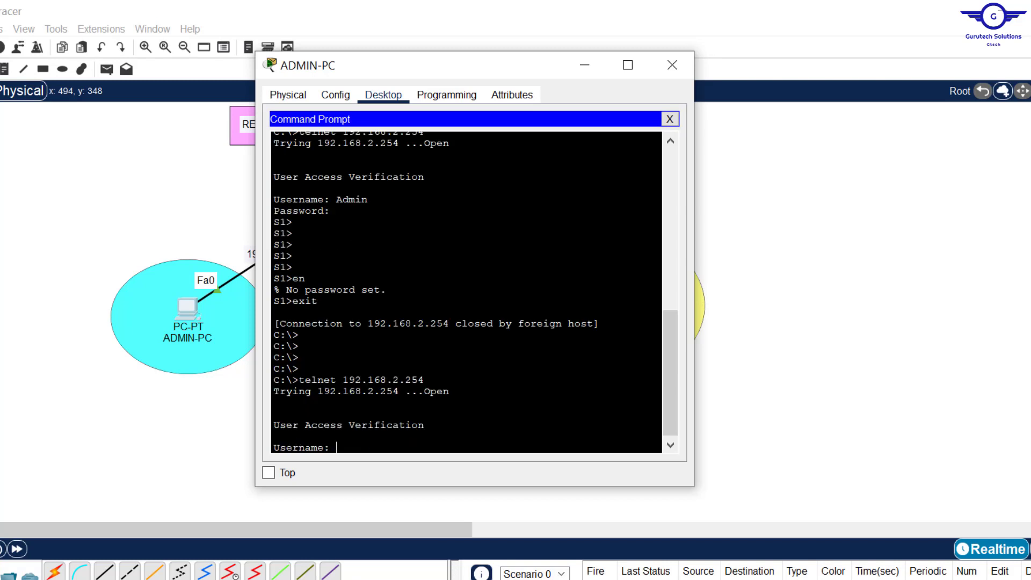
- Log in locally and enter privileged mode on S1 with the enable password
{"action": "type", "text": "Admi"}
{"action": "type", "text": "n"}
{"action": "key", "text": "Return"}
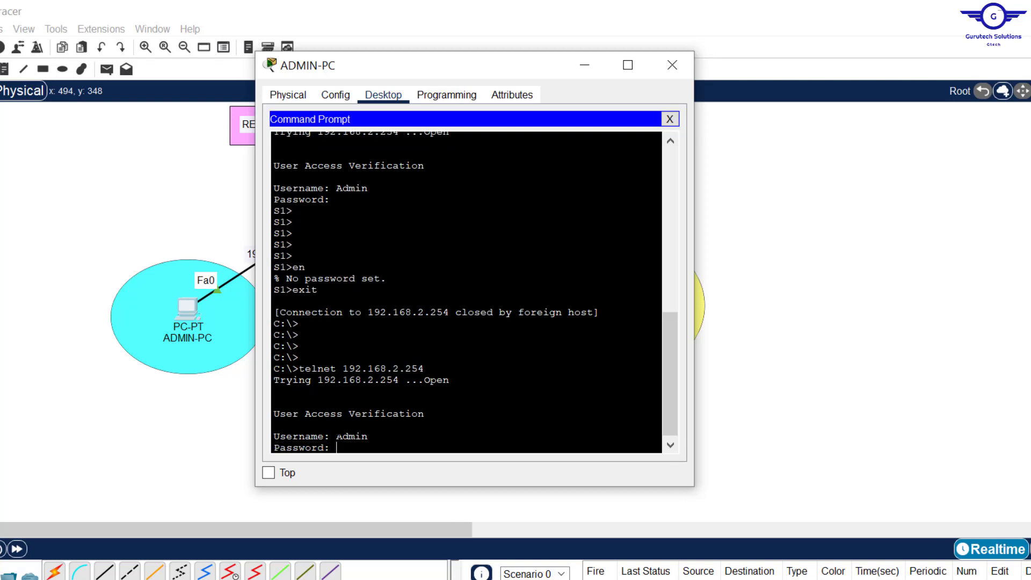
{"action": "key", "text": "Return"}
{"action": "key", "text": "Return"}
{"action": "key", "text": "Return"}
{"action": "key", "text": "Return"}
{"action": "type", "text": "e"}
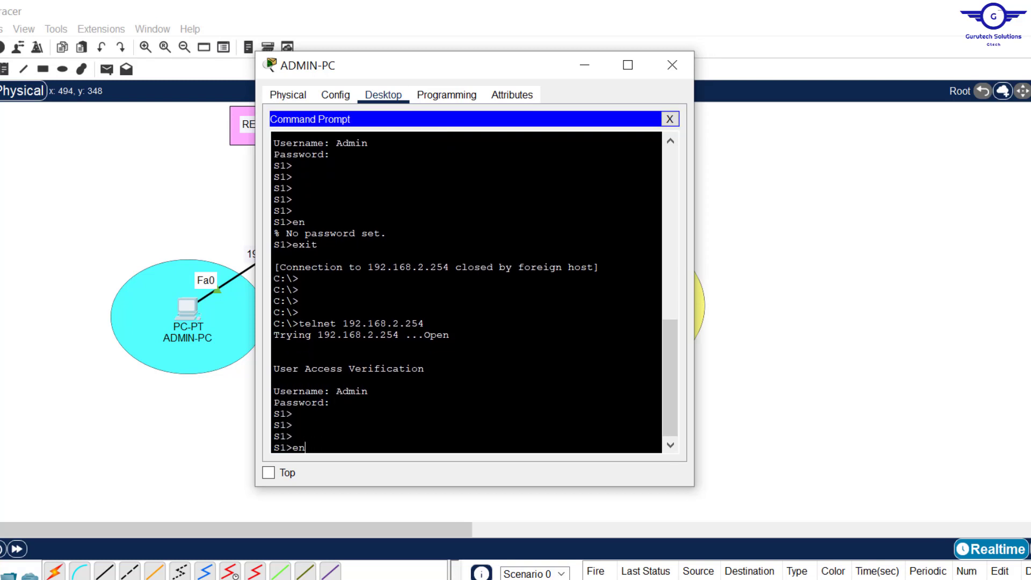
{"action": "type", "text": "n"}
{"action": "key", "text": "Return"}
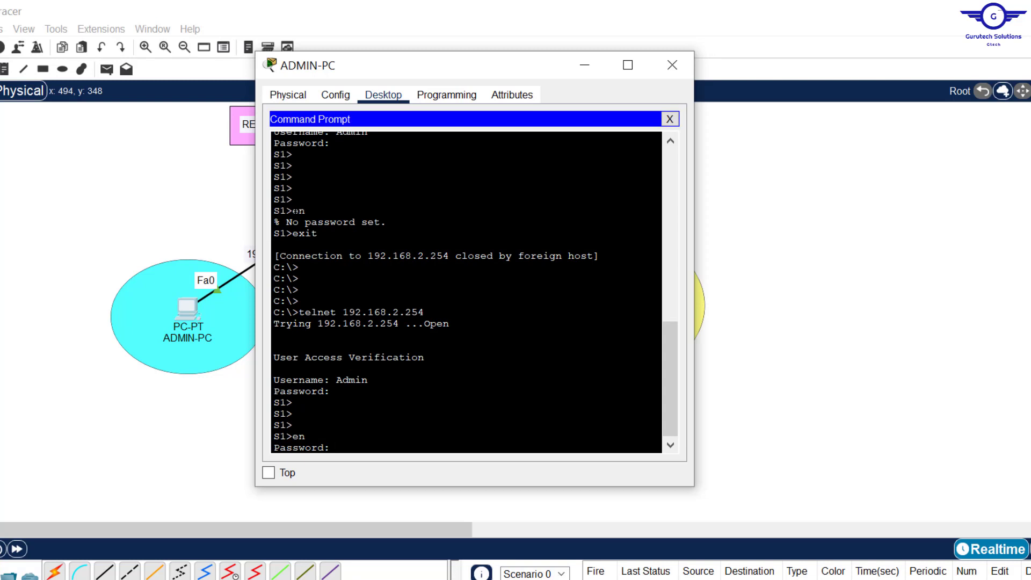
{"action": "left_click_drag", "start_coordinate": [293, 211], "coordinate": [386, 221]}
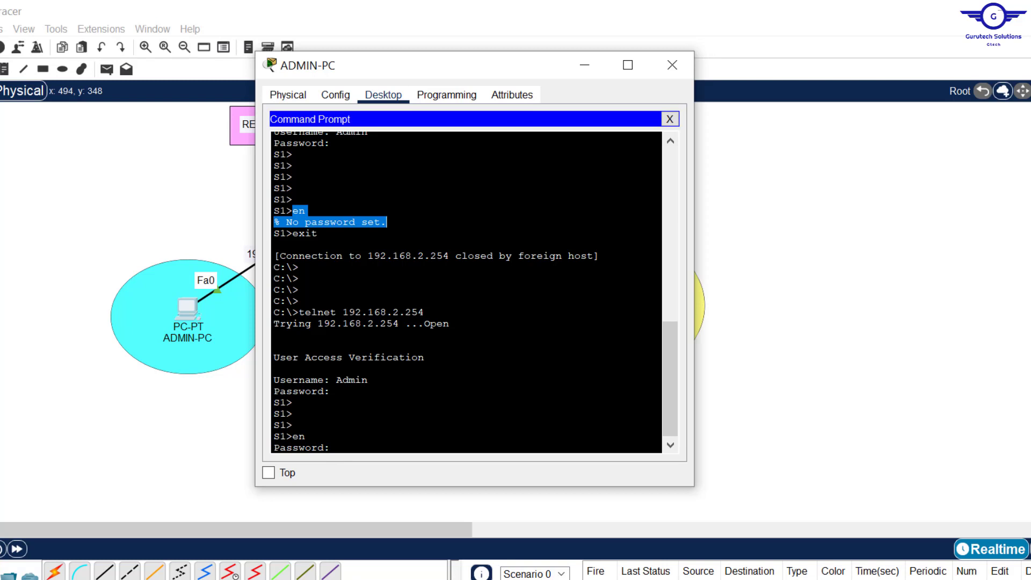
{"action": "left_click", "coordinate": [386, 223]}
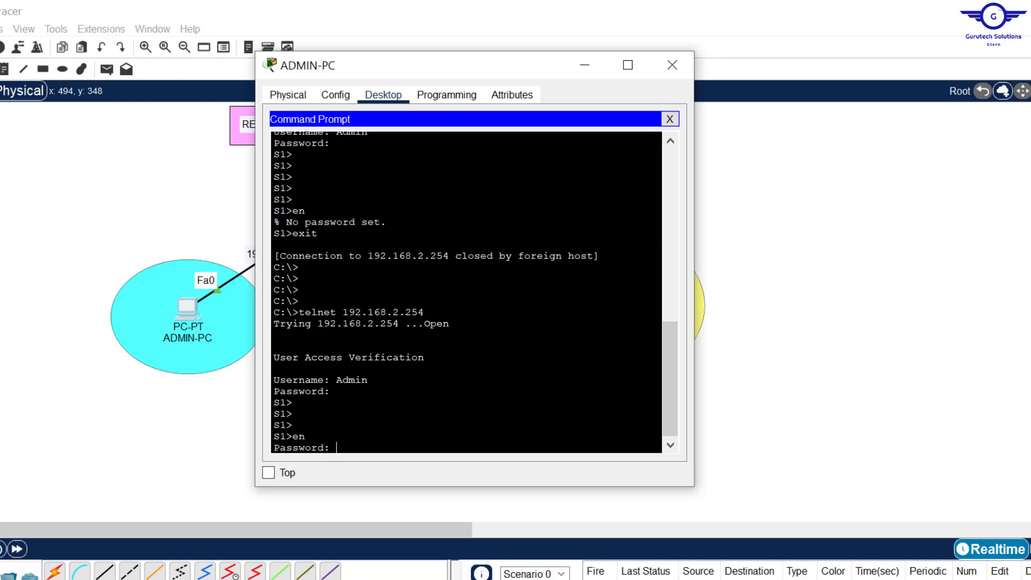
{"action": "key", "text": "Return"}
{"action": "key", "text": "Return"}
{"action": "key", "text": "Return"}
{"action": "key", "text": "Return"}
{"action": "key", "text": "Return"}
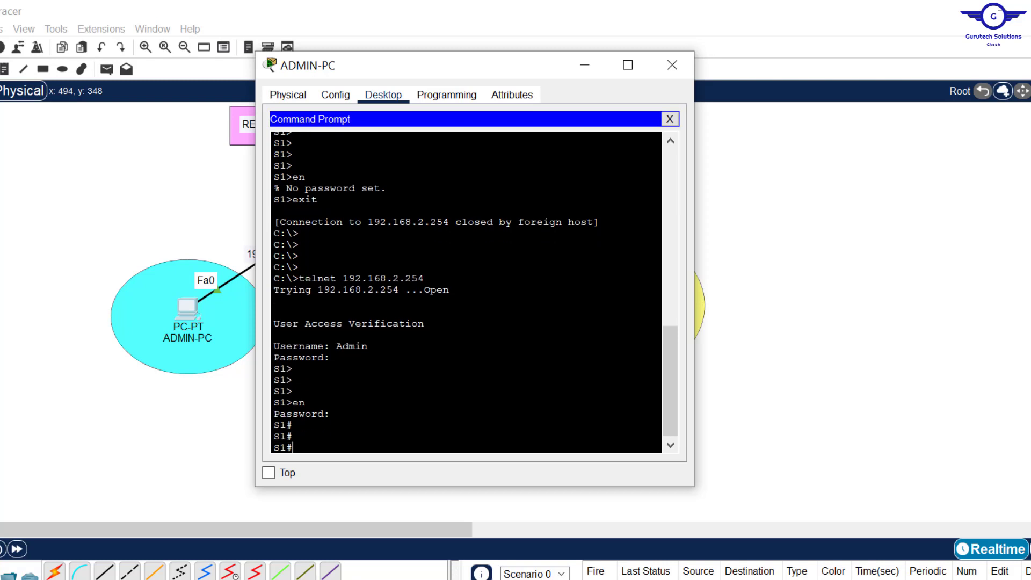
- Display S1's startup configuration with sh start, paging through to the end
{"action": "type", "text": "sh "}
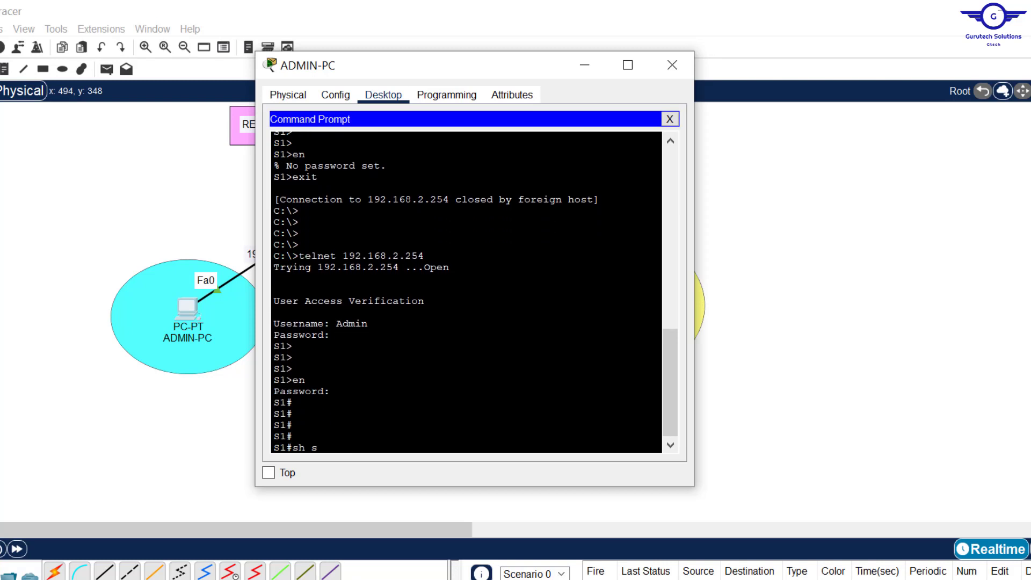
{"action": "type", "text": "start"}
{"action": "key", "text": "Return"}
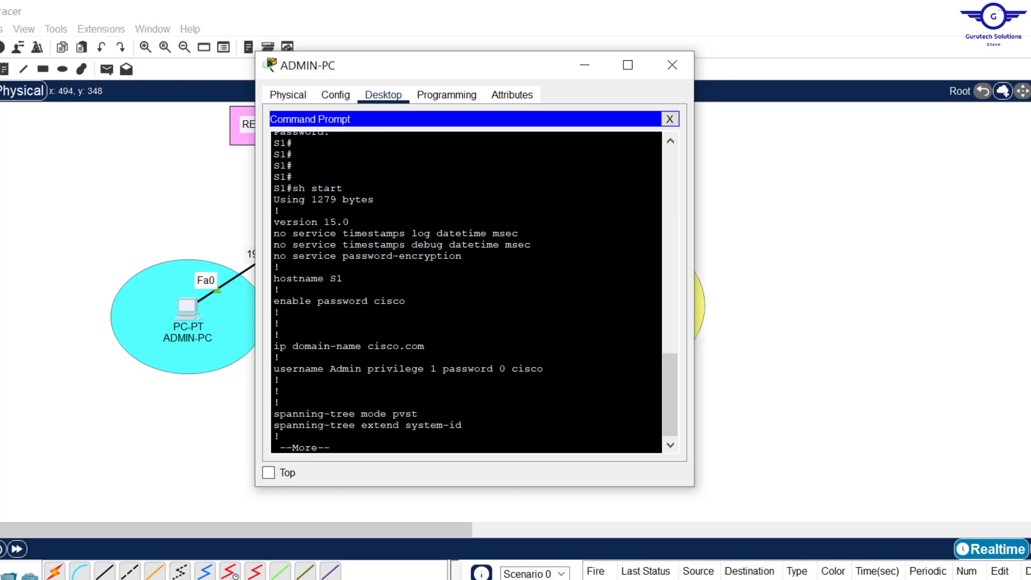
{"action": "key", "text": "Return"}
{"action": "key", "text": "Return"}
{"action": "key", "text": "Return"}
{"action": "key", "text": "Return"}
{"action": "key", "text": "Return"}
{"action": "key", "text": "Return"}
{"action": "key", "text": "Return"}
{"action": "key", "text": "Return"}
{"action": "key", "text": "Return"}
{"action": "key", "text": "Return"}
{"action": "key", "text": "Return"}
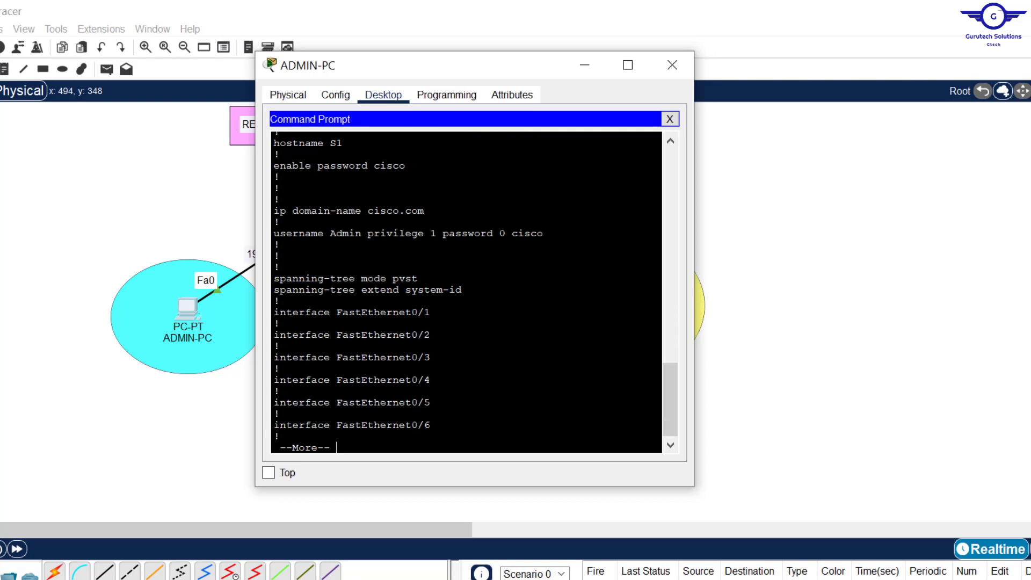
{"action": "key", "text": "Return"}
{"action": "key", "text": "Return"}
{"action": "key", "text": "Return"}
{"action": "key", "text": "Return"}
{"action": "key", "text": "Return"}
{"action": "key", "text": "Return"}
{"action": "key", "text": "Return"}
{"action": "key", "text": "Return"}
{"action": "key", "text": "Return"}
{"action": "key", "text": "Return"}
{"action": "key", "text": "Return"}
{"action": "key", "text": "Return"}
{"action": "key", "text": "Return"}
{"action": "key", "text": "Return"}
{"action": "key", "text": "Return"}
{"action": "key", "text": "Return"}
{"action": "key", "text": "Return"}
{"action": "key", "text": "Return"}
{"action": "key", "text": "Return"}
{"action": "key", "text": "Return"}
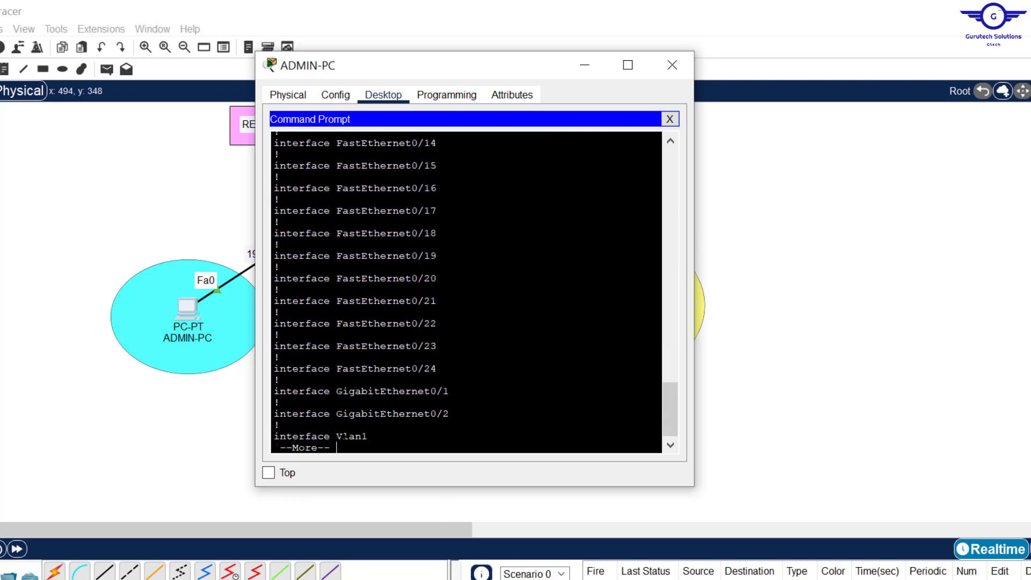
{"action": "key", "text": "Return"}
{"action": "key", "text": "Return"}
{"action": "key", "text": "Return"}
{"action": "key", "text": "Return"}
{"action": "key", "text": "Return"}
{"action": "key", "text": "Return"}
{"action": "key", "text": "Return"}
{"action": "key", "text": "Return"}
{"action": "key", "text": "Return"}
{"action": "key", "text": "Return"}
{"action": "key", "text": "Return"}
{"action": "key", "text": "Return"}
{"action": "key", "text": "Return"}
{"action": "key", "text": "Return"}
{"action": "key", "text": "Return"}
{"action": "key", "text": "Return"}
{"action": "key", "text": "Return"}
{"action": "key", "text": "Return"}
{"action": "key", "text": "Return"}
{"action": "key", "text": "Return"}
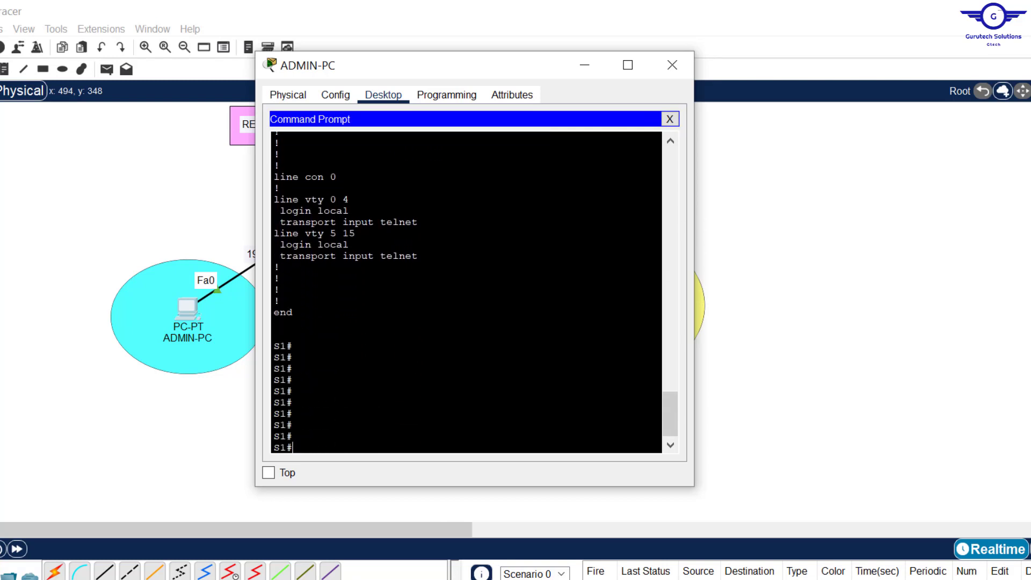
{"action": "left_click_drag", "start_coordinate": [669, 420], "coordinate": [669, 369]}
- Close ADMIN-PC, move the config-guide notes higher, then select the Remote Access- Telnet cell E5 in the spreadsheet
{"action": "left_click", "coordinate": [671, 65]}
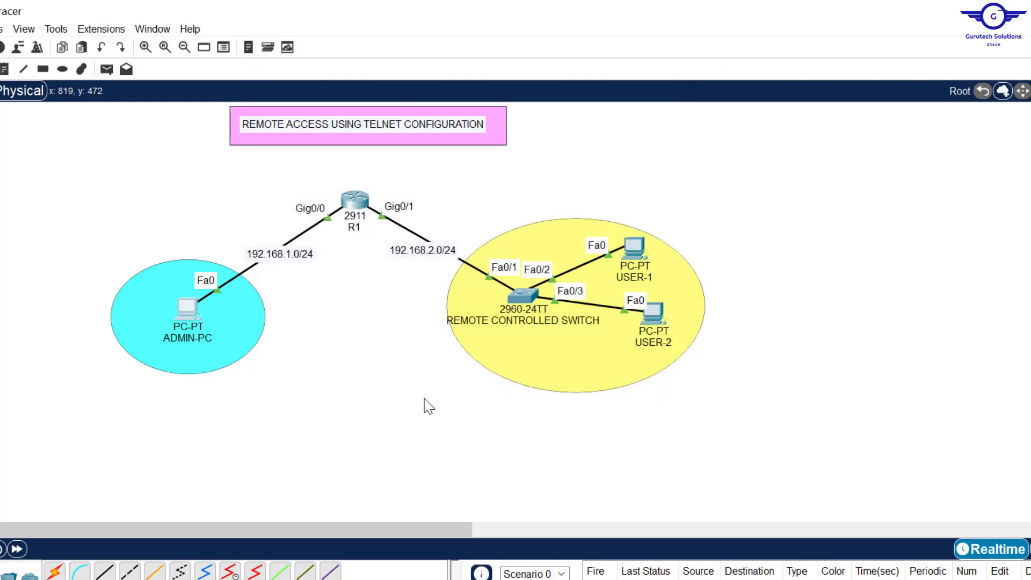
{"action": "left_click", "coordinate": [448, 577]}
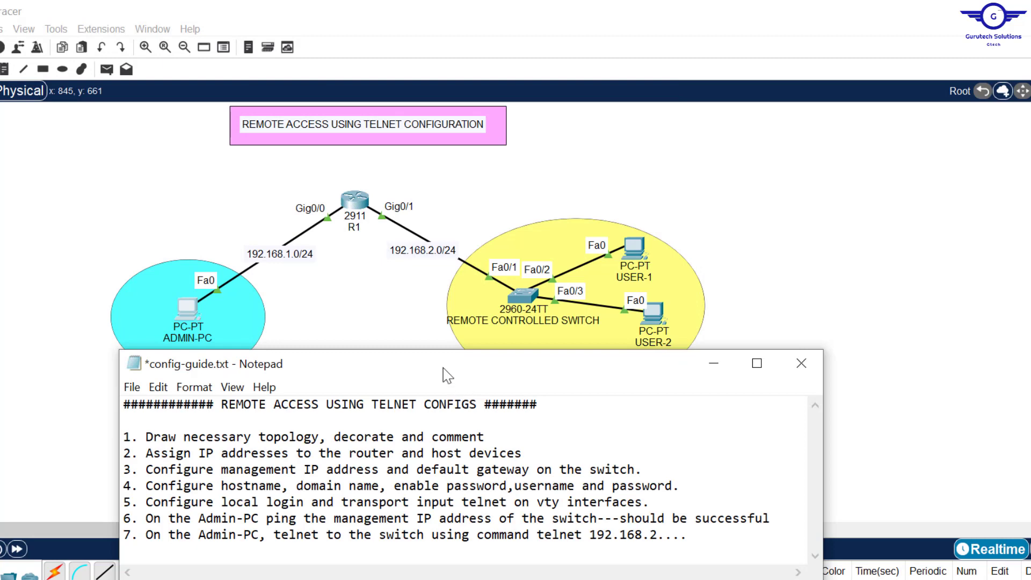
{"action": "left_click_drag", "start_coordinate": [448, 376], "coordinate": [444, 321]}
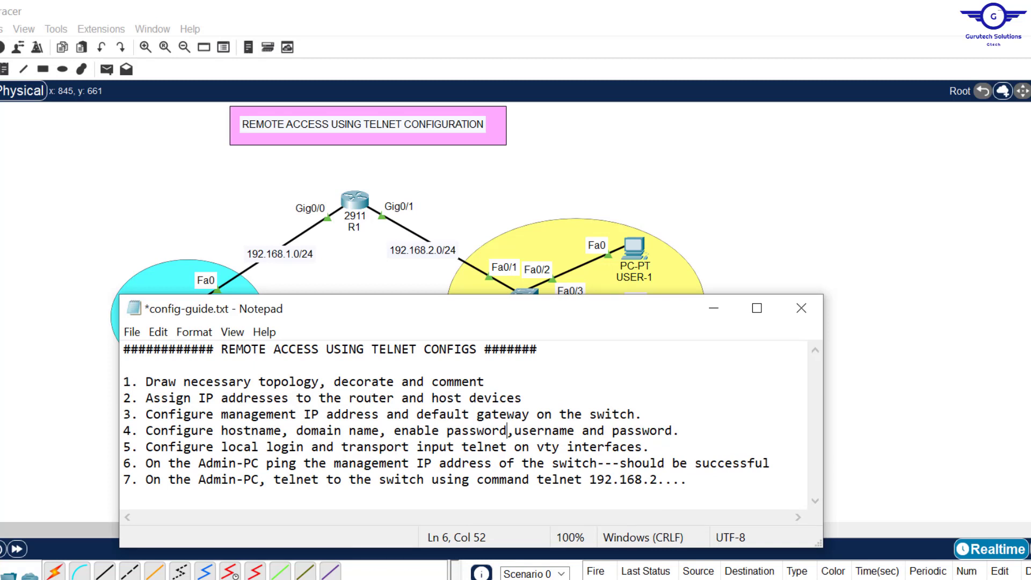
{"action": "key", "text": "alt+Tab"}
{"action": "left_click", "coordinate": [367, 274]}
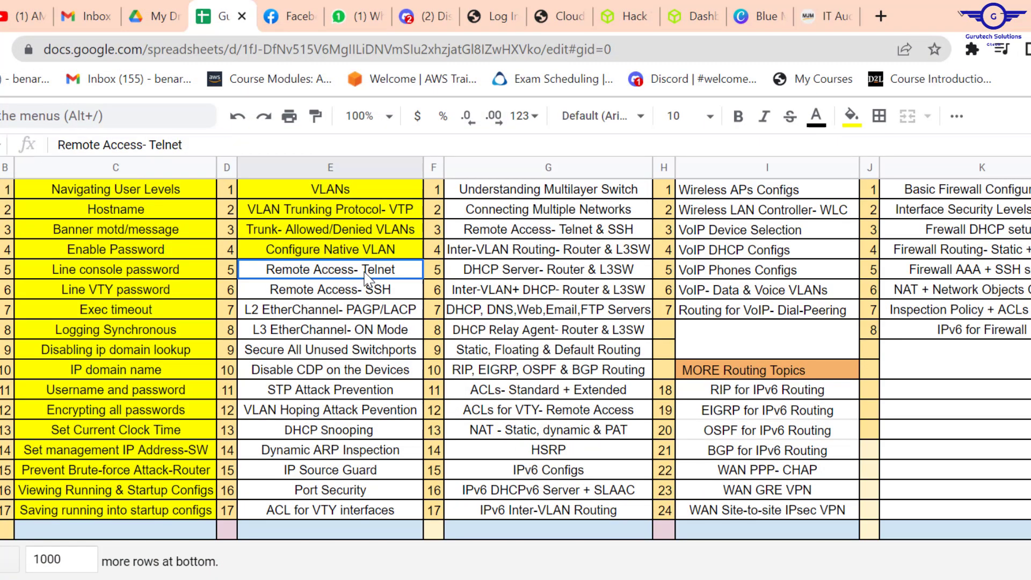
- Give cell E5 (Remote Access- Telnet) a yellow fill colour
{"action": "key", "text": "ctrl+shift+f"}
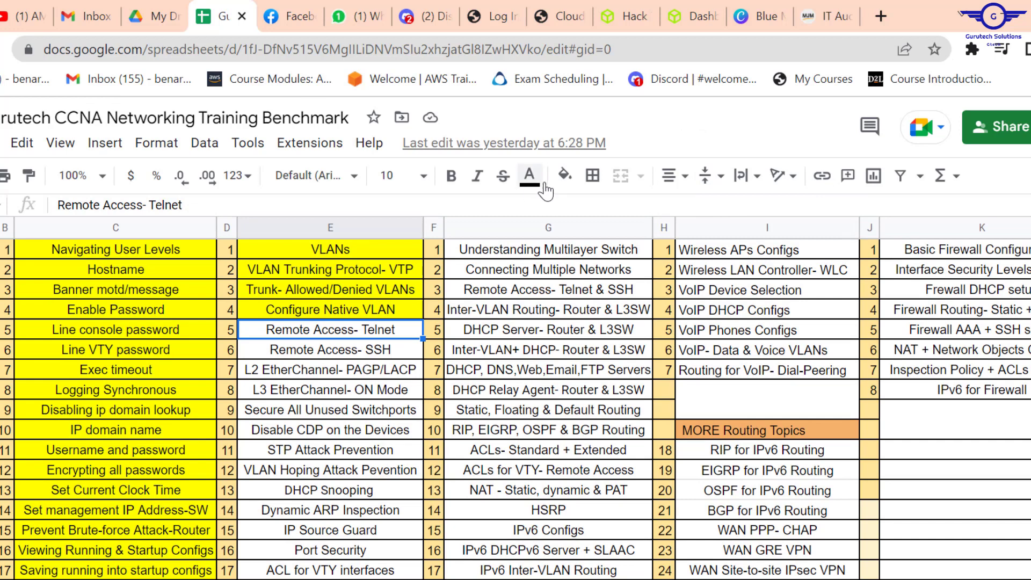
{"action": "left_click", "coordinate": [564, 175]}
{"action": "left_click", "coordinate": [641, 260]}
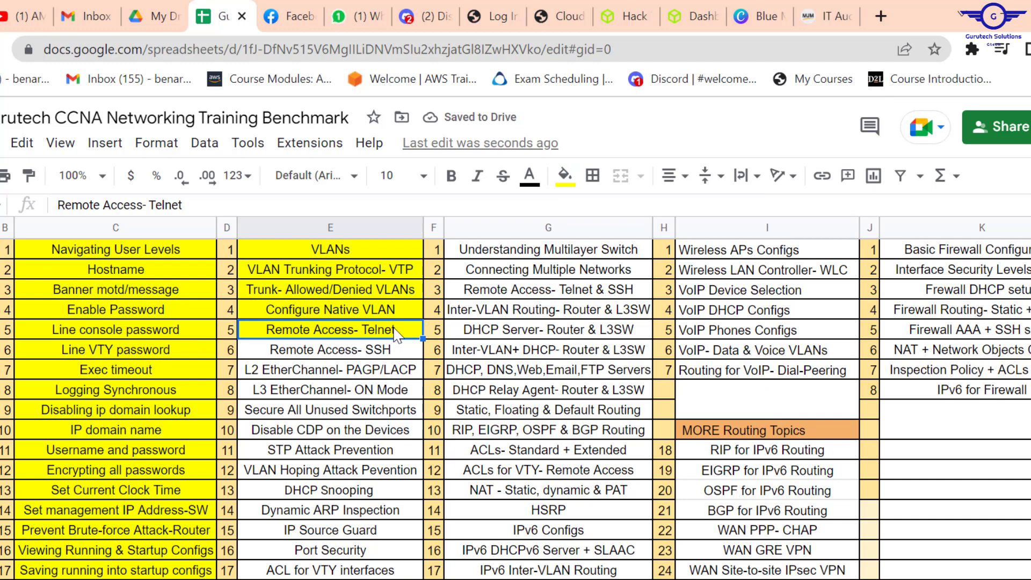
{"action": "left_click", "coordinate": [324, 353]}
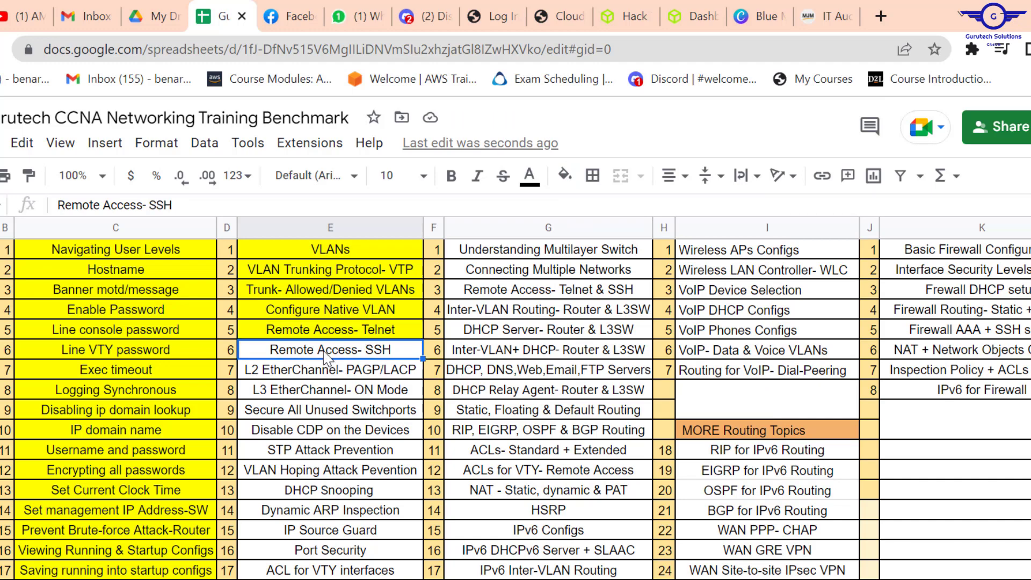